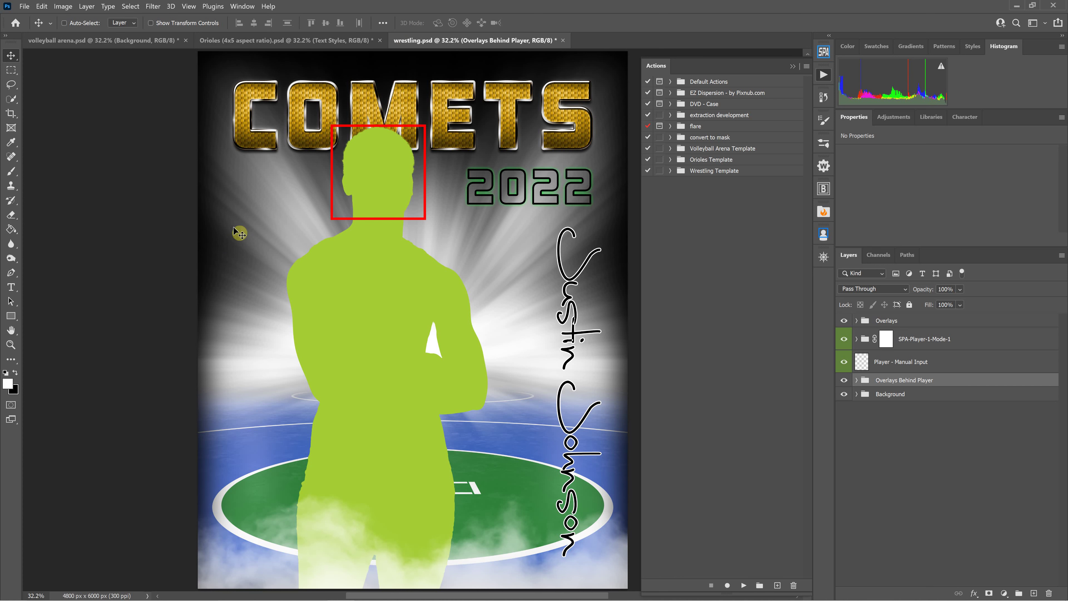
- Switch to the browser and look through the tutorial videos on the Dynamic PSD Template Tutorials page
{"action": "key", "text": "alt+Tab"}
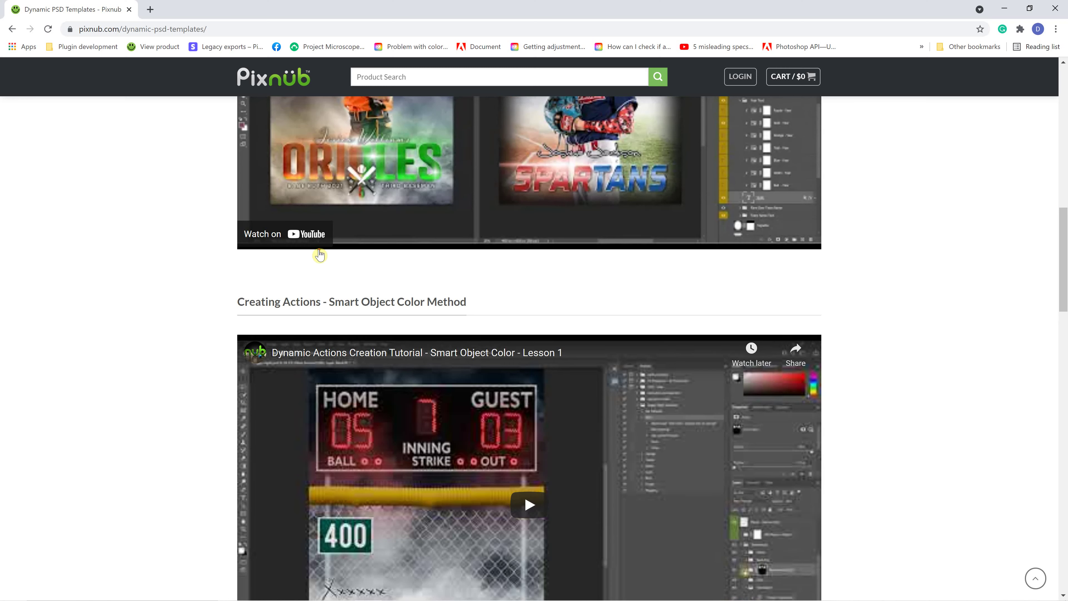
{"action": "scroll", "coordinate": [324, 253], "scroll_direction": "up", "scroll_amount": 6}
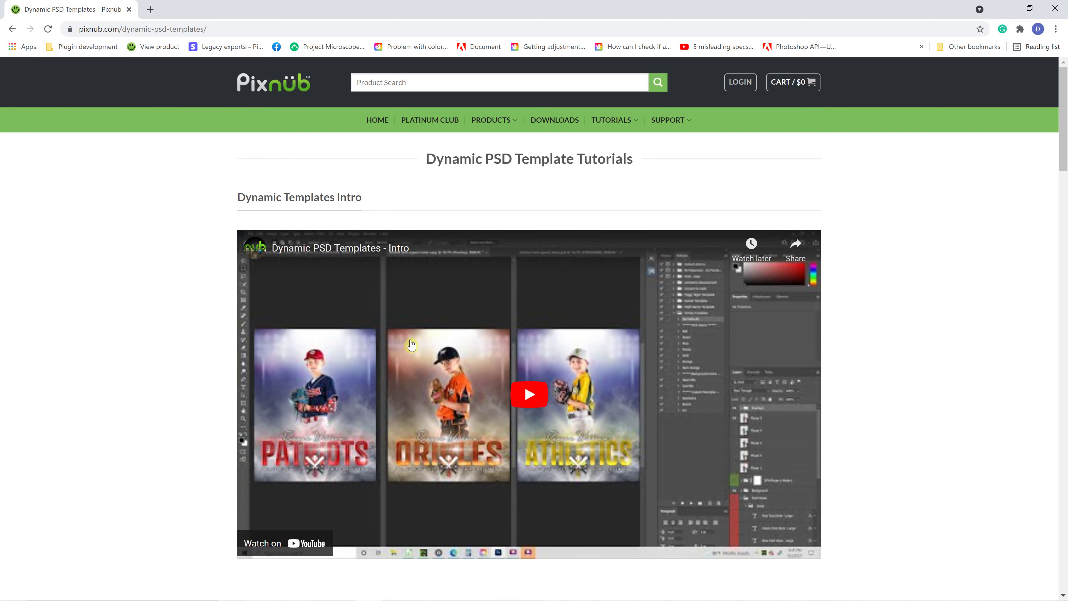
{"action": "scroll", "coordinate": [509, 355], "scroll_direction": "down", "scroll_amount": 15}
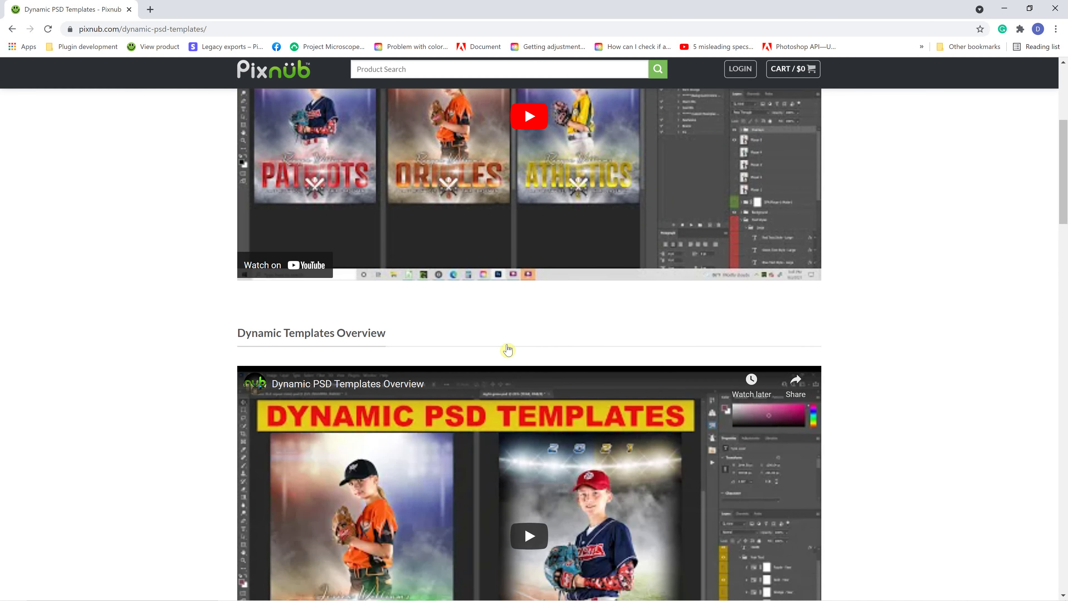
{"action": "scroll", "coordinate": [504, 354], "scroll_direction": "down", "scroll_amount": 1}
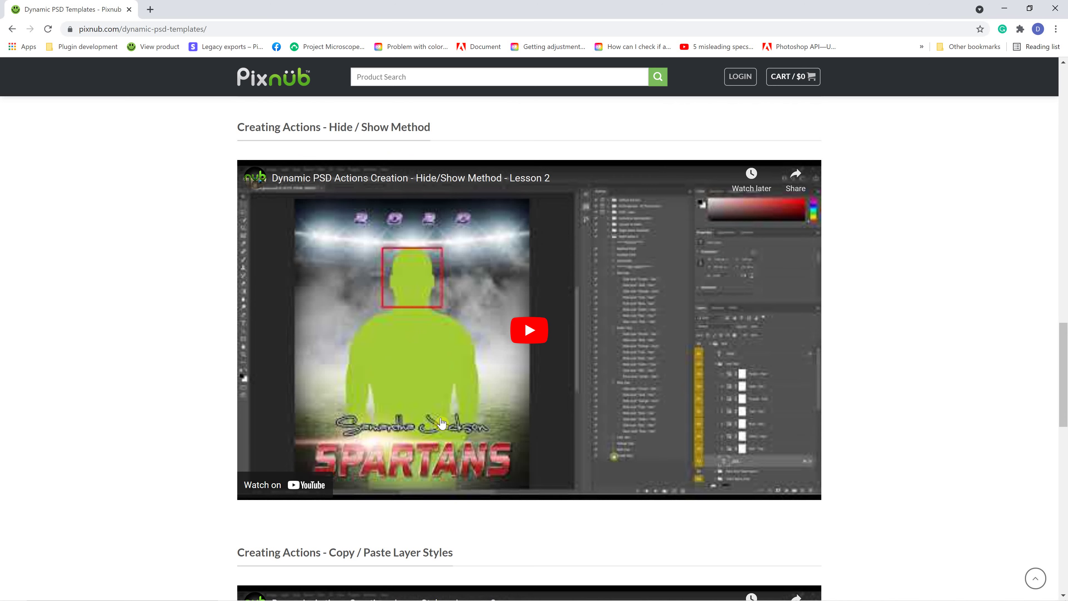
{"action": "scroll", "coordinate": [441, 425], "scroll_direction": "down", "scroll_amount": 2}
{"action": "scroll", "coordinate": [425, 373], "scroll_direction": "up", "scroll_amount": 10}
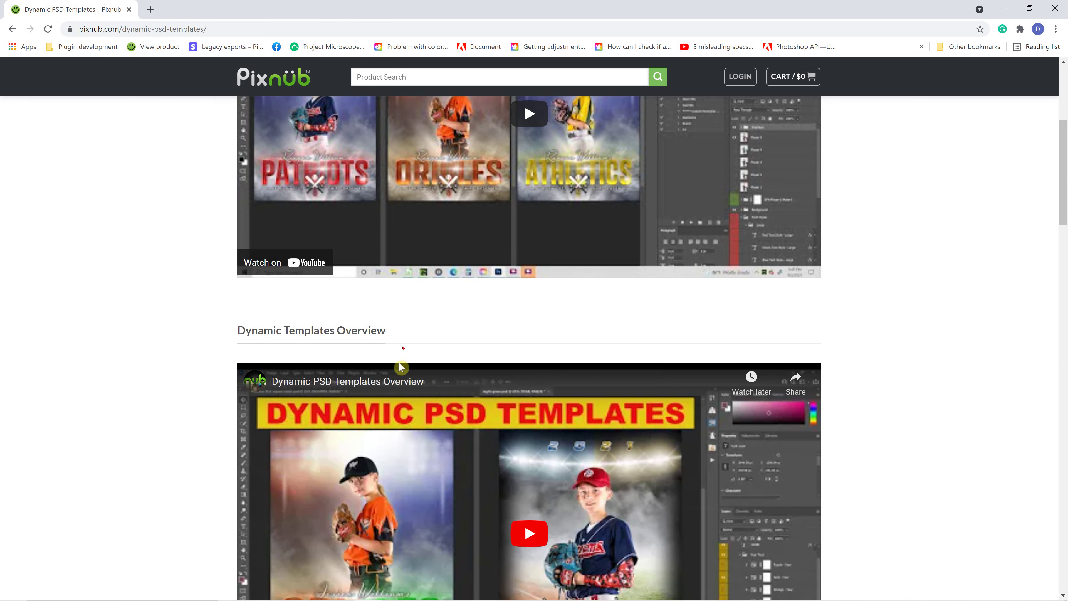
{"action": "scroll", "coordinate": [387, 307], "scroll_direction": "down", "scroll_amount": 5}
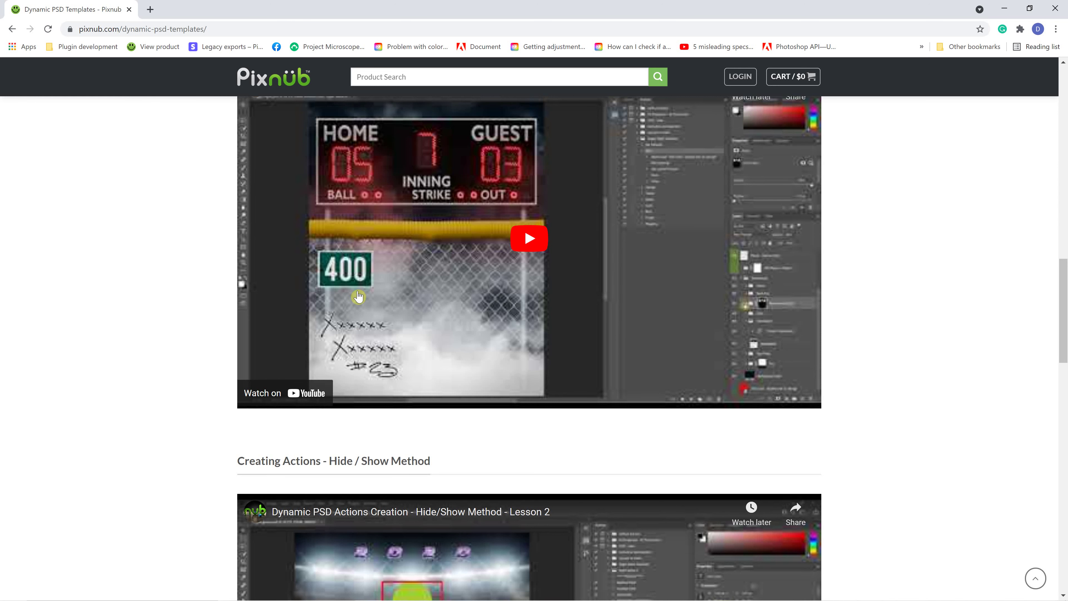
{"action": "scroll", "coordinate": [355, 303], "scroll_direction": "up", "scroll_amount": 3}
- Return to Photoshop and examine the actions in the Wrestling Template set, leaving the set collapsed
{"action": "key", "text": "alt+Tab"}
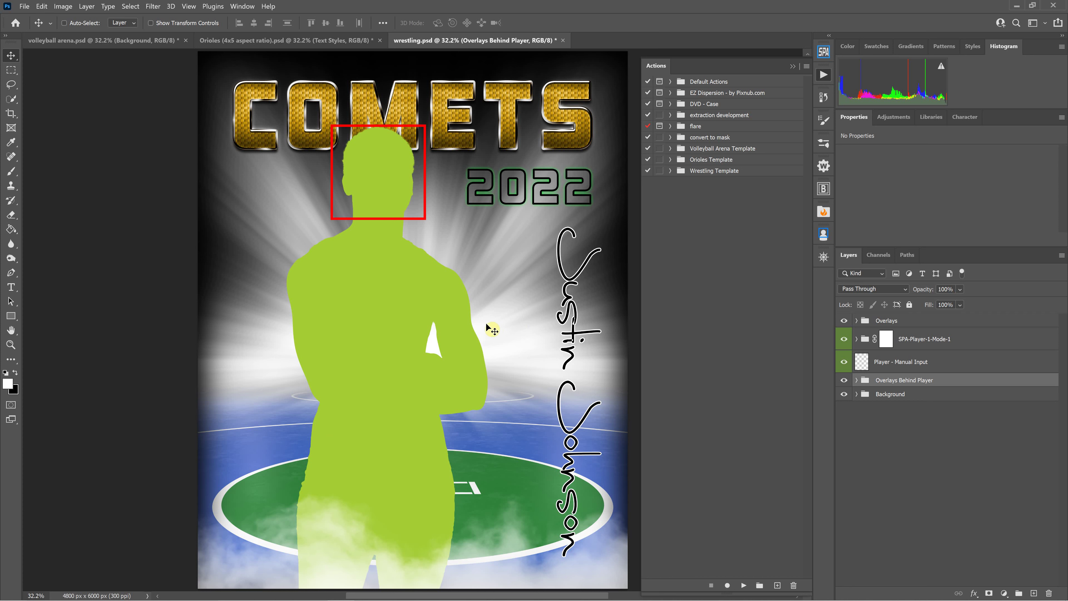
{"action": "left_click", "coordinate": [711, 173]}
{"action": "left_click", "coordinate": [669, 170]}
{"action": "scroll", "coordinate": [718, 400], "scroll_direction": "down", "scroll_amount": 3}
{"action": "scroll", "coordinate": [718, 400], "scroll_direction": "down", "scroll_amount": 1}
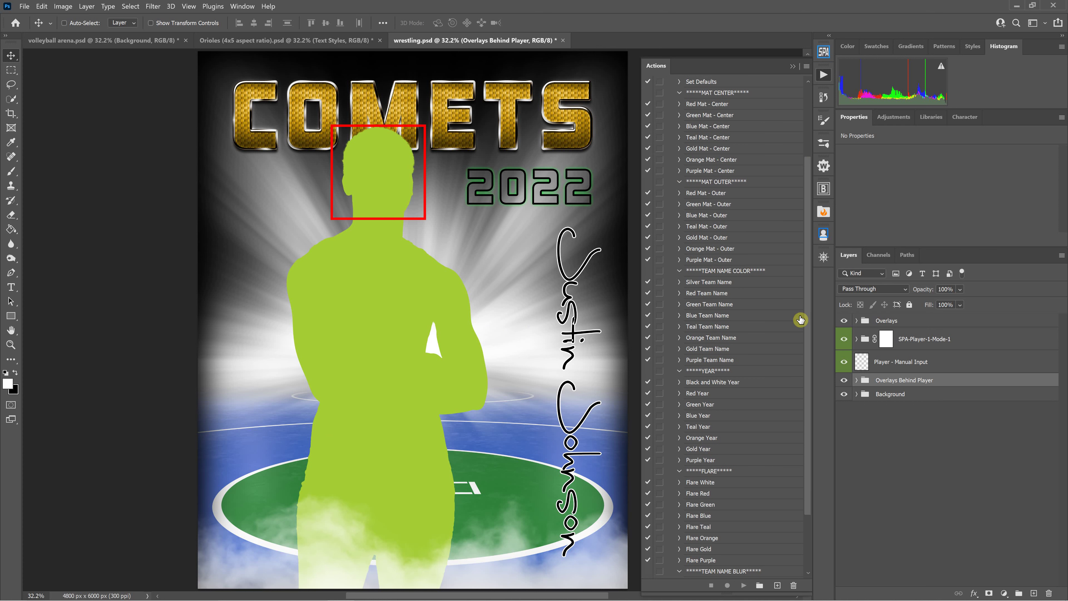
{"action": "scroll", "coordinate": [758, 297], "scroll_direction": "up", "scroll_amount": 4}
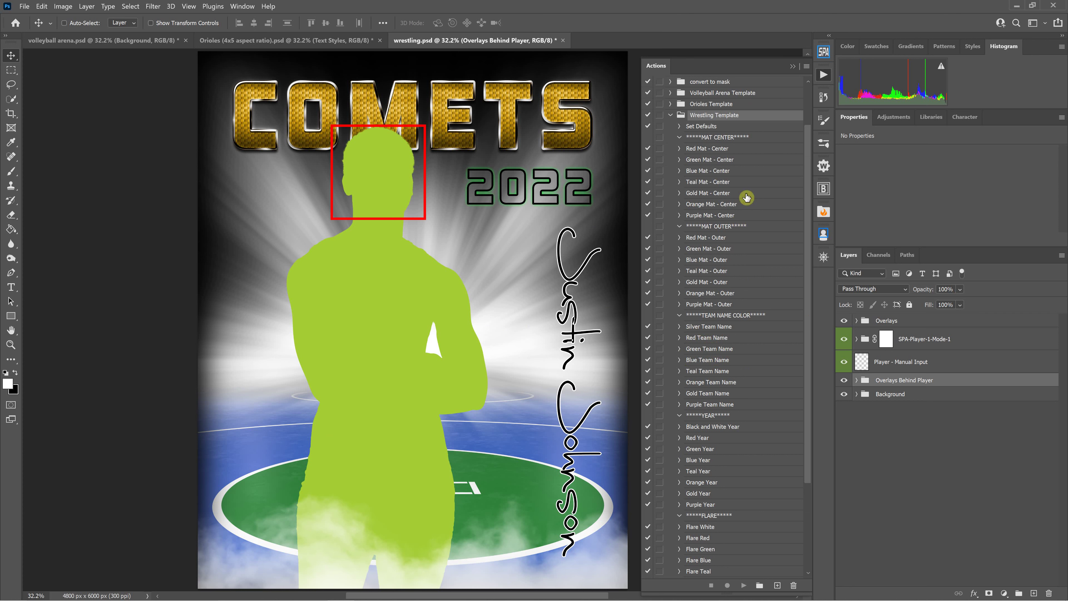
{"action": "left_click", "coordinate": [670, 116]}
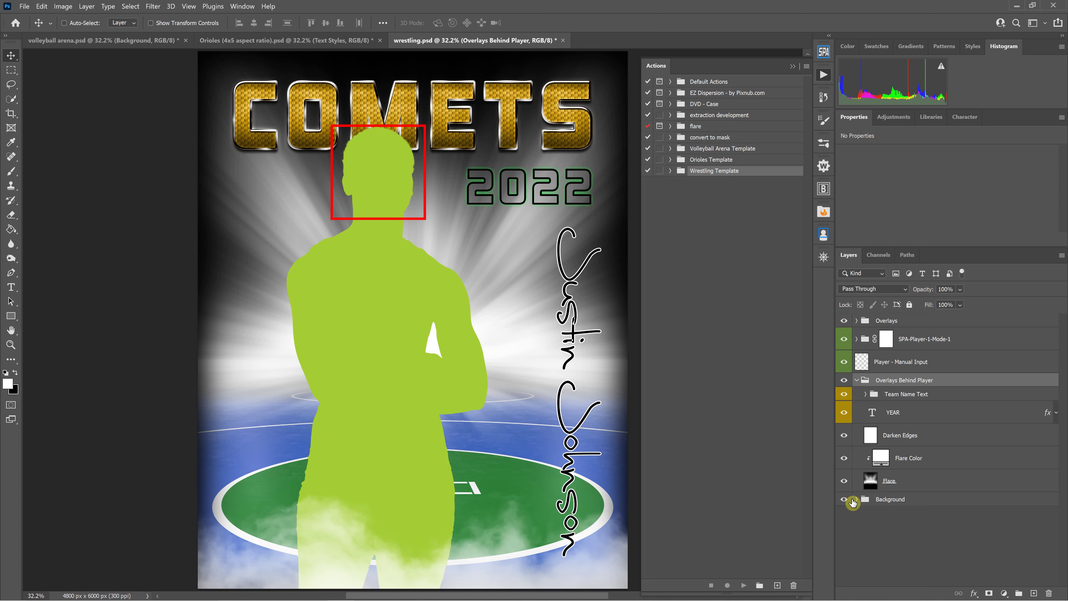
- Expand the Background and SPA-Player-1-Mode-1 layer groups of wrestling.psd and examine their layers
{"action": "left_click", "coordinate": [856, 500]}
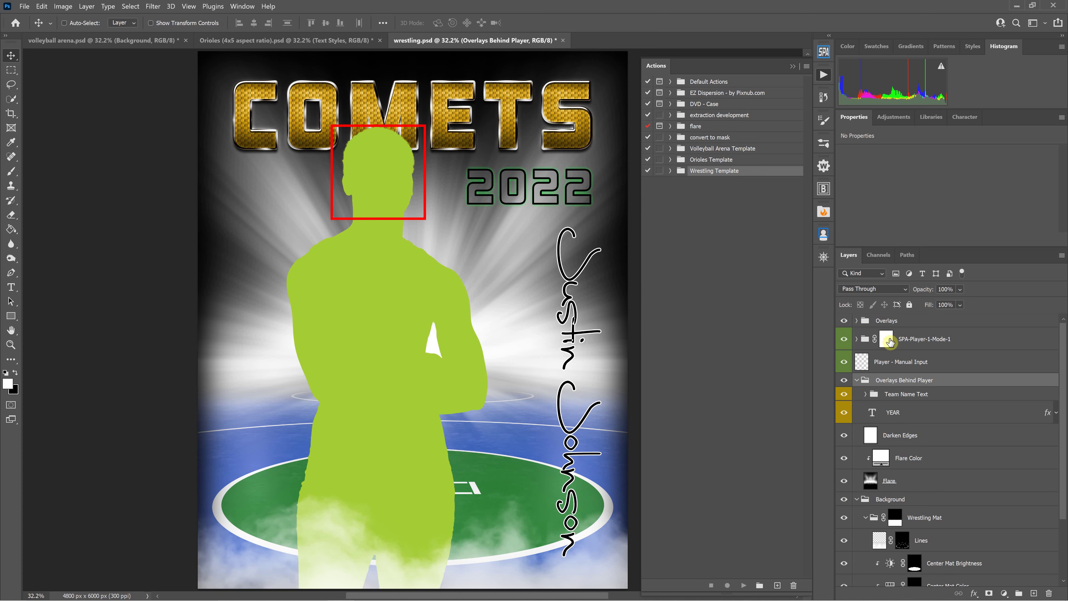
{"action": "left_click", "coordinate": [856, 339]}
{"action": "scroll", "coordinate": [893, 374], "scroll_direction": "down", "scroll_amount": 3}
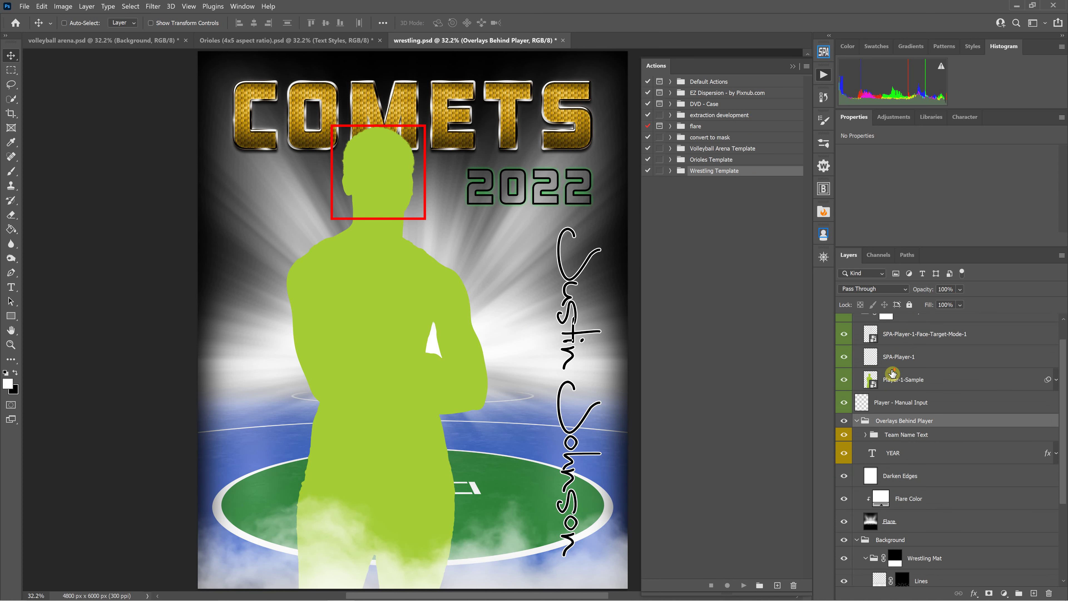
{"action": "scroll", "coordinate": [925, 341], "scroll_direction": "up", "scroll_amount": 3}
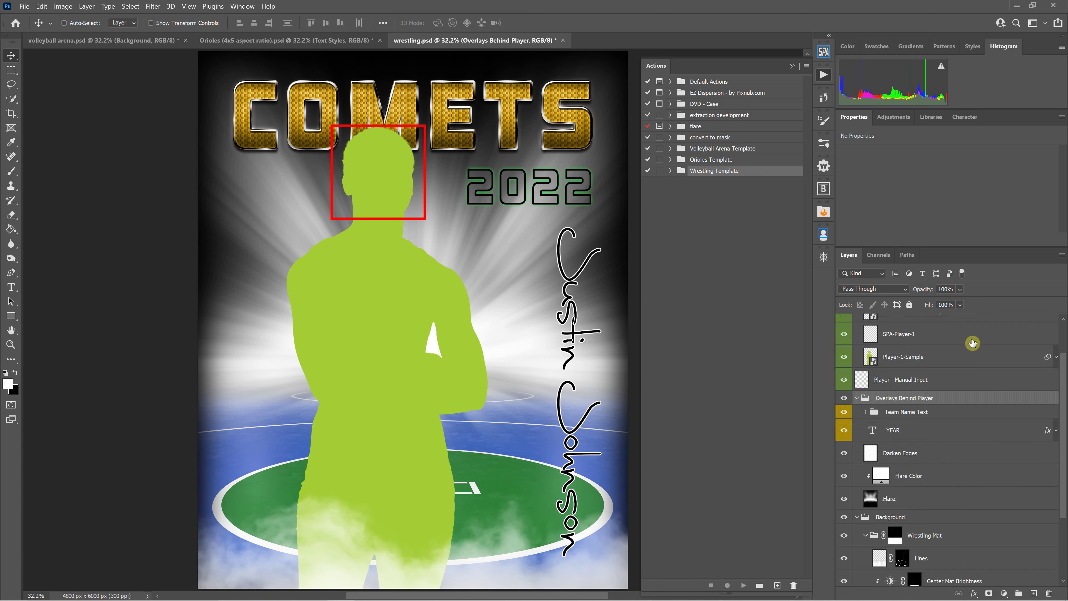
{"action": "scroll", "coordinate": [873, 495], "scroll_direction": "down", "scroll_amount": 3}
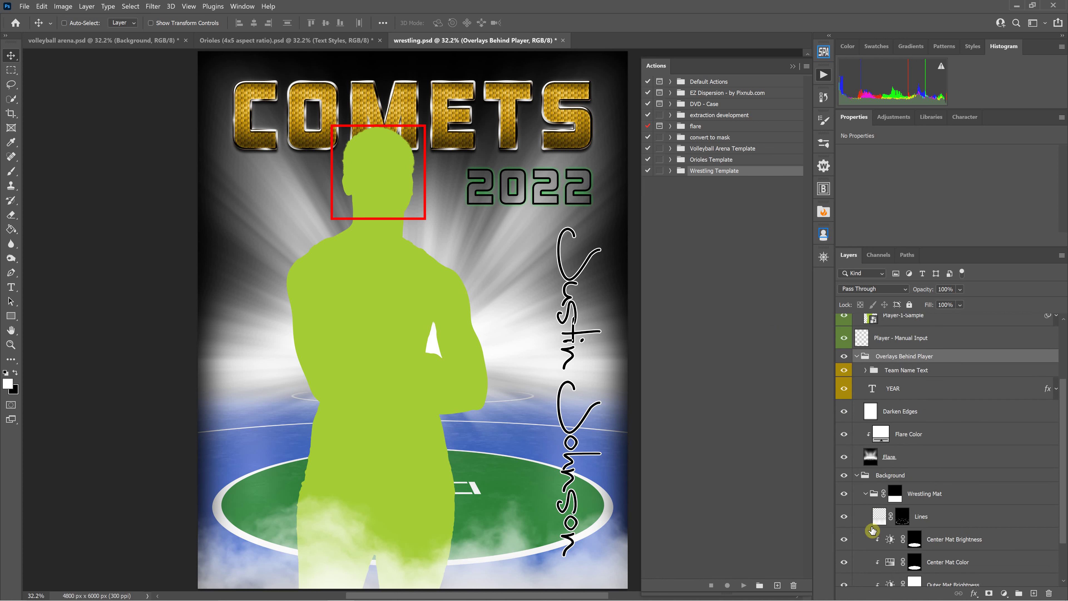
- Inspect the recorded commands of the Blue Mat - Outer and Green Team Name actions in the Wrestling Template set
{"action": "left_click", "coordinate": [670, 171]}
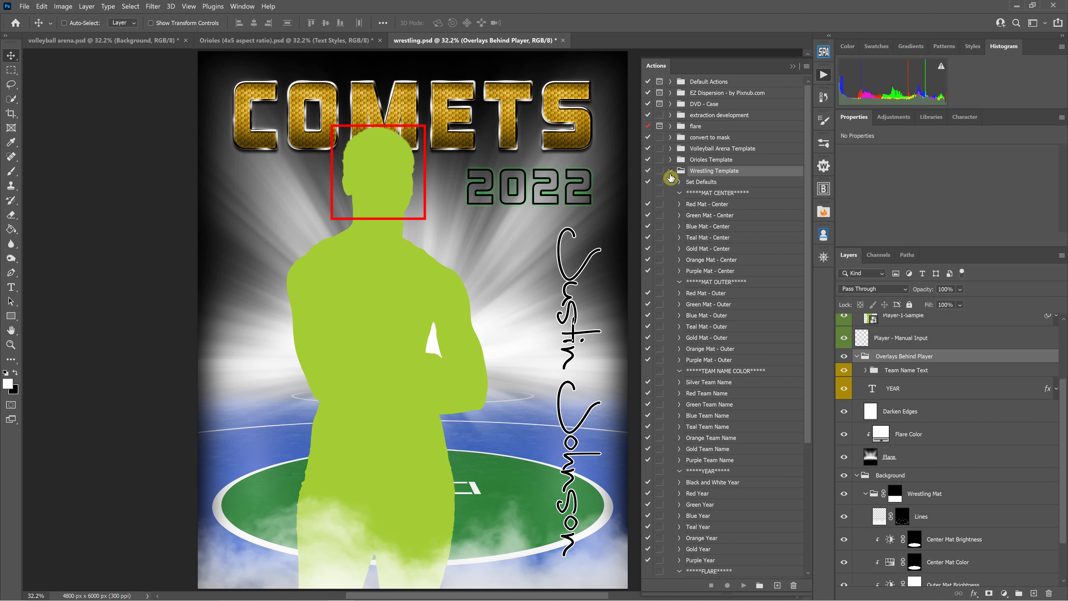
{"action": "left_click", "coordinate": [680, 315]}
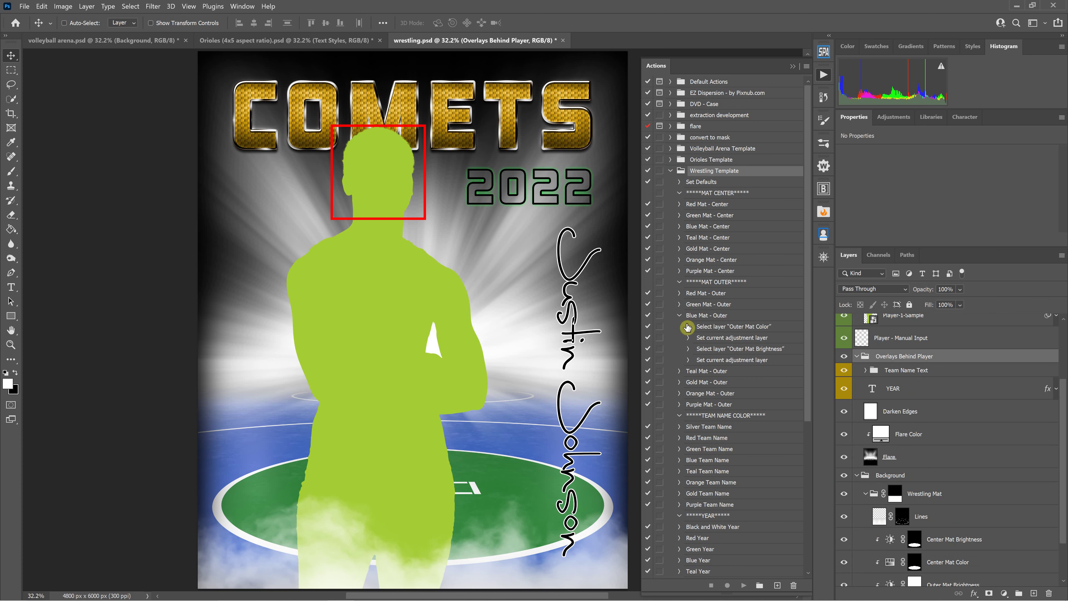
{"action": "left_click", "coordinate": [680, 315]}
{"action": "left_click", "coordinate": [680, 405]}
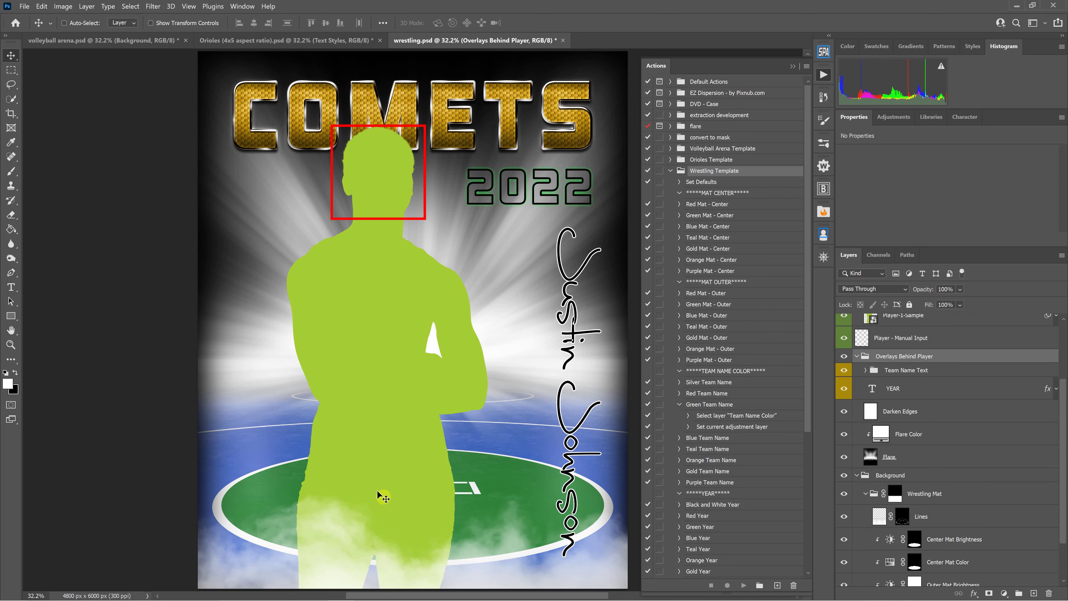
- Switch to volleyball arena.psd and inspect the Blue Lights action in the Volleyball Arena Template set, with the Wrestling Template set collapsed
{"action": "left_click", "coordinate": [159, 41]}
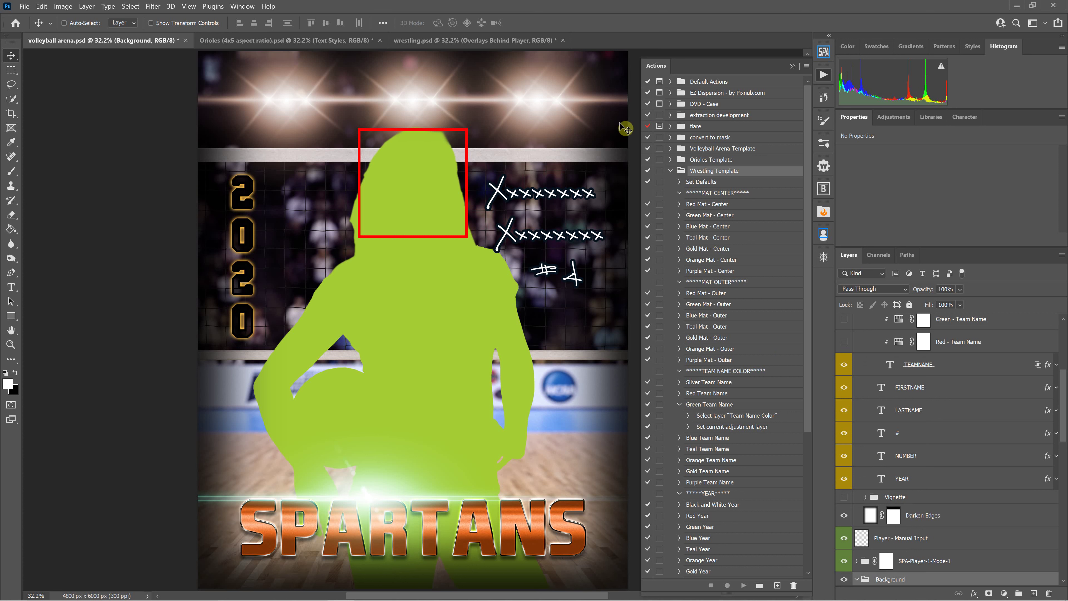
{"action": "left_click", "coordinate": [671, 171]}
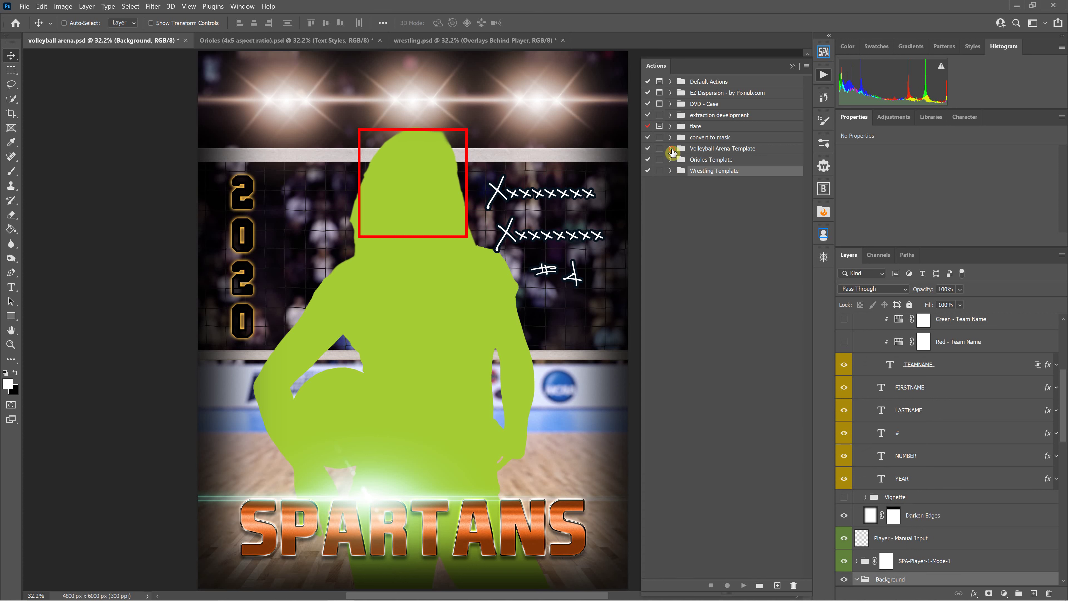
{"action": "left_click", "coordinate": [671, 148]}
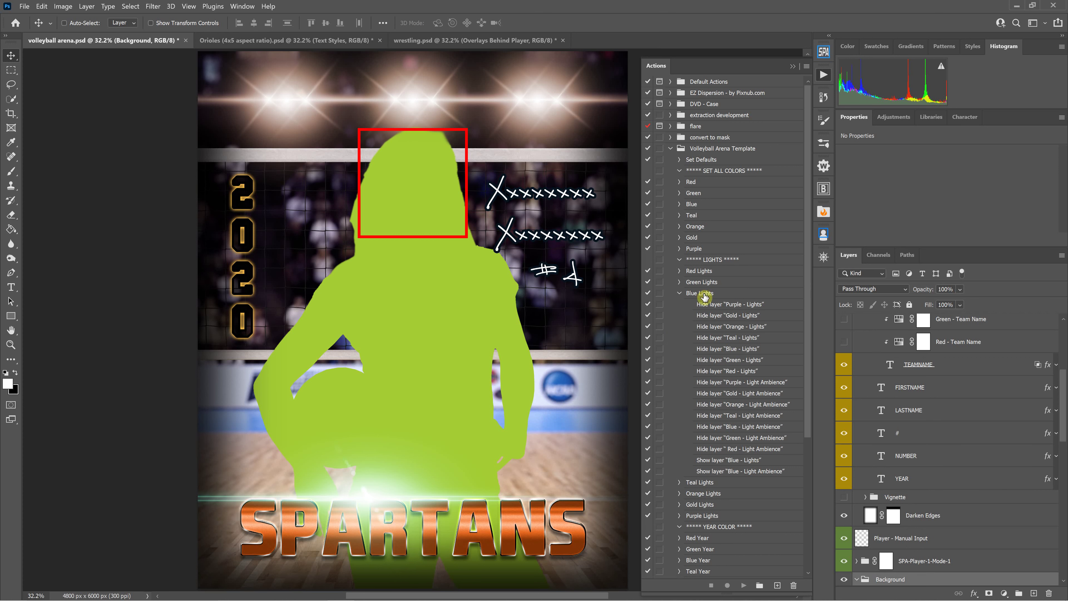
- In the Stadium Lights group, hide the Gold - Lights layer and show the Orange - Lights and Purple - Lights layers
{"action": "scroll", "coordinate": [900, 438], "scroll_direction": "down", "scroll_amount": 3}
{"action": "scroll", "coordinate": [899, 435], "scroll_direction": "down", "scroll_amount": 9}
{"action": "left_click", "coordinate": [905, 402]}
{"action": "left_click", "coordinate": [844, 378]}
{"action": "left_click", "coordinate": [843, 356]}
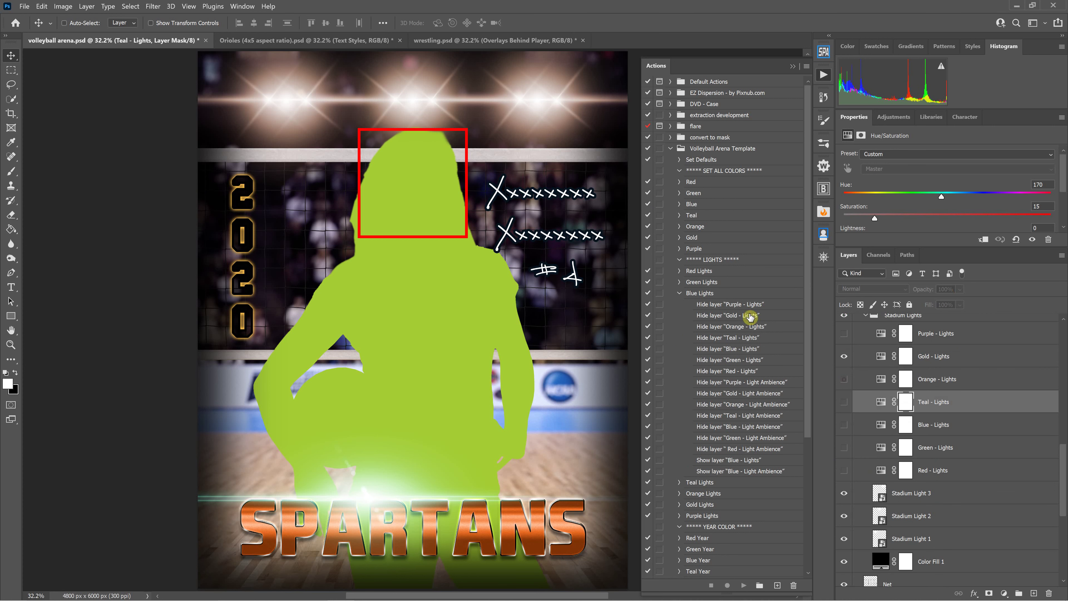
{"action": "left_click", "coordinate": [843, 379]}
{"action": "left_click", "coordinate": [843, 356]}
{"action": "left_click", "coordinate": [844, 335]}
- Show the Gold - Light Ambience layer, hide Purple - Light Ambience, and collapse the Blue Lights action
{"action": "scroll", "coordinate": [883, 483], "scroll_direction": "down", "scroll_amount": 7}
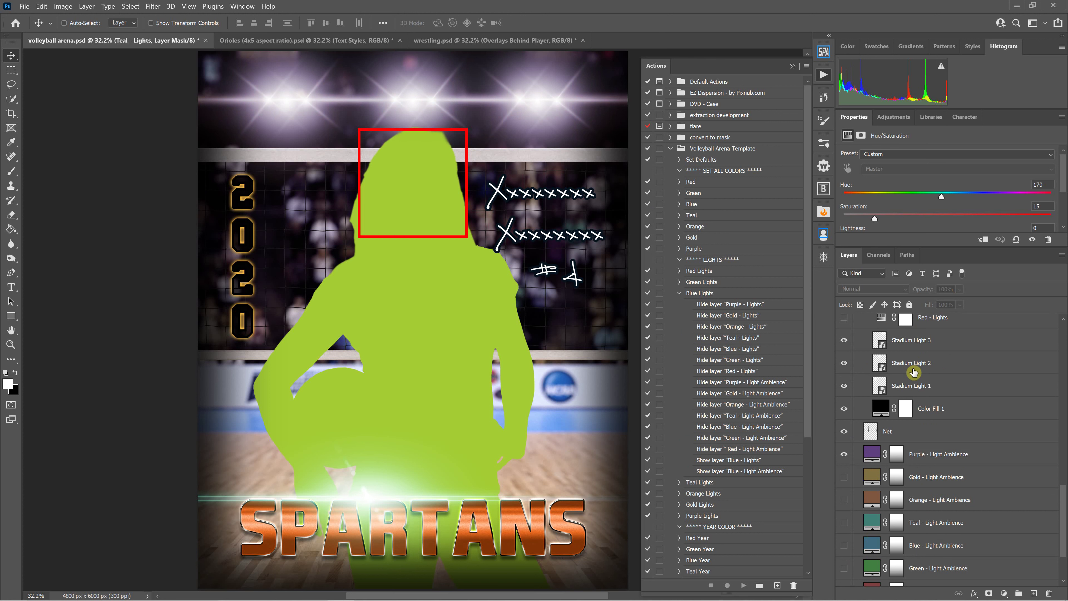
{"action": "scroll", "coordinate": [892, 429], "scroll_direction": "down", "scroll_amount": 3}
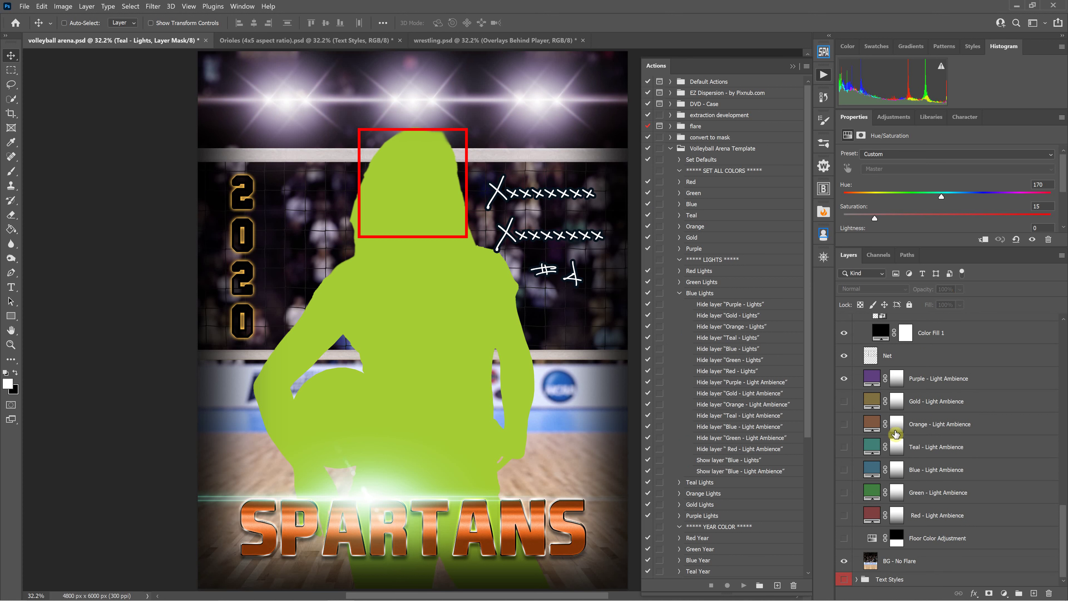
{"action": "left_click", "coordinate": [845, 402]}
{"action": "left_click", "coordinate": [844, 378]}
{"action": "left_click", "coordinate": [682, 293]}
- Switch to wrestling.psd and change the Flare Color fill layer to a dark purple
{"action": "left_click", "coordinate": [454, 40]}
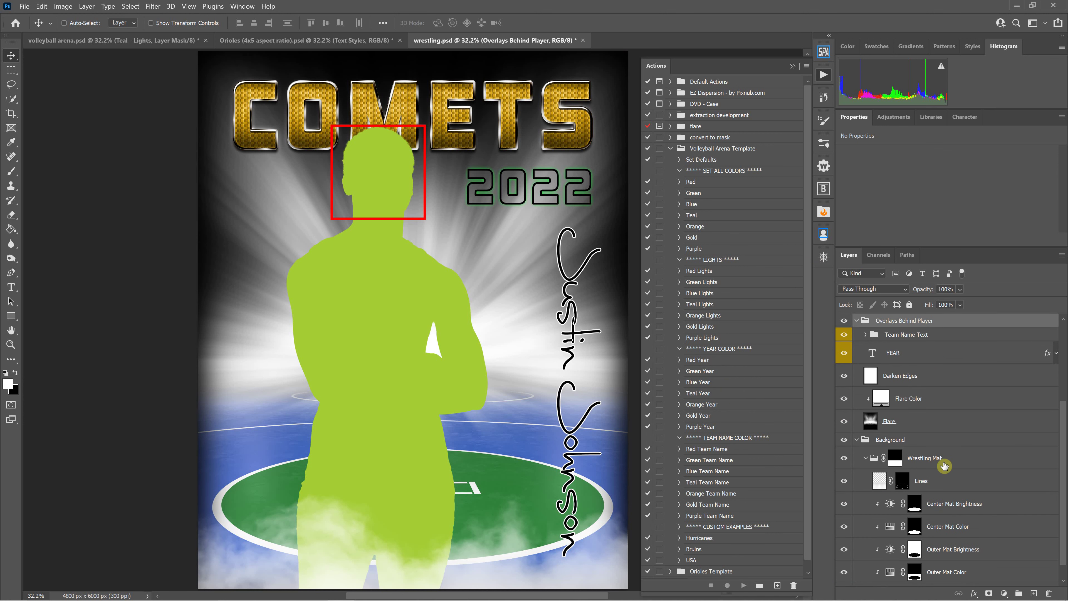
{"action": "scroll", "coordinate": [944, 465], "scroll_direction": "down", "scroll_amount": 1}
{"action": "scroll", "coordinate": [925, 463], "scroll_direction": "up", "scroll_amount": 4}
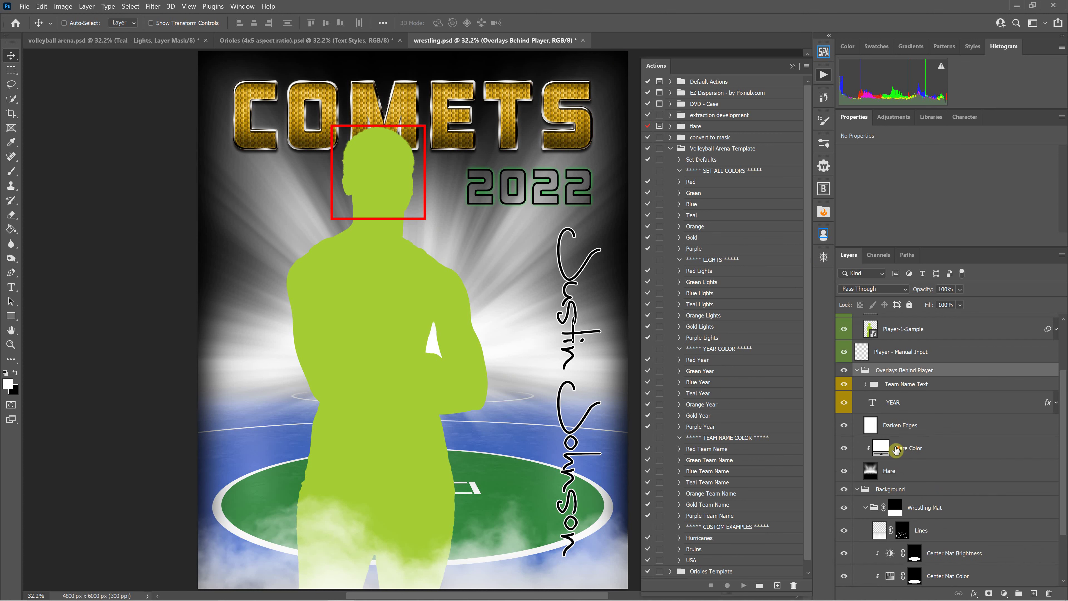
{"action": "left_click", "coordinate": [904, 461]}
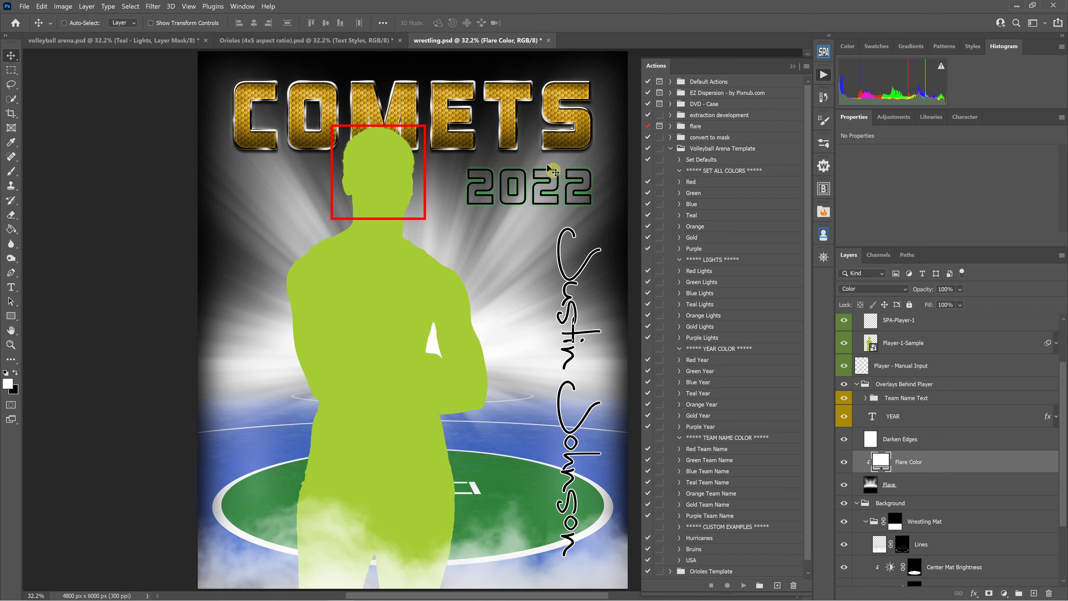
{"action": "double_click", "coordinate": [881, 464]}
{"action": "left_click_drag", "start_coordinate": [829, 255], "coordinate": [808, 246]}
{"action": "left_click_drag", "start_coordinate": [892, 243], "coordinate": [897, 233]}
{"action": "left_click", "coordinate": [853, 264]}
{"action": "left_click_drag", "start_coordinate": [854, 264], "coordinate": [854, 276]}
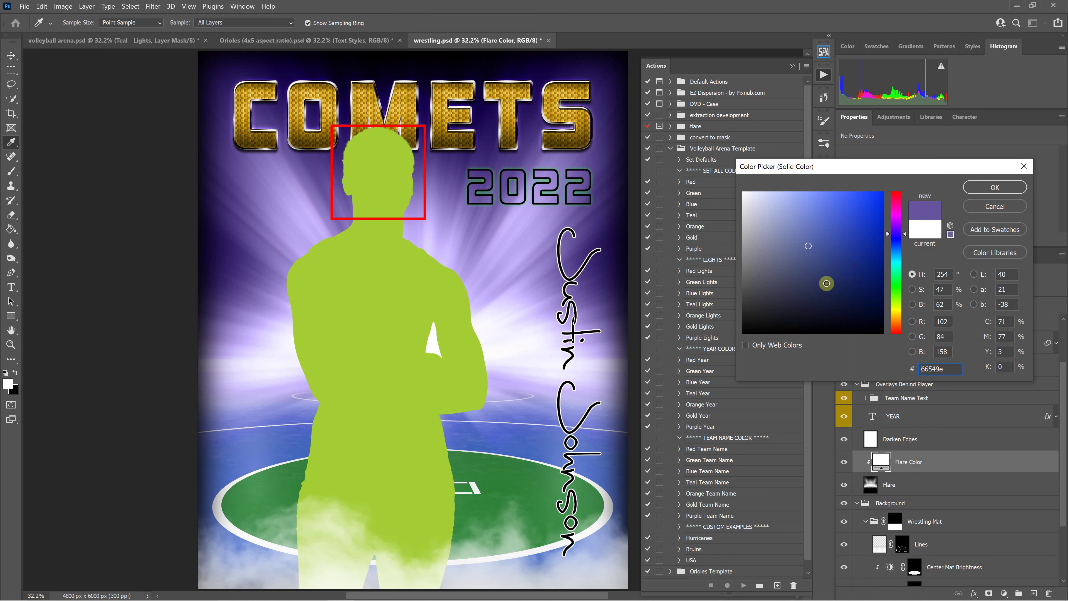
{"action": "key", "text": "Return"}
{"action": "key", "text": "v"}
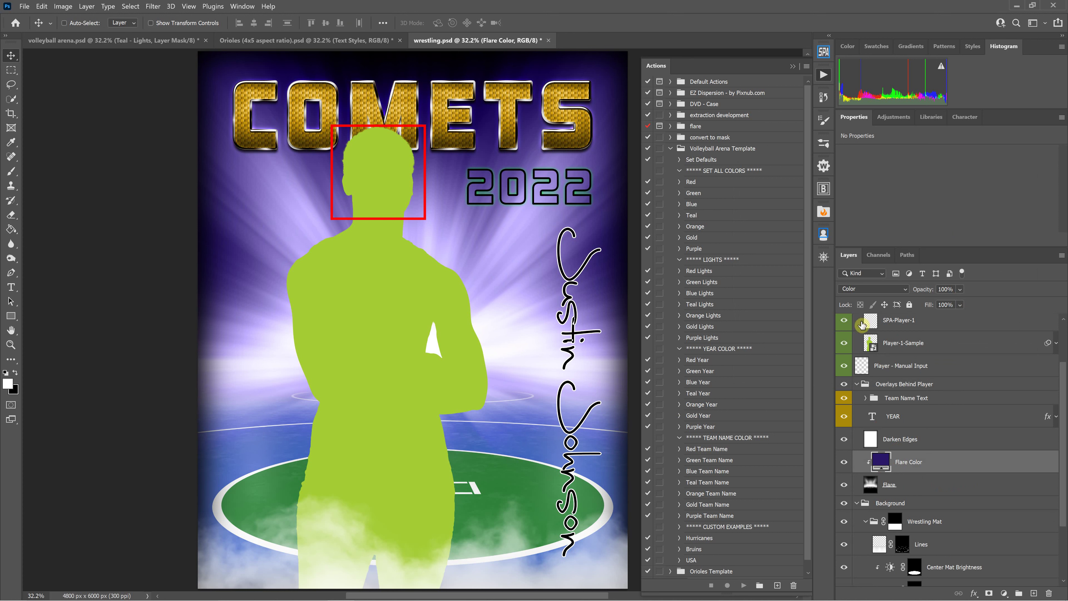
{"action": "scroll", "coordinate": [904, 398], "scroll_direction": "up", "scroll_amount": 3}
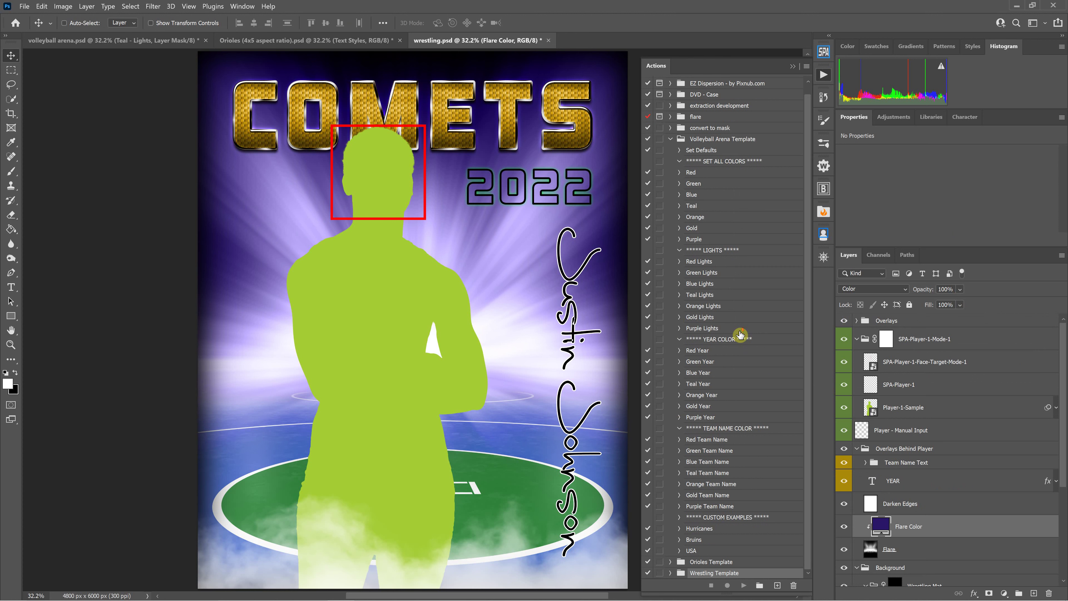
{"action": "scroll", "coordinate": [747, 349], "scroll_direction": "up", "scroll_amount": 1}
{"action": "scroll", "coordinate": [747, 349], "scroll_direction": "down", "scroll_amount": 1}
{"action": "scroll", "coordinate": [734, 379], "scroll_direction": "up", "scroll_amount": 1}
{"action": "scroll", "coordinate": [732, 378], "scroll_direction": "down", "scroll_amount": 1}
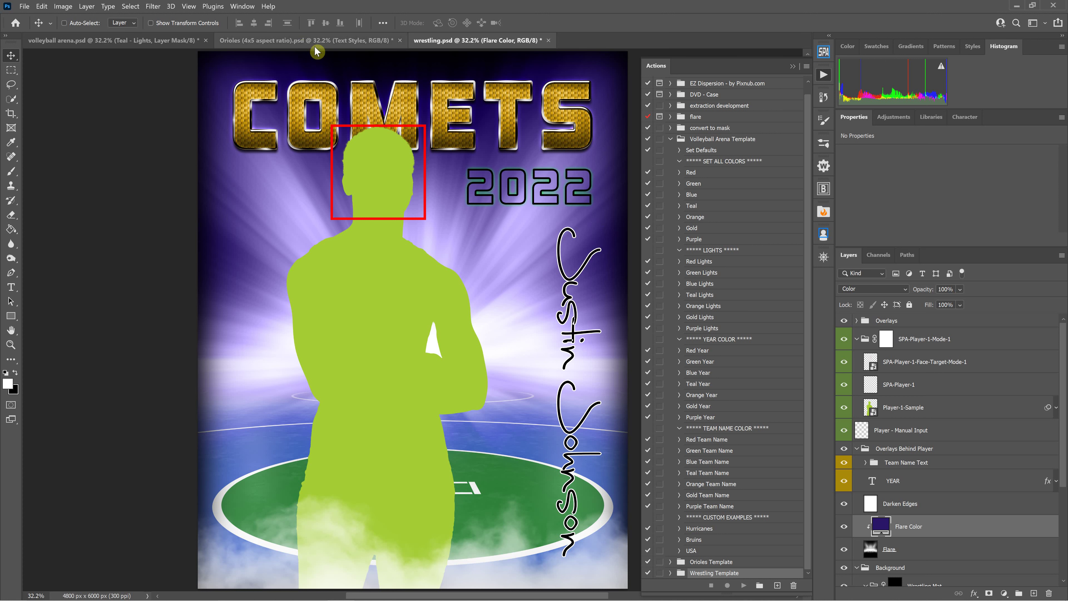
- View the Orioles (4x5 aspect ratio) and volleyball arena documents and return to wrestling.psd
{"action": "left_click", "coordinate": [301, 42]}
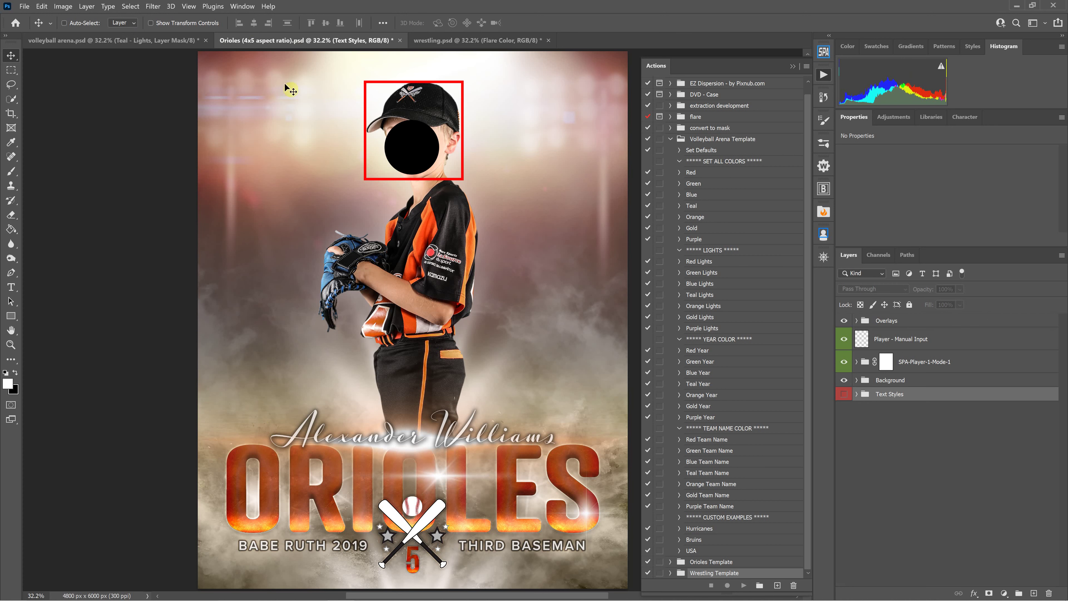
{"action": "left_click", "coordinate": [181, 41]}
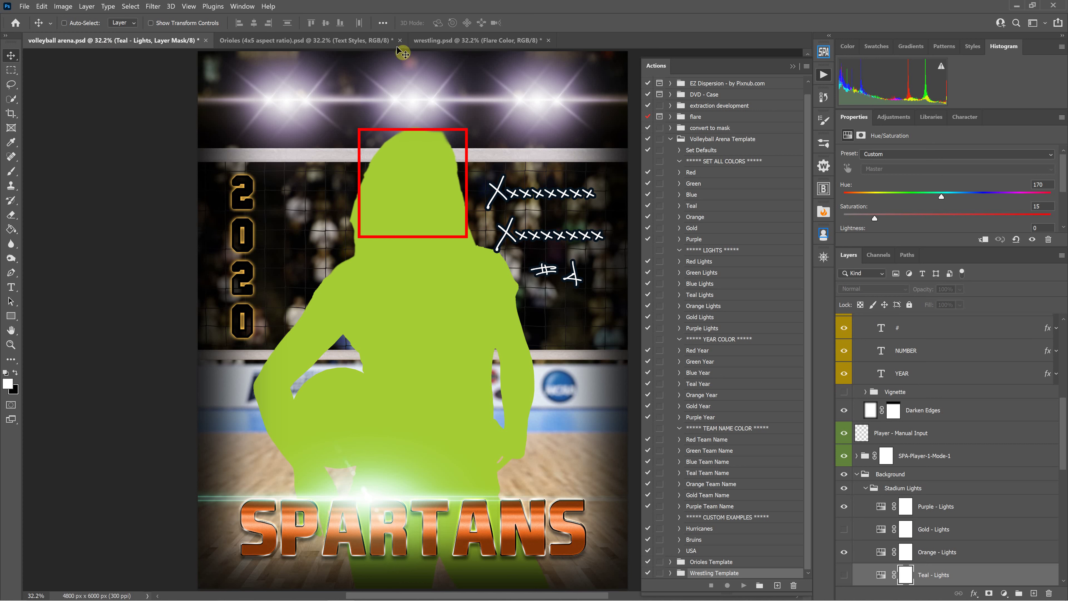
{"action": "left_click", "coordinate": [427, 41]}
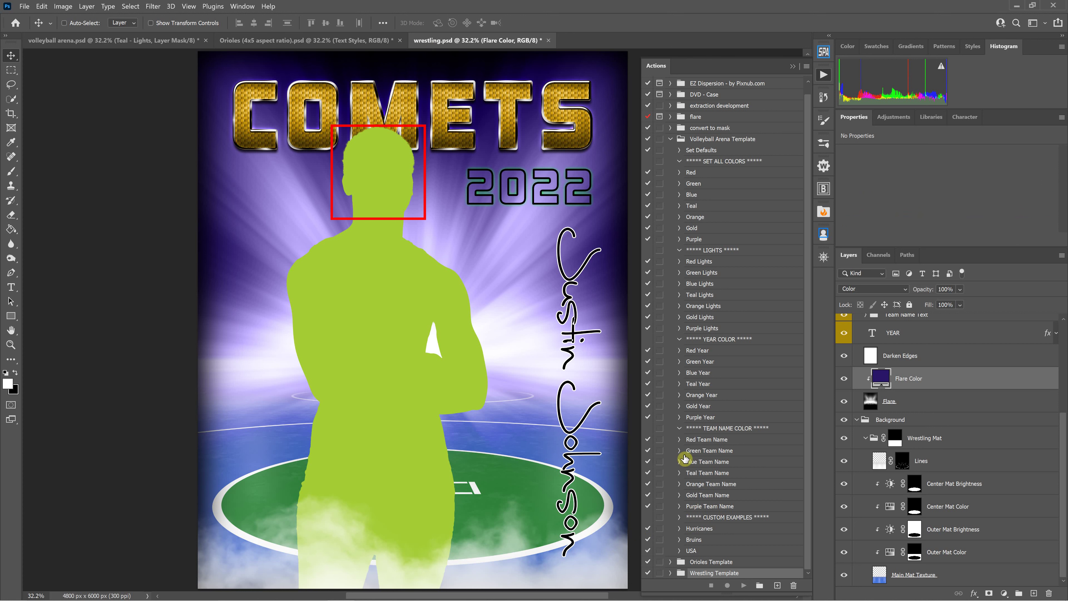
- Collapse the Volleyball Arena Template action set and expand the Wrestling Template set to review its actions
{"action": "scroll", "coordinate": [732, 418], "scroll_direction": "up", "scroll_amount": 1}
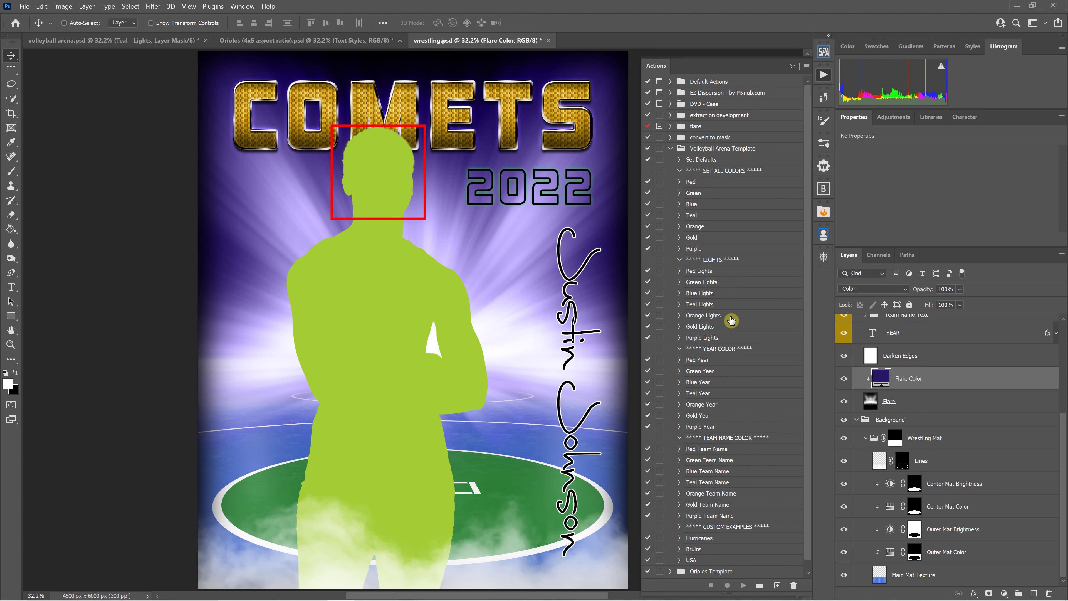
{"action": "left_click", "coordinate": [670, 148]}
{"action": "left_click", "coordinate": [670, 171]}
{"action": "scroll", "coordinate": [731, 366], "scroll_direction": "down", "scroll_amount": 3}
{"action": "scroll", "coordinate": [719, 441], "scroll_direction": "down", "scroll_amount": 4}
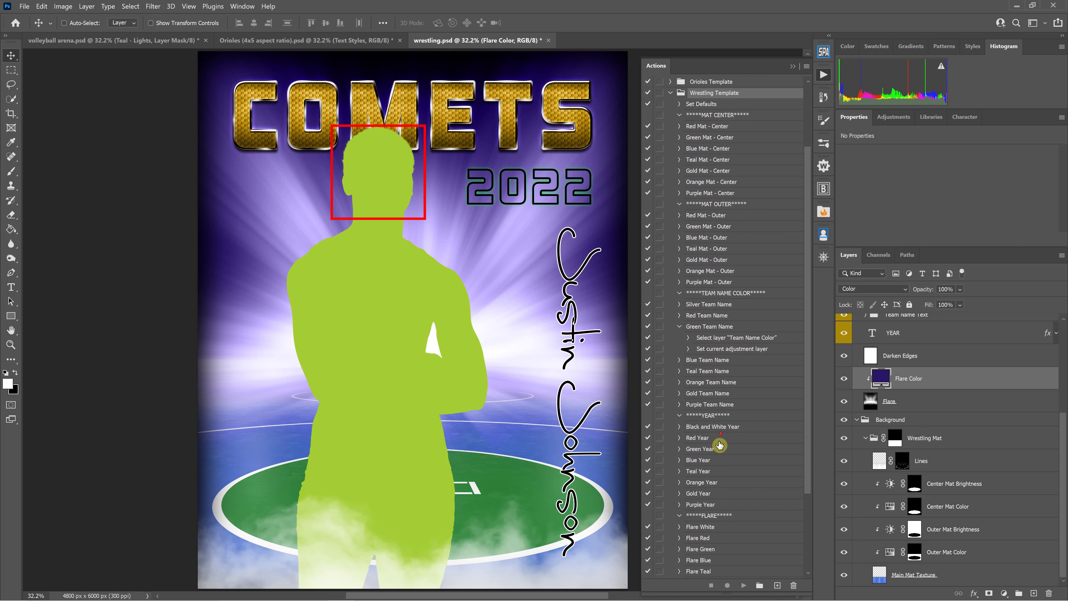
- Play the Flare Blue action and inspect the Flare Color fill's colour values without changing them
{"action": "left_click", "coordinate": [708, 448]}
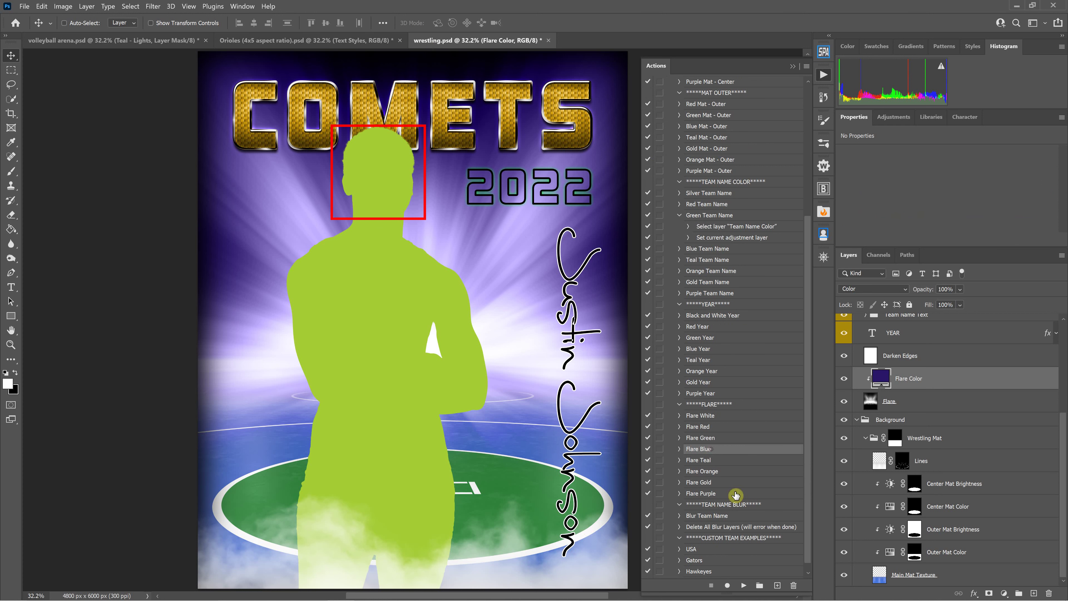
{"action": "left_click", "coordinate": [744, 588]}
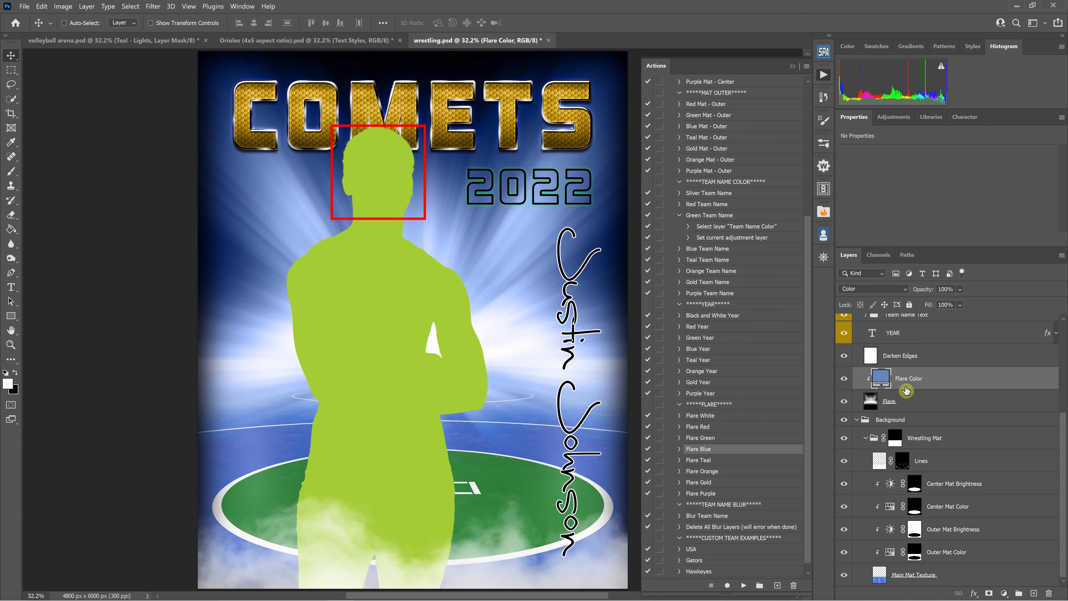
{"action": "double_click", "coordinate": [883, 378]}
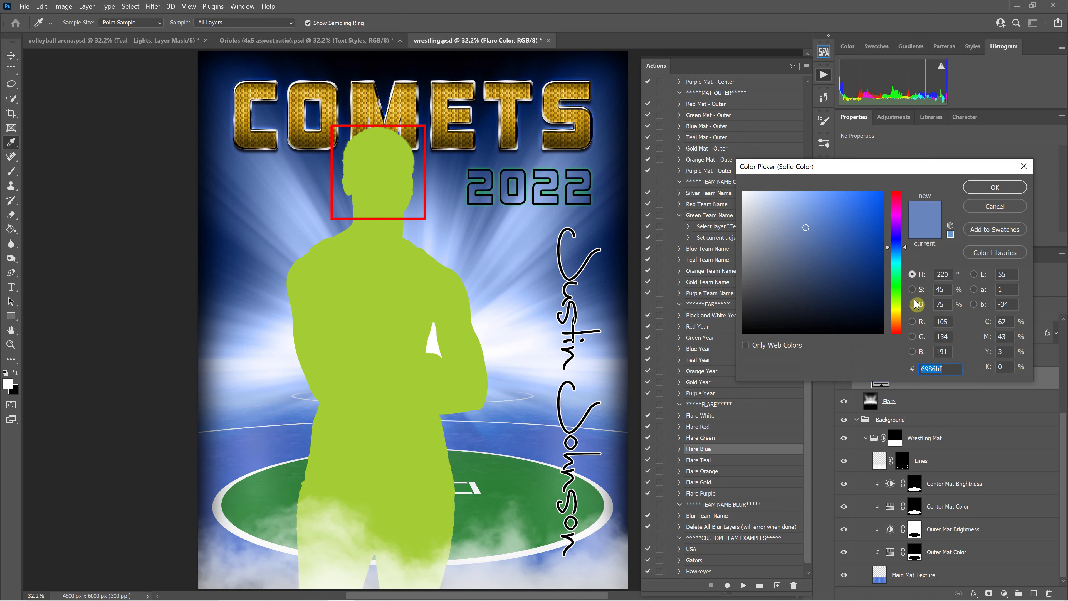
{"action": "left_click", "coordinate": [982, 189]}
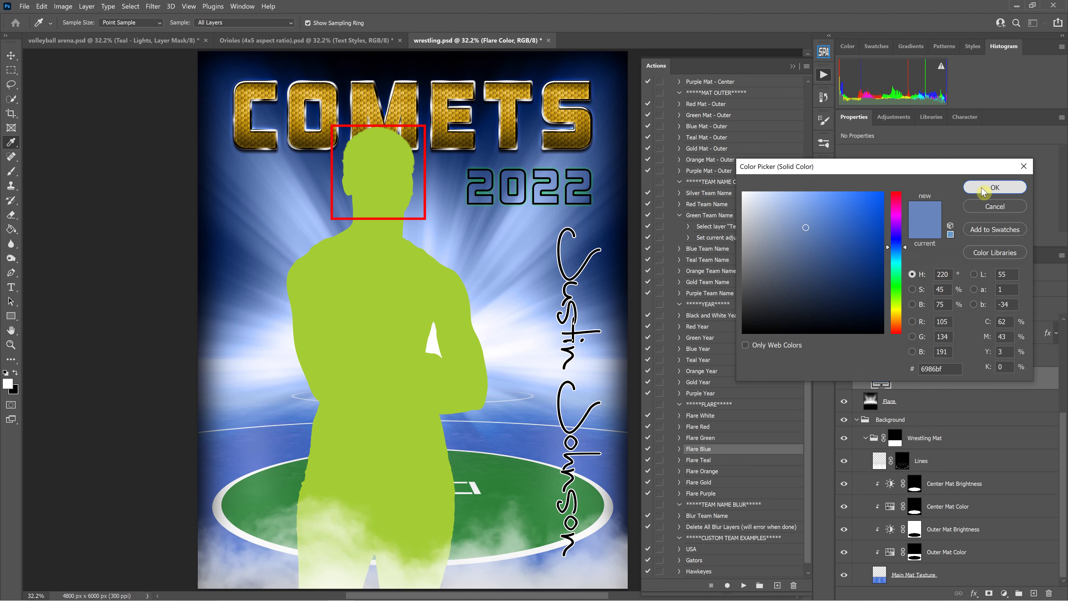
{"action": "left_click", "coordinate": [989, 206]}
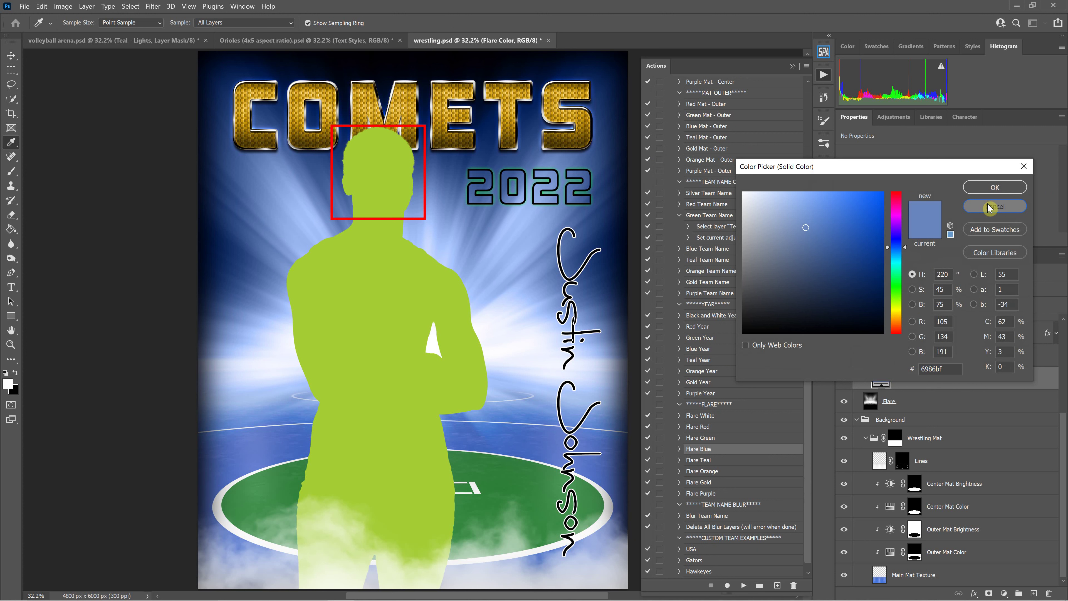
- Collapse the Wrestling Template action set and create a new action set named Wrestling Temp
{"action": "scroll", "coordinate": [732, 206], "scroll_direction": "up", "scroll_amount": 5}
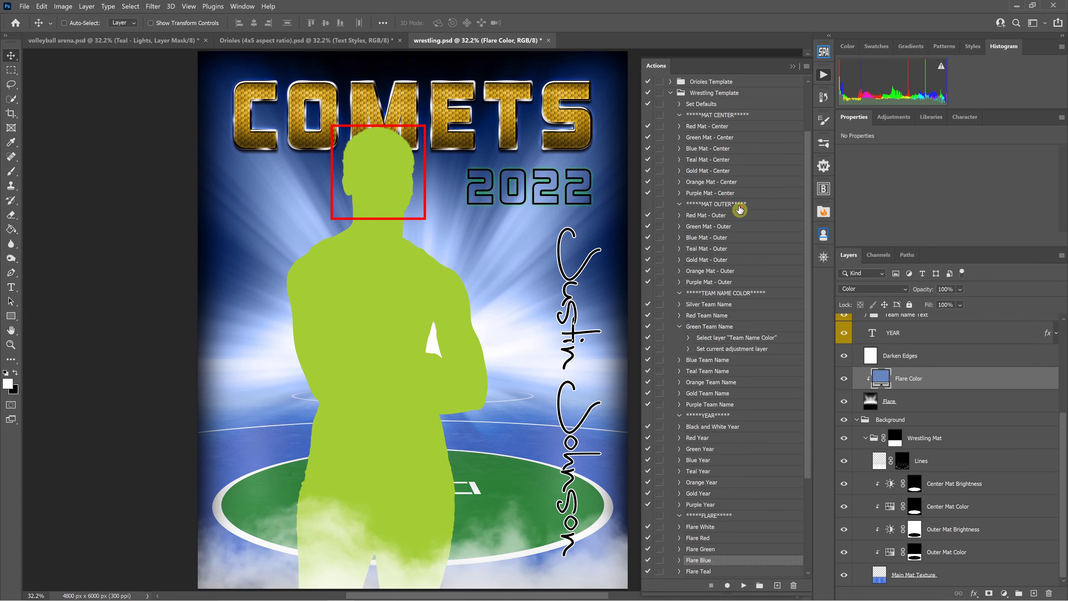
{"action": "scroll", "coordinate": [715, 185], "scroll_direction": "up", "scroll_amount": 1}
{"action": "left_click", "coordinate": [670, 170]}
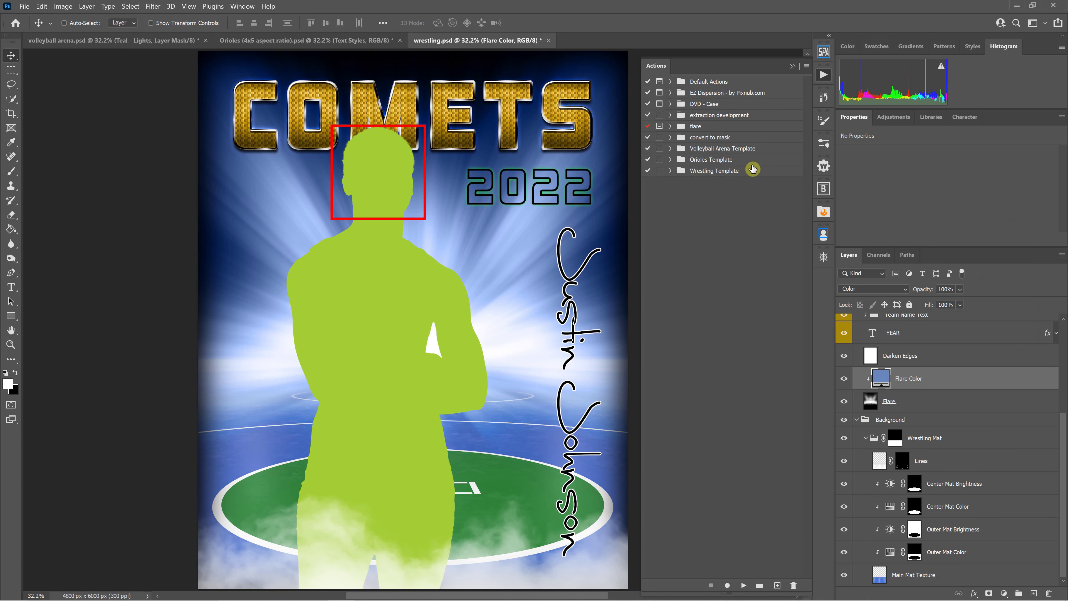
{"action": "left_click", "coordinate": [806, 66]}
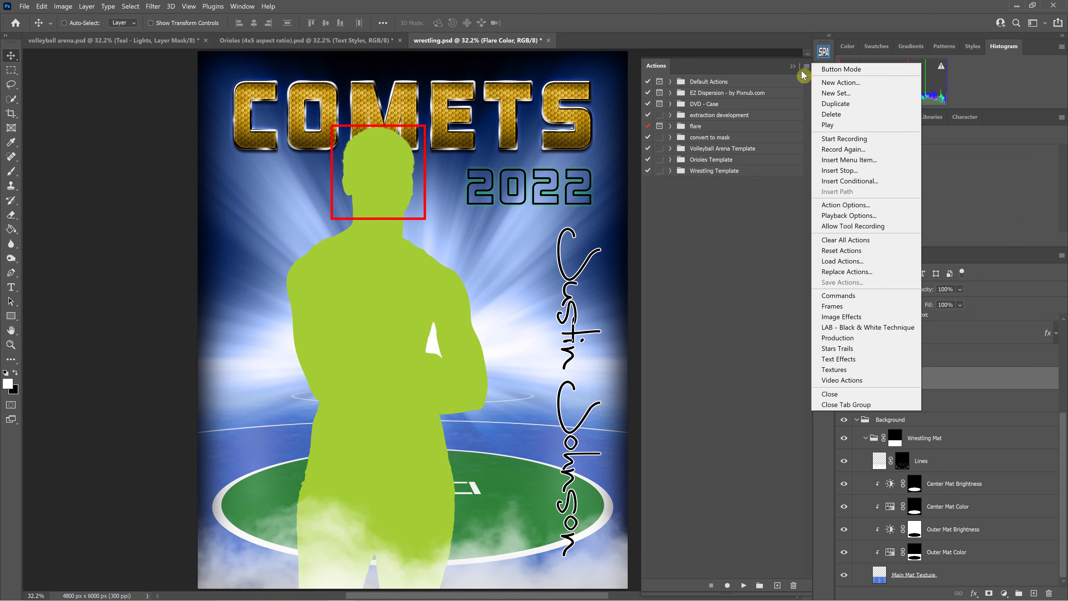
{"action": "left_click", "coordinate": [826, 93]}
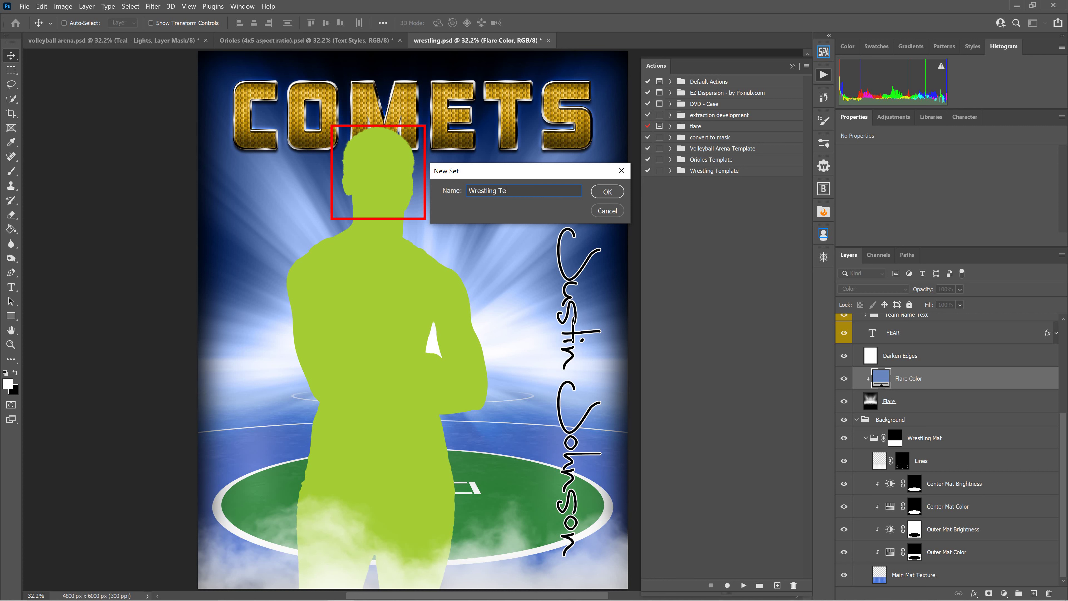
{"action": "left_click", "coordinate": [607, 191]}
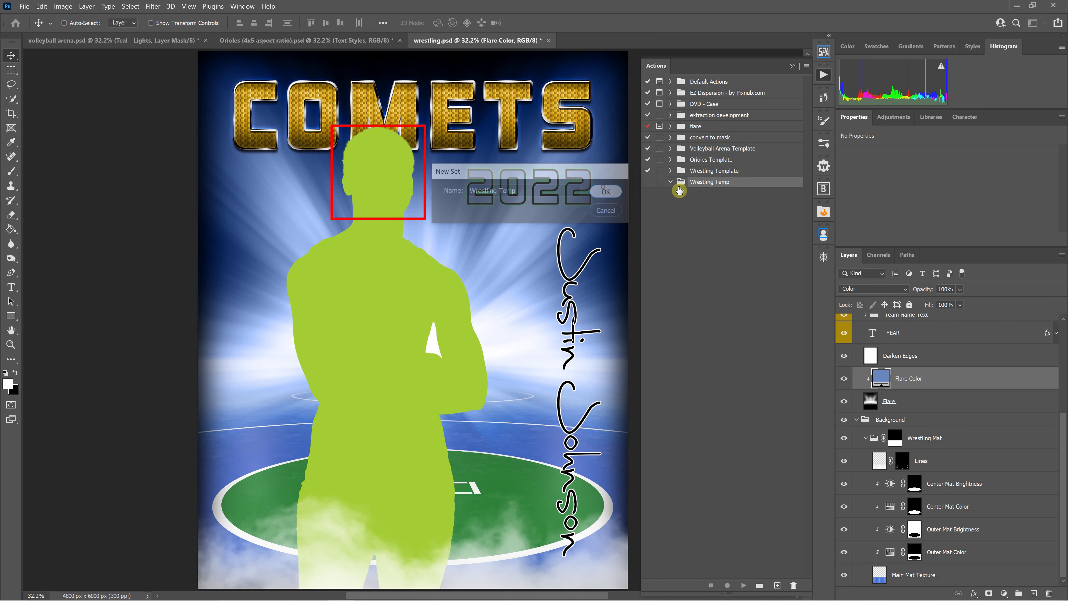
- Add an empty divider action named *****FLARE***** to the Wrestling Temp set and stop recording
{"action": "left_click", "coordinate": [807, 66]}
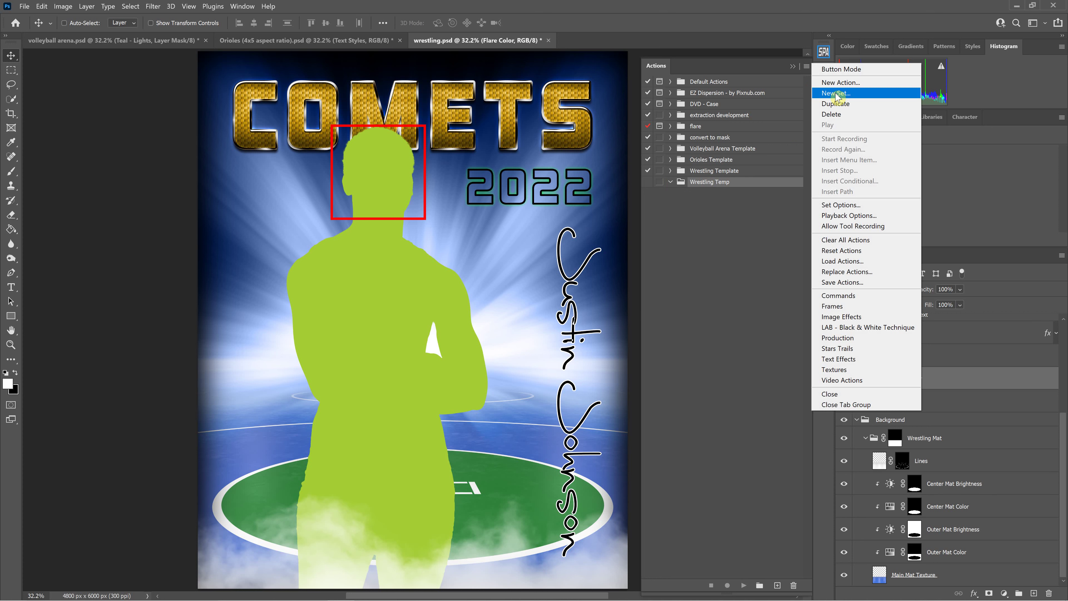
{"action": "left_click", "coordinate": [839, 83]}
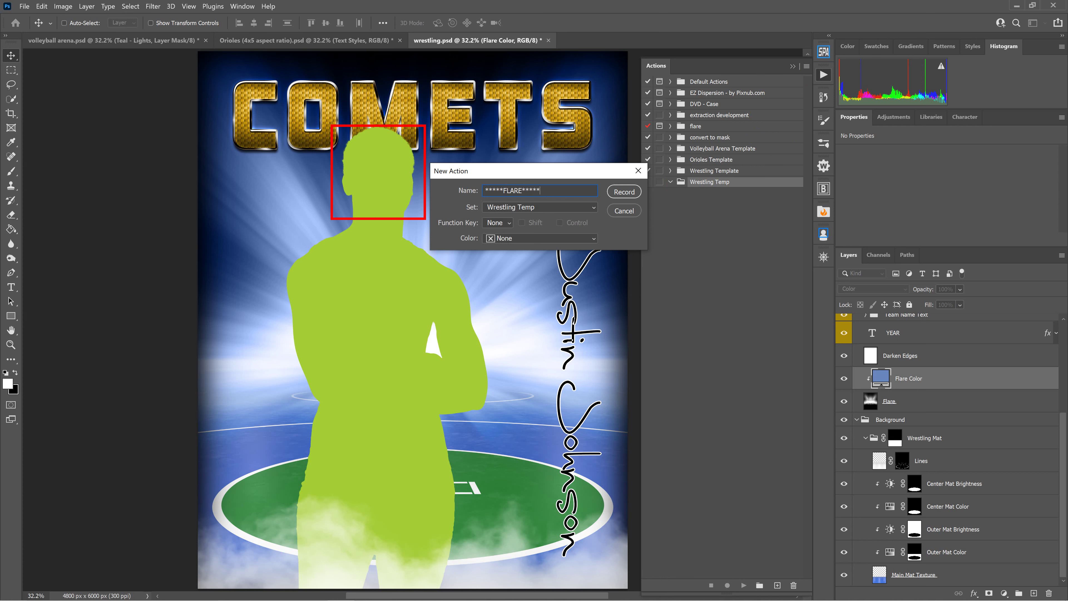
{"action": "left_click", "coordinate": [624, 192]}
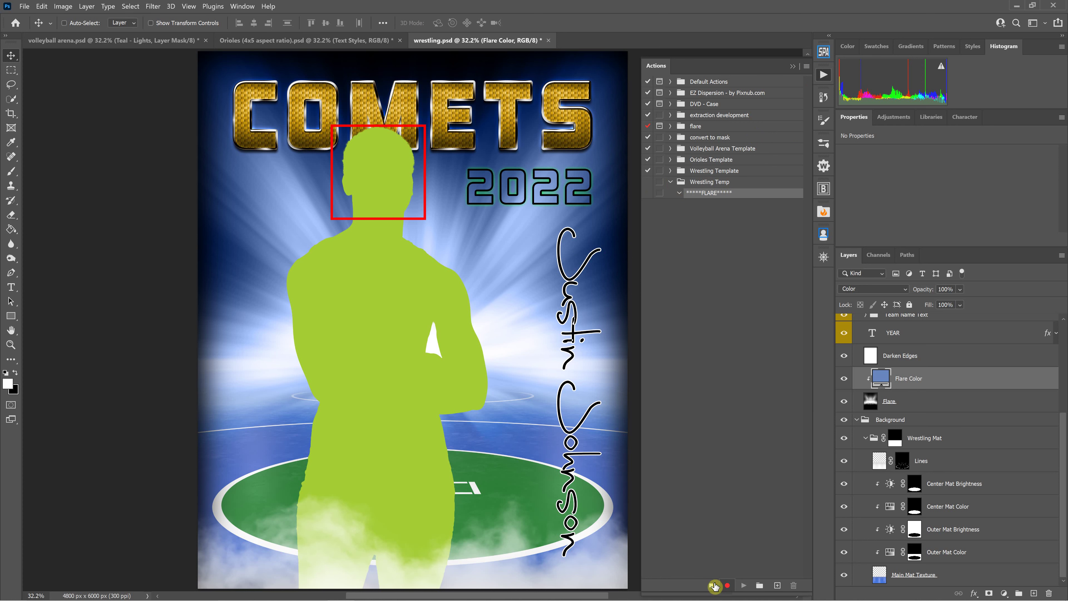
{"action": "left_click", "coordinate": [714, 581]}
- Review the category divider actions in the Wrestling Template set, collapsing Green Team Name and finally the set itself
{"action": "left_click", "coordinate": [672, 171]}
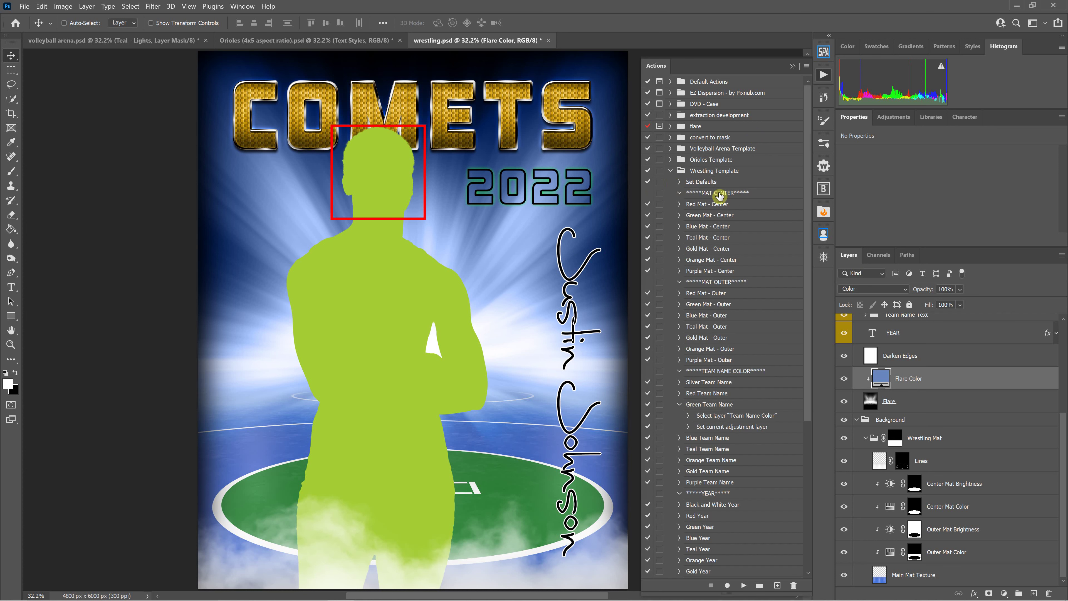
{"action": "left_click", "coordinate": [719, 194]}
{"action": "left_click", "coordinate": [716, 283]}
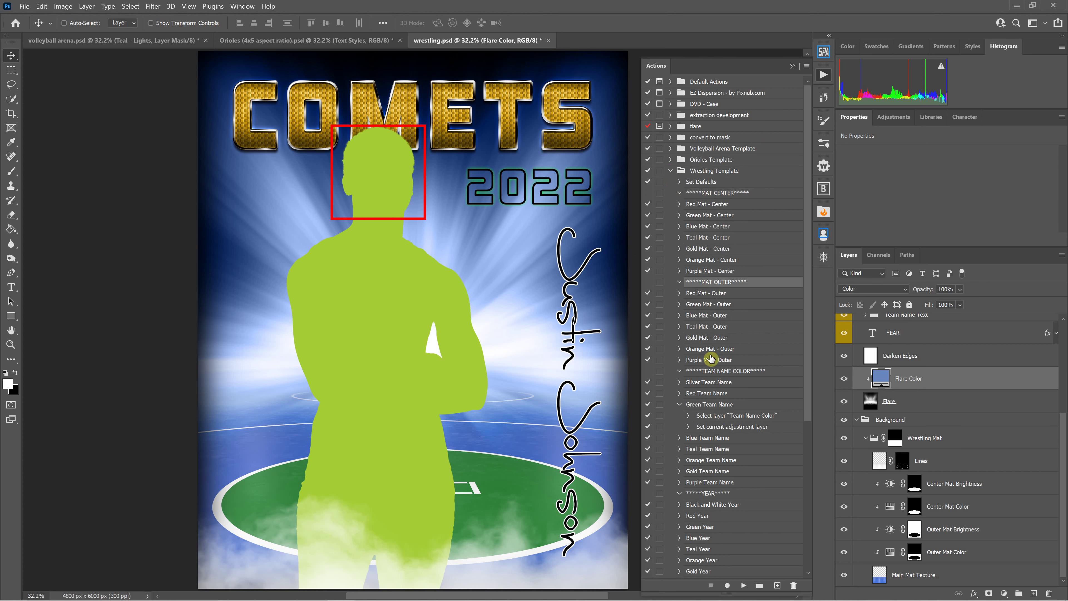
{"action": "left_click", "coordinate": [711, 372]}
{"action": "left_click", "coordinate": [680, 402]}
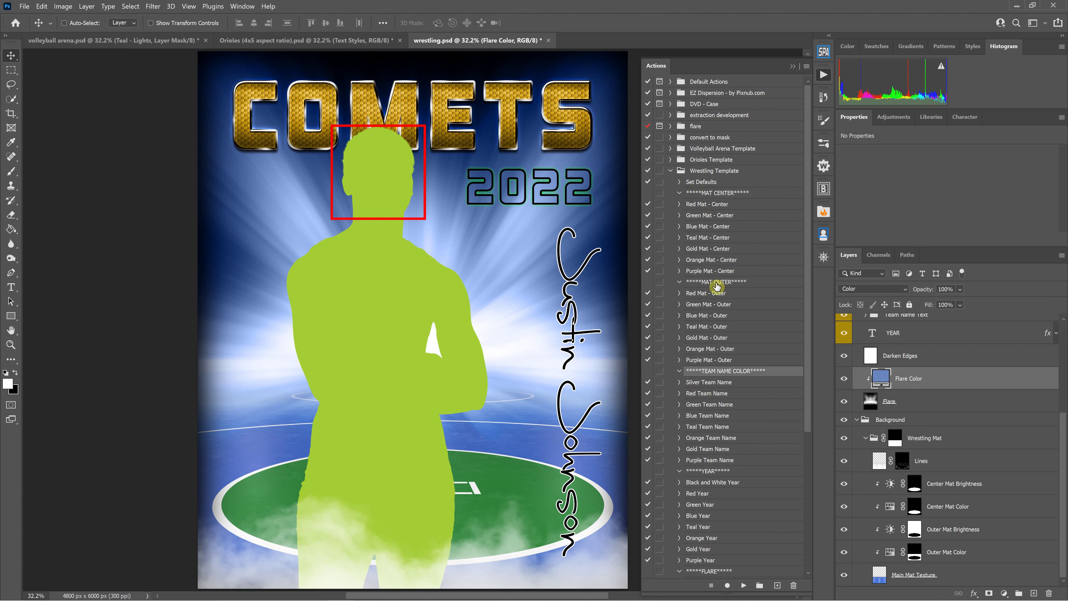
{"action": "left_click", "coordinate": [706, 173]}
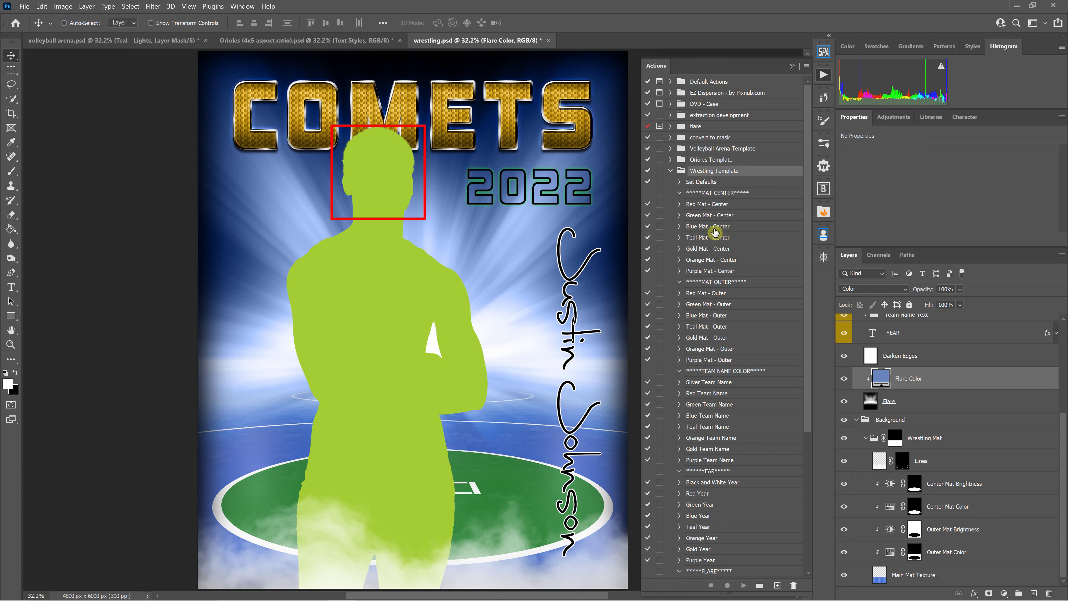
{"action": "scroll", "coordinate": [707, 248], "scroll_direction": "down", "scroll_amount": 3}
{"action": "scroll", "coordinate": [707, 248], "scroll_direction": "up", "scroll_amount": 3}
{"action": "left_click", "coordinate": [670, 170]}
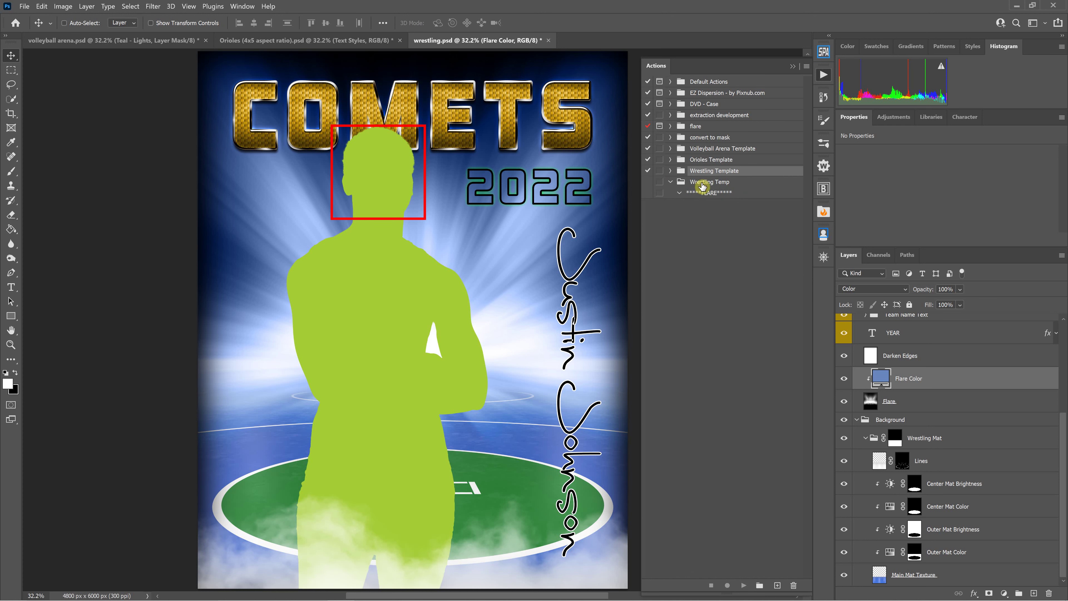
- Select the Wrestling Temp action set and make Darken Edges the active layer
{"action": "left_click", "coordinate": [703, 184]}
{"action": "left_click", "coordinate": [806, 67]}
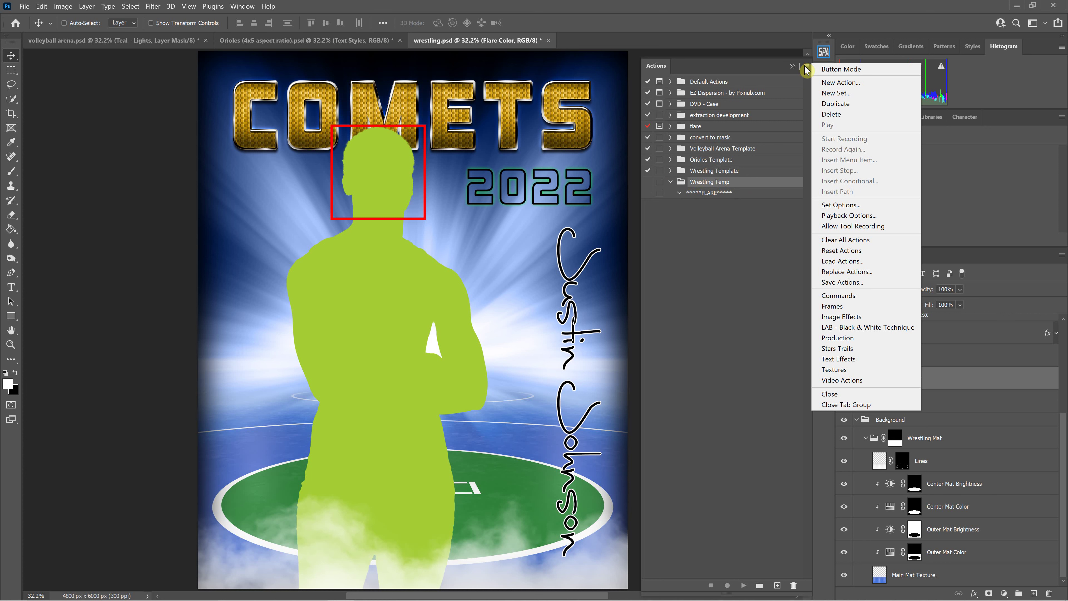
{"action": "left_click", "coordinate": [714, 371]}
{"action": "scroll", "coordinate": [904, 420], "scroll_direction": "up", "scroll_amount": 2}
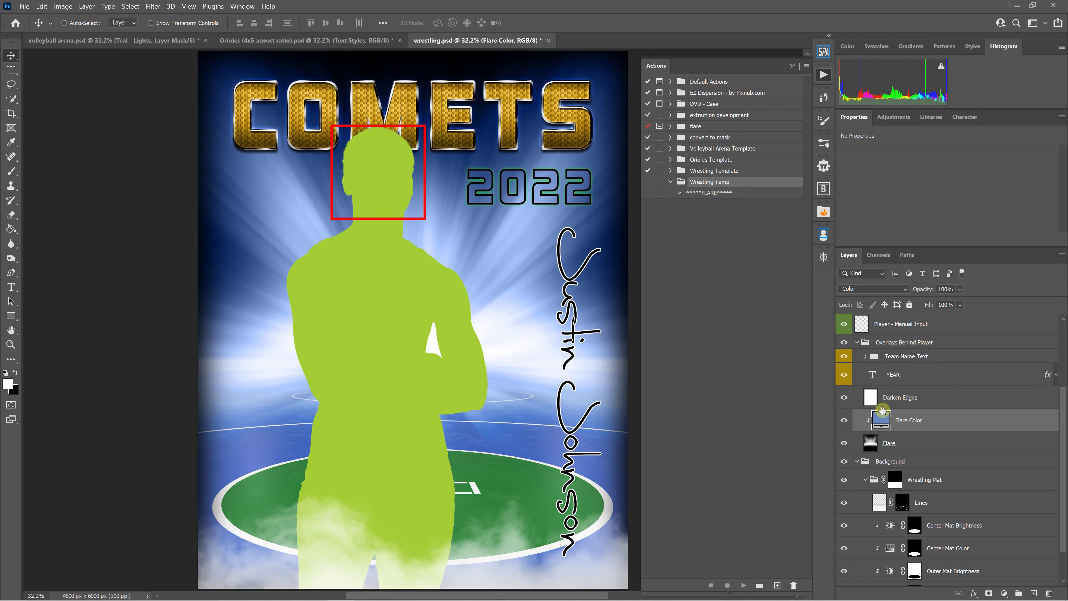
{"action": "left_click", "coordinate": [906, 398]}
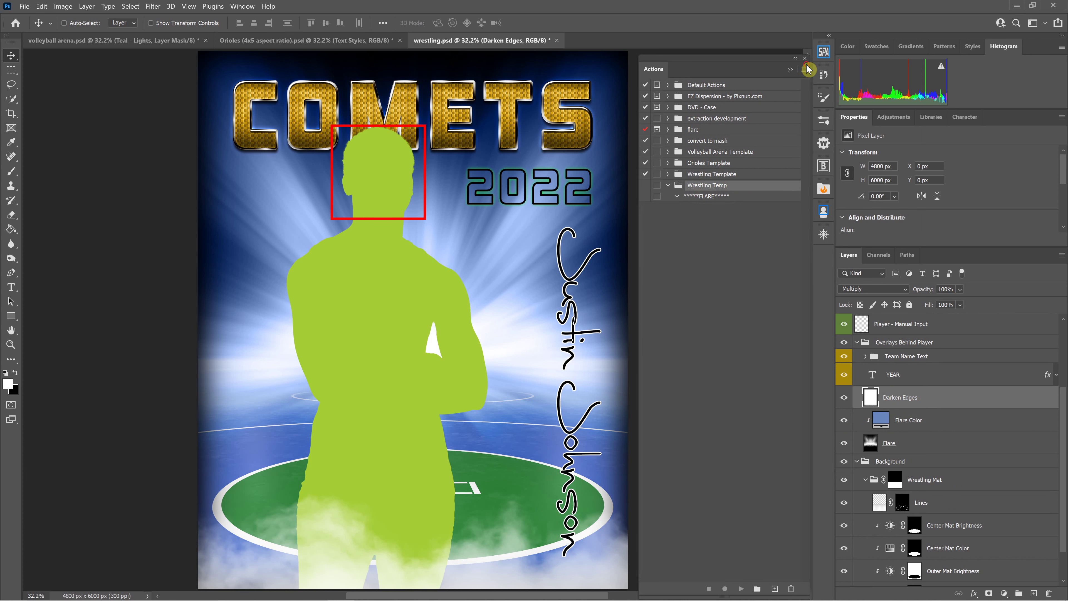
- Start recording a new action named Red Flare in the Wrestling Temp set
{"action": "left_click", "coordinate": [808, 67]}
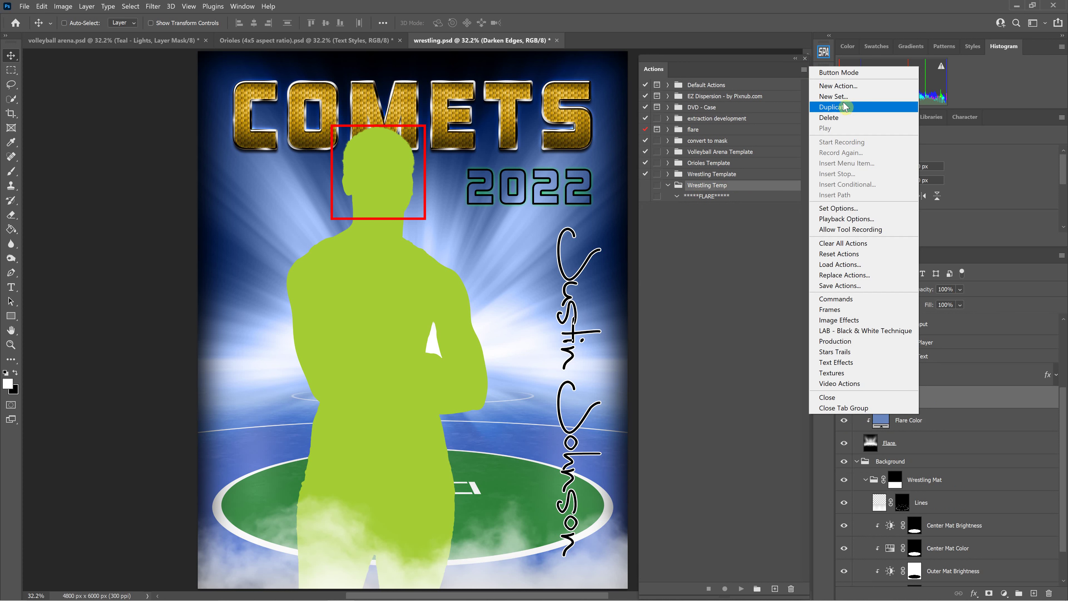
{"action": "left_click", "coordinate": [838, 86]}
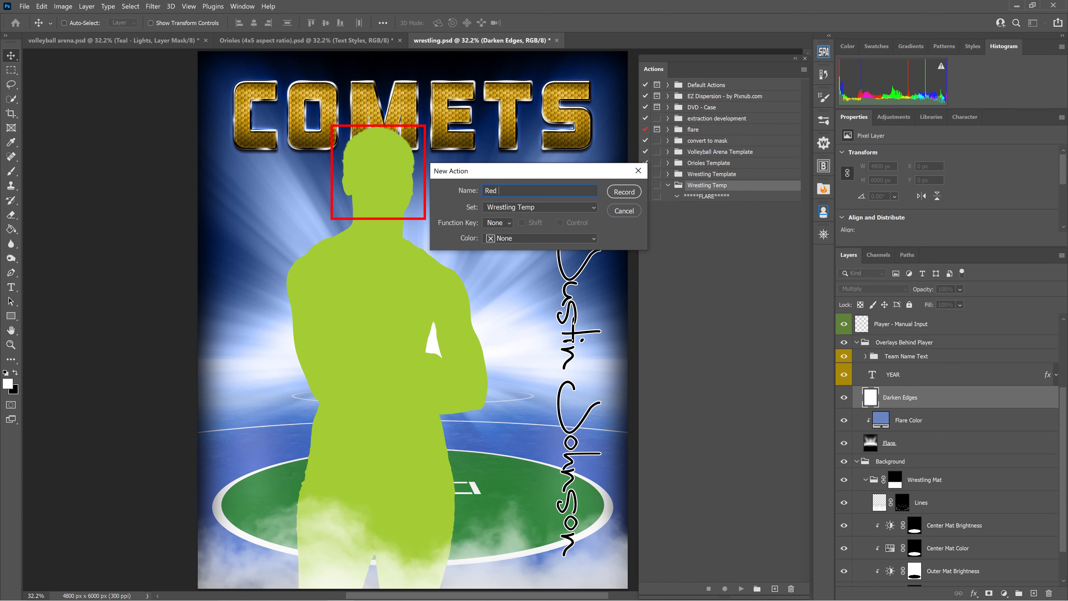
{"action": "type", "text": "Red Flare"}
{"action": "left_click", "coordinate": [624, 192]}
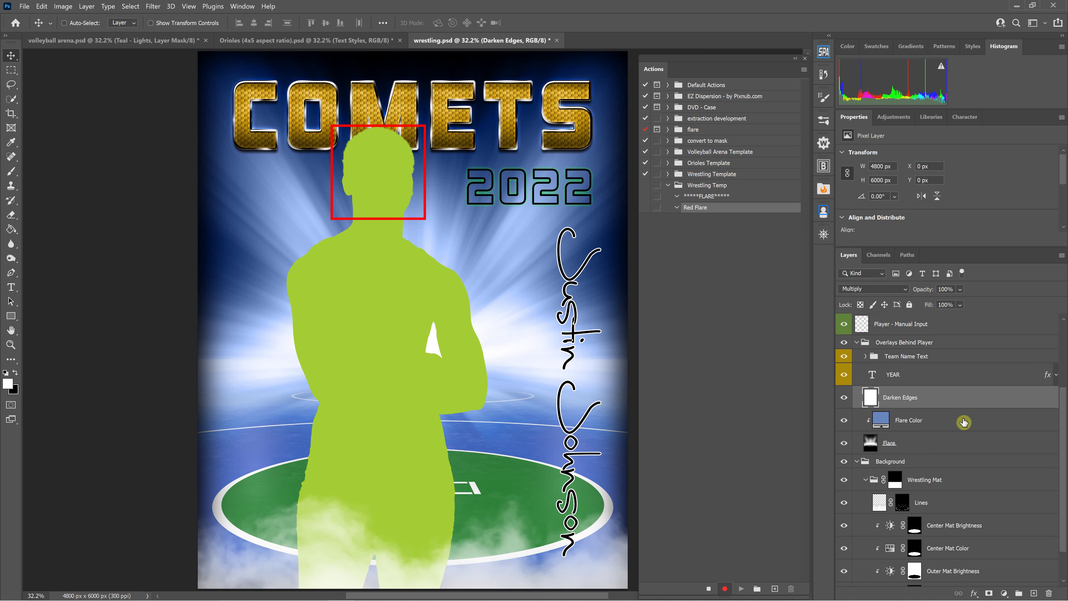
- Record selecting the Flare Color layer and setting its fill hue to 0, and stop recording
{"action": "left_click", "coordinate": [944, 422]}
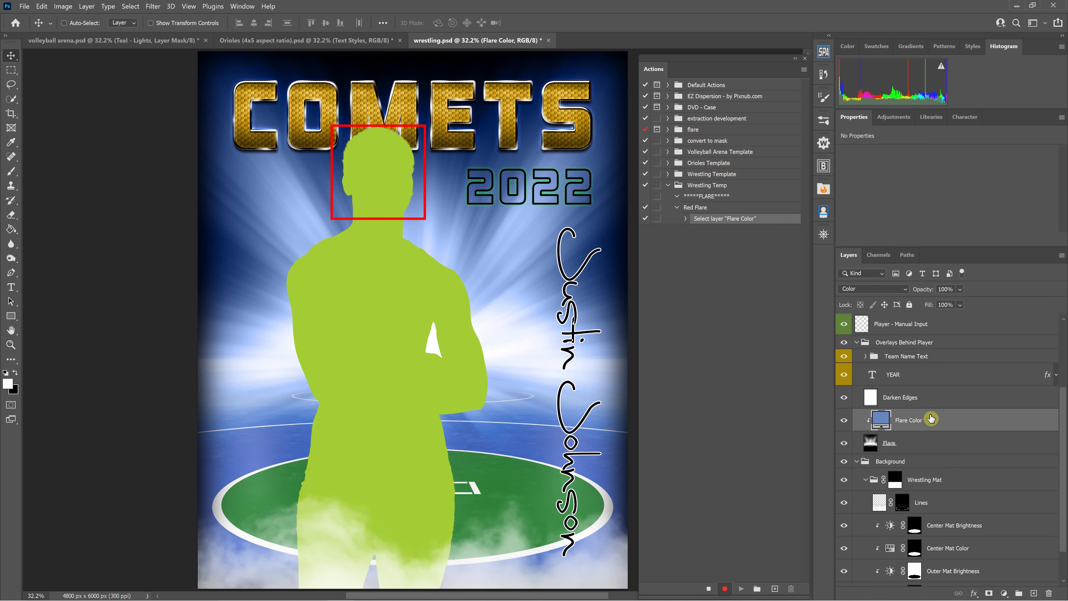
{"action": "double_click", "coordinate": [879, 417]}
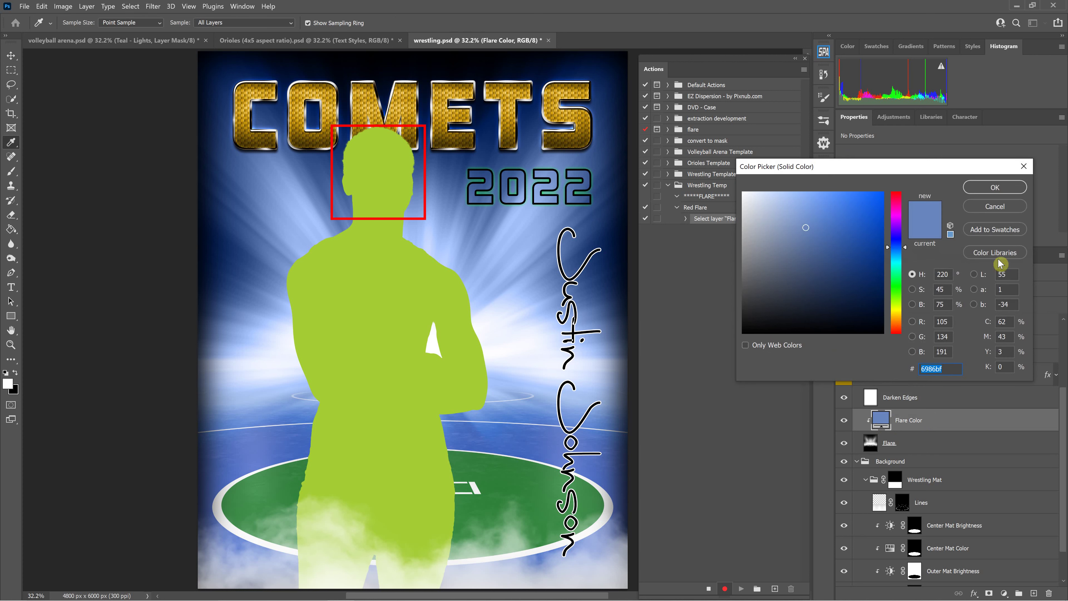
{"action": "left_click", "coordinate": [943, 274]}
{"action": "type", "text": "0"}
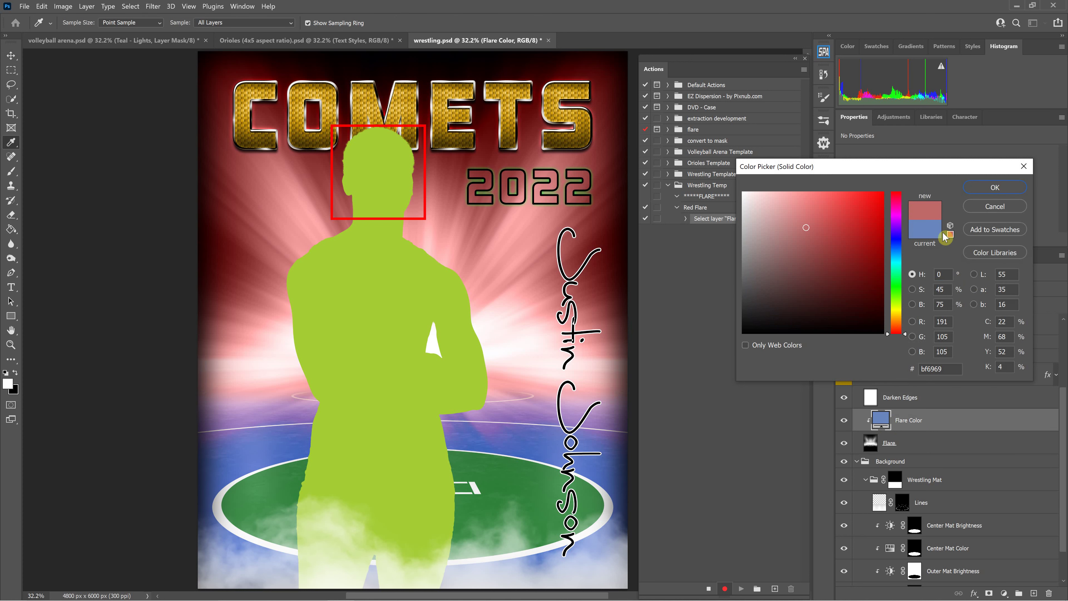
{"action": "left_click", "coordinate": [938, 290]}
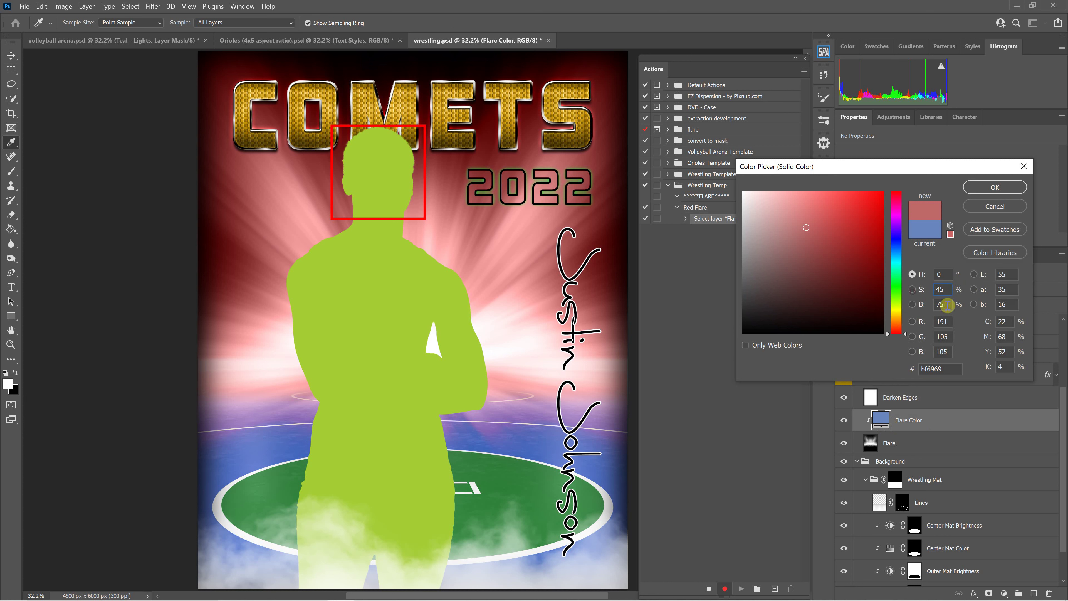
{"action": "left_click", "coordinate": [995, 187]}
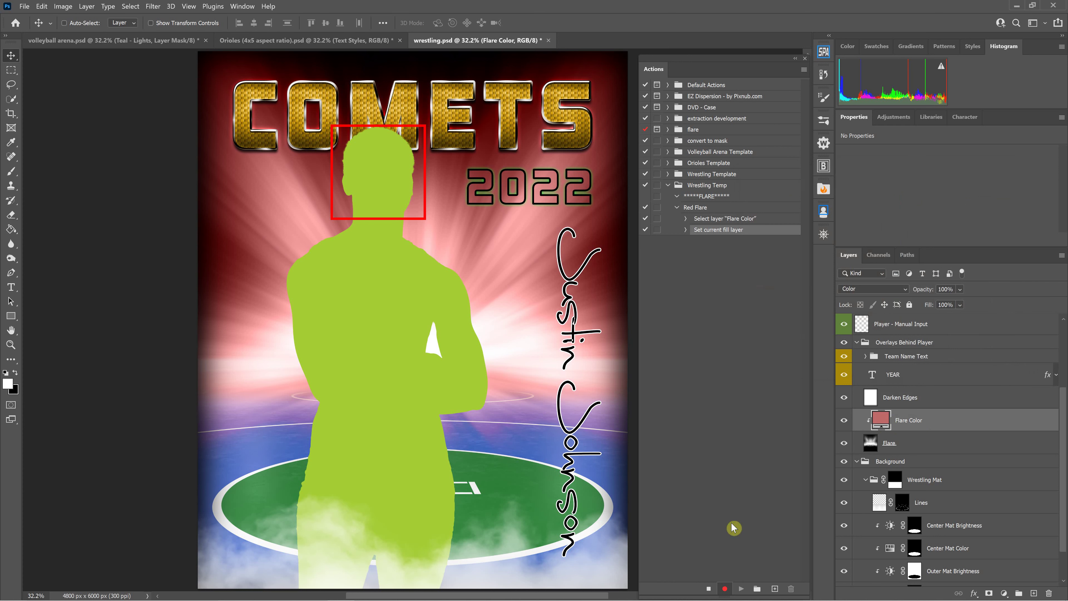
{"action": "left_click", "coordinate": [708, 589]}
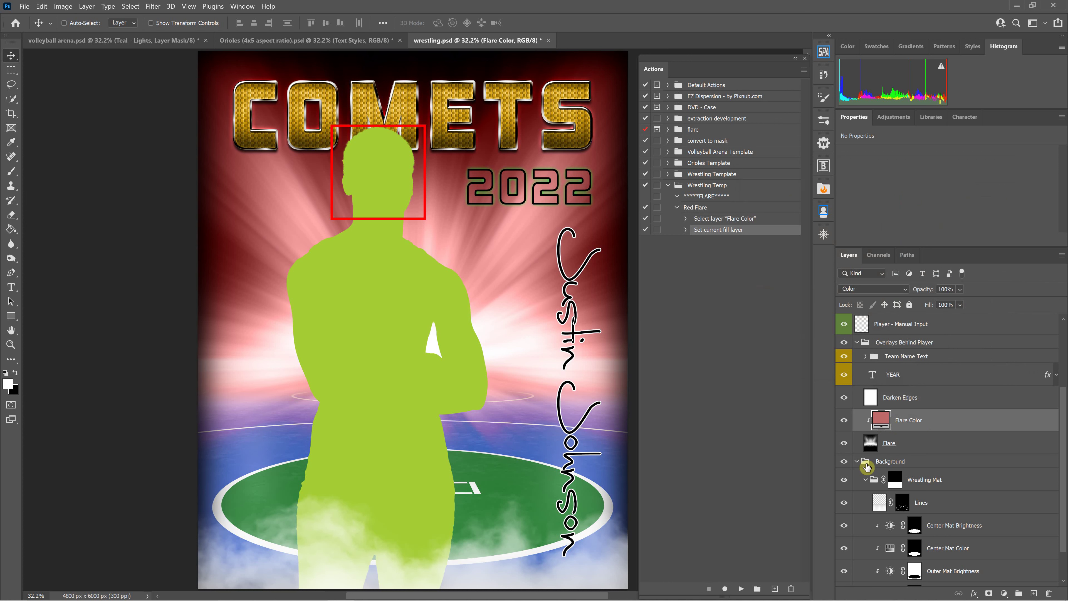
- Change the Flare Color fill layer to a dark muted green to prepare a test of the action
{"action": "double_click", "coordinate": [879, 425]}
{"action": "left_click_drag", "start_coordinate": [775, 239], "coordinate": [775, 286]}
{"action": "left_click", "coordinate": [896, 292]}
{"action": "left_click", "coordinate": [988, 188]}
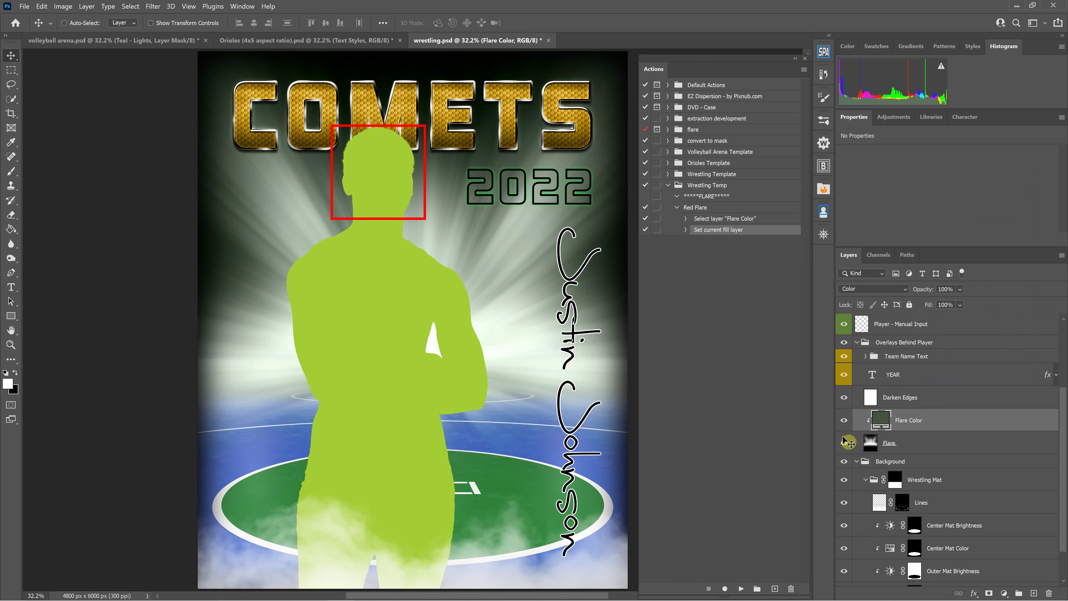
- Select the Team Name Text group, play the Red Flare action, and collapse the action's steps
{"action": "left_click", "coordinate": [902, 361]}
{"action": "left_click", "coordinate": [700, 208]}
{"action": "left_click", "coordinate": [740, 588]}
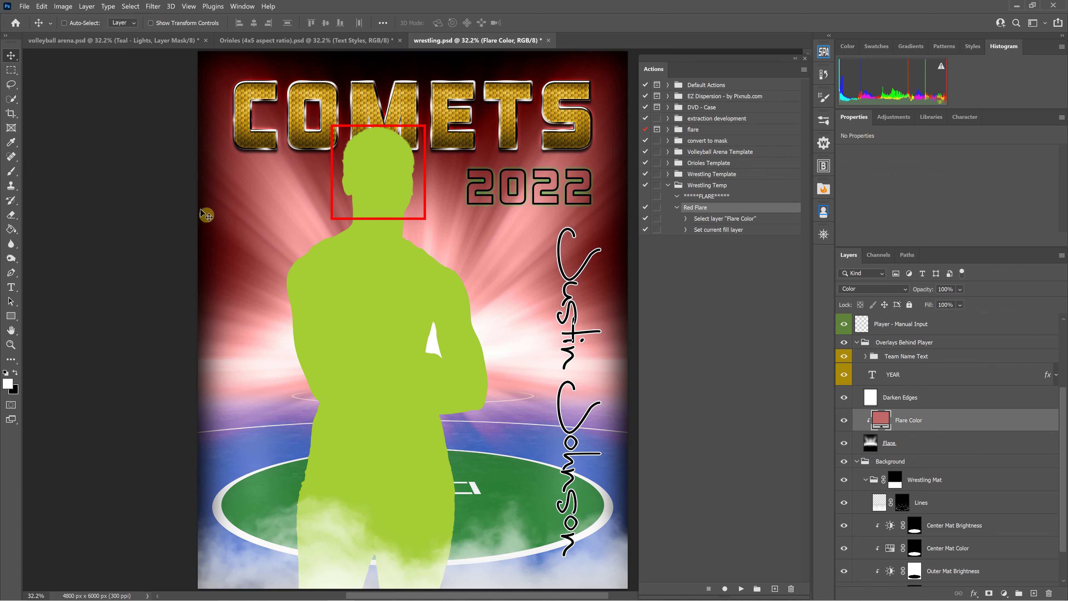
{"action": "left_click", "coordinate": [675, 209]}
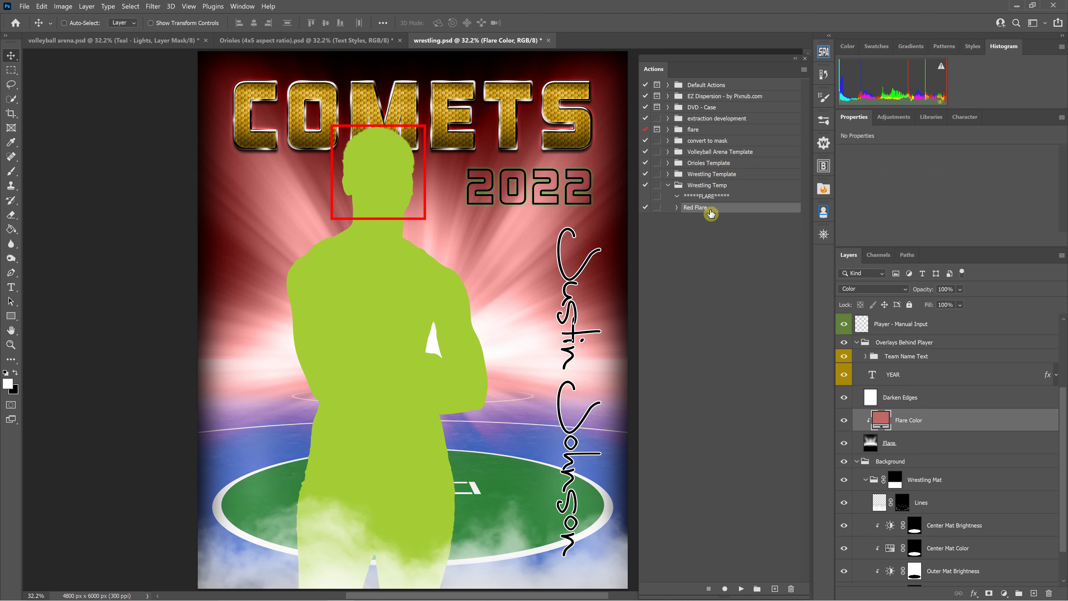
- Duplicate the Red Flare action twice within the Wrestling Temp set
{"action": "left_click", "coordinate": [804, 71]}
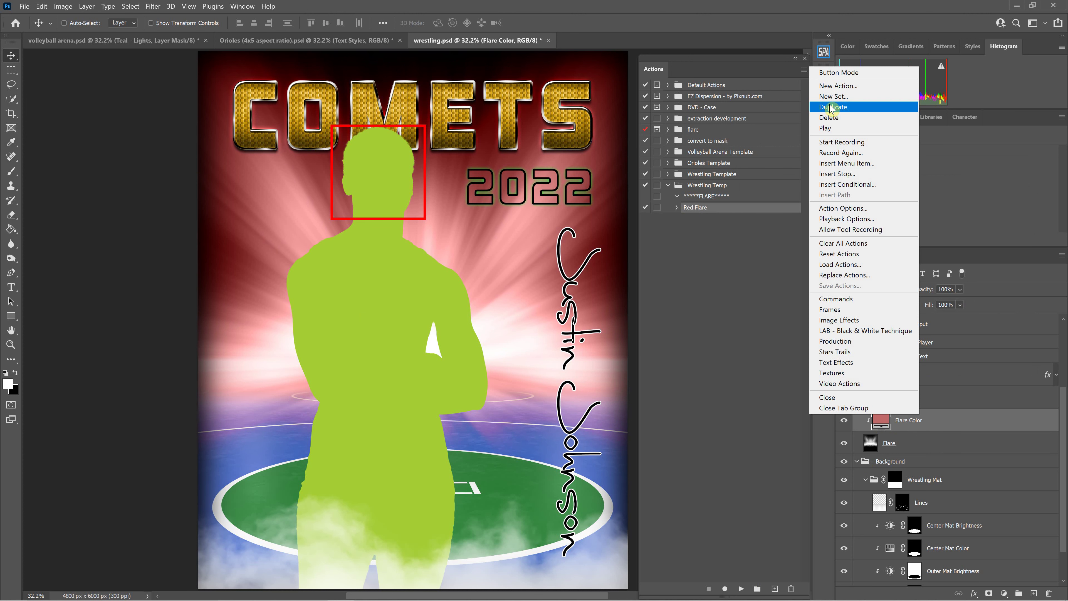
{"action": "left_click", "coordinate": [822, 108]}
{"action": "left_click", "coordinate": [803, 72]}
{"action": "left_click", "coordinate": [825, 109]}
- Rename the two Red Flare copies as Green Flare and Blue Flare
{"action": "double_click", "coordinate": [713, 219]}
{"action": "left_click_drag", "start_coordinate": [722, 220], "coordinate": [709, 220]}
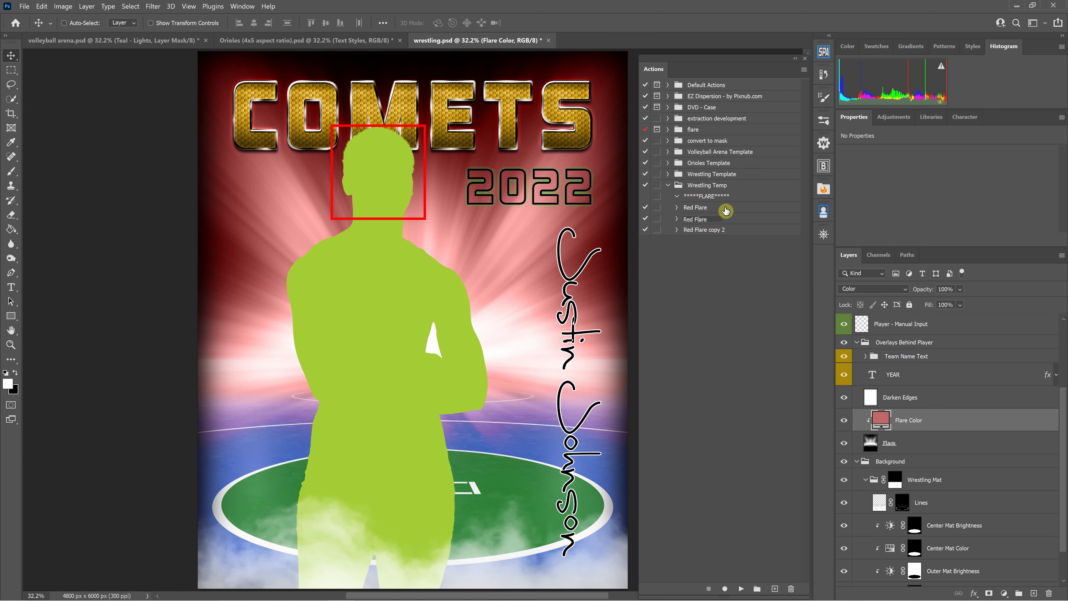
{"action": "type", "text": "Green"}
{"action": "key", "text": "Return"}
{"action": "double_click", "coordinate": [719, 231]}
{"action": "left_click_drag", "start_coordinate": [727, 229], "coordinate": [707, 227]}
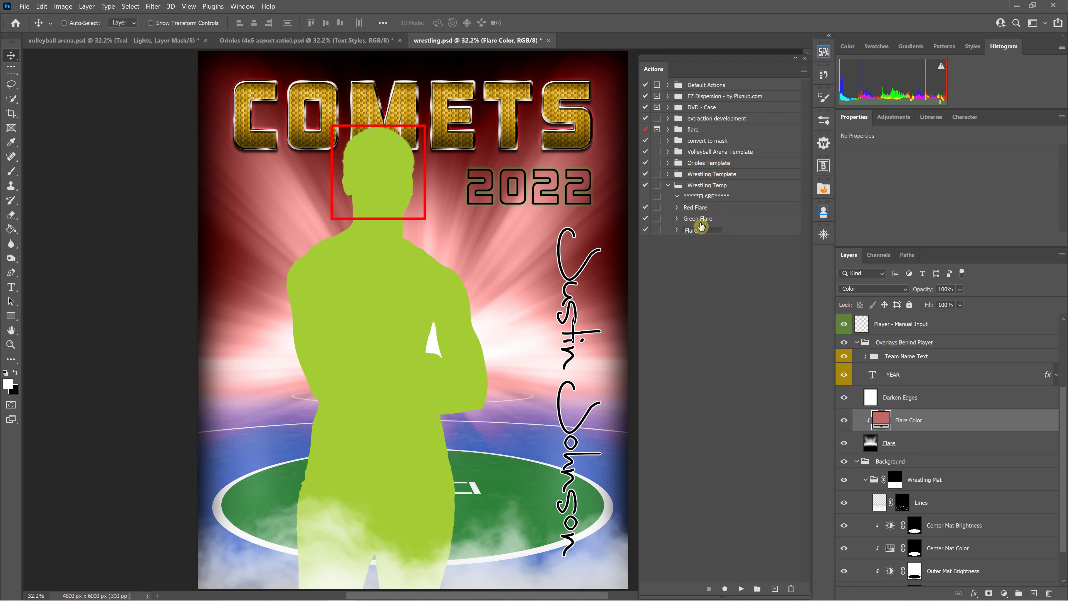
{"action": "key", "text": "Return"}
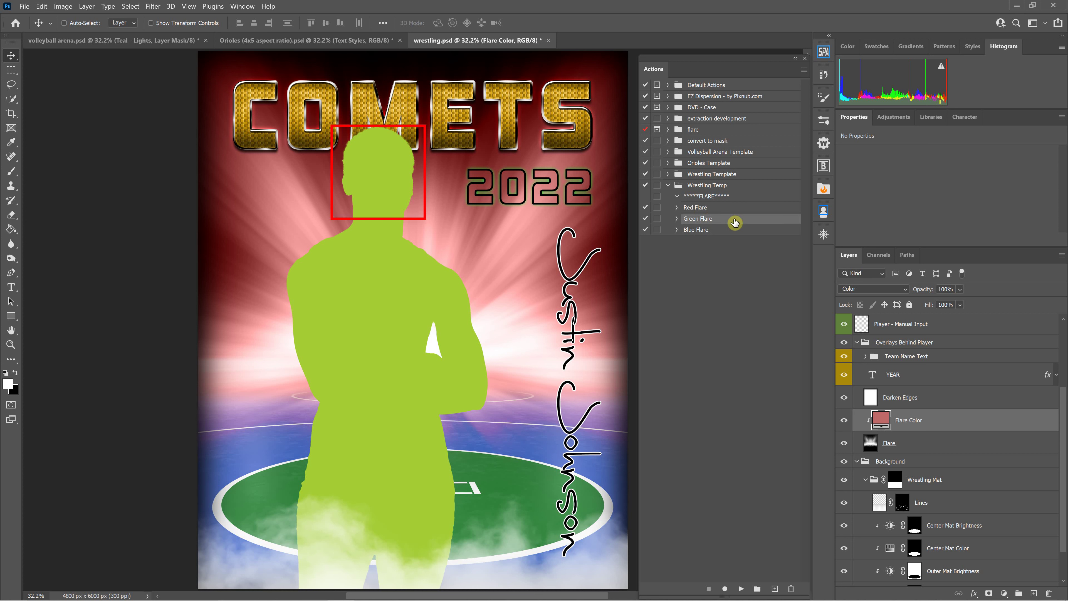
{"action": "left_click", "coordinate": [710, 208]}
- Expand the Green Flare, Blue Flare and Red Flare actions and locate the fill layer step in each copy
{"action": "left_click", "coordinate": [677, 219]}
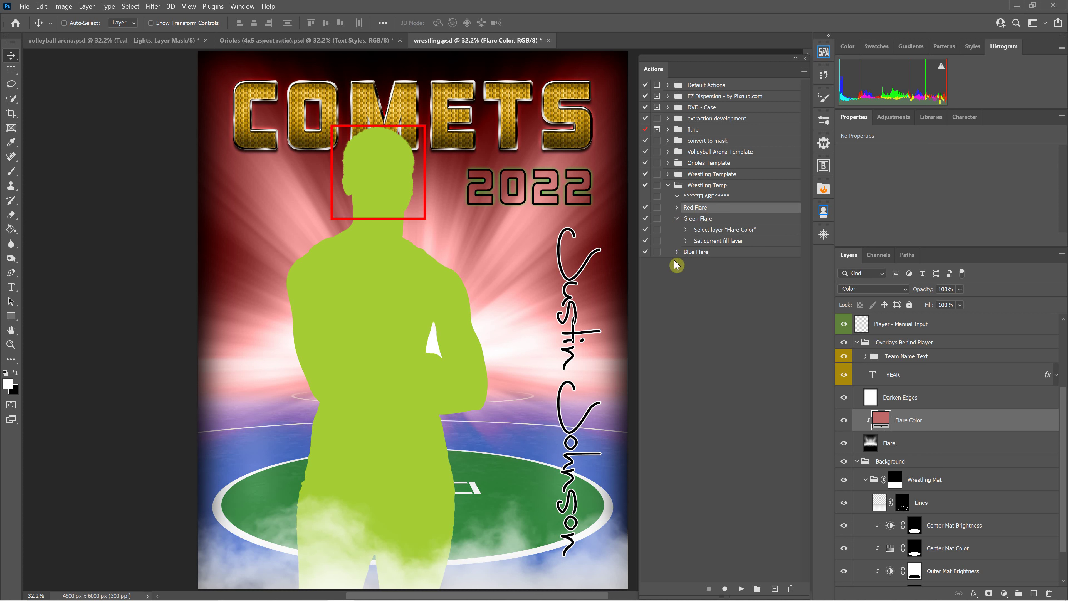
{"action": "left_click", "coordinate": [677, 252]}
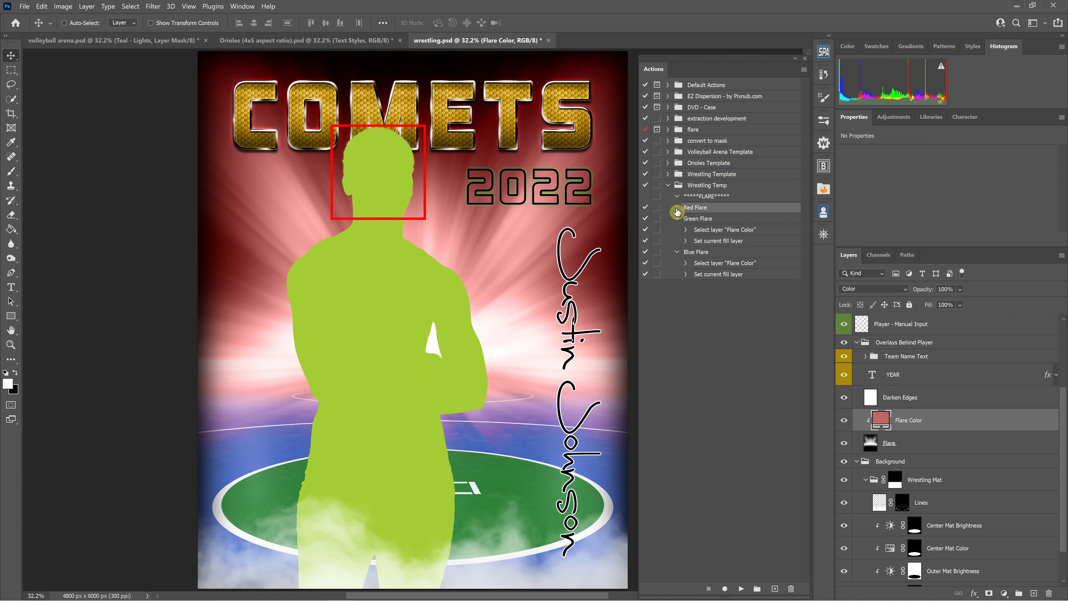
{"action": "left_click", "coordinate": [677, 208]}
{"action": "left_click", "coordinate": [705, 241]}
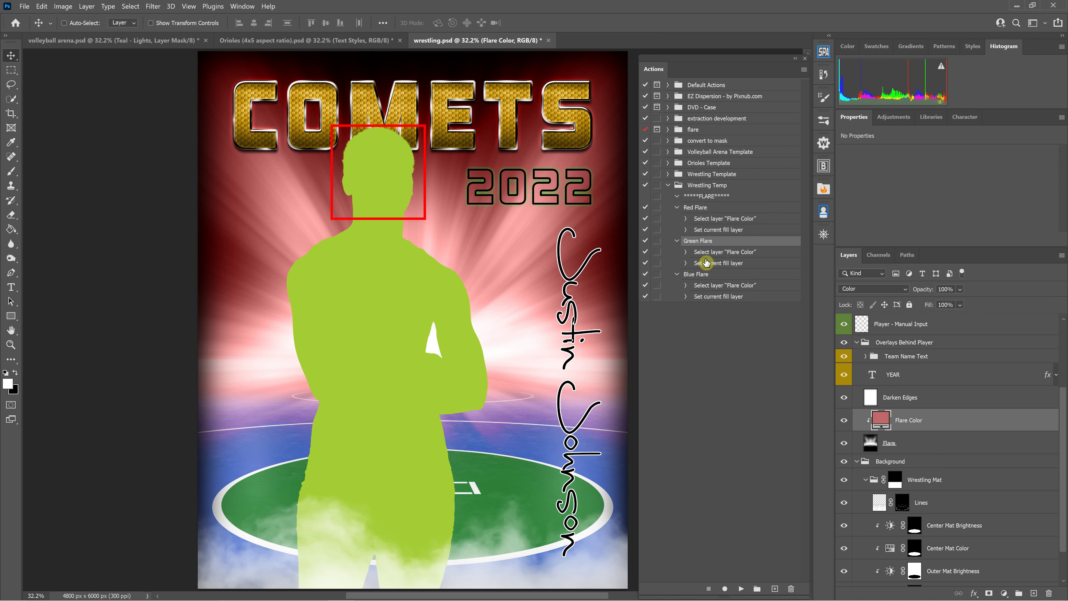
{"action": "left_click", "coordinate": [717, 264]}
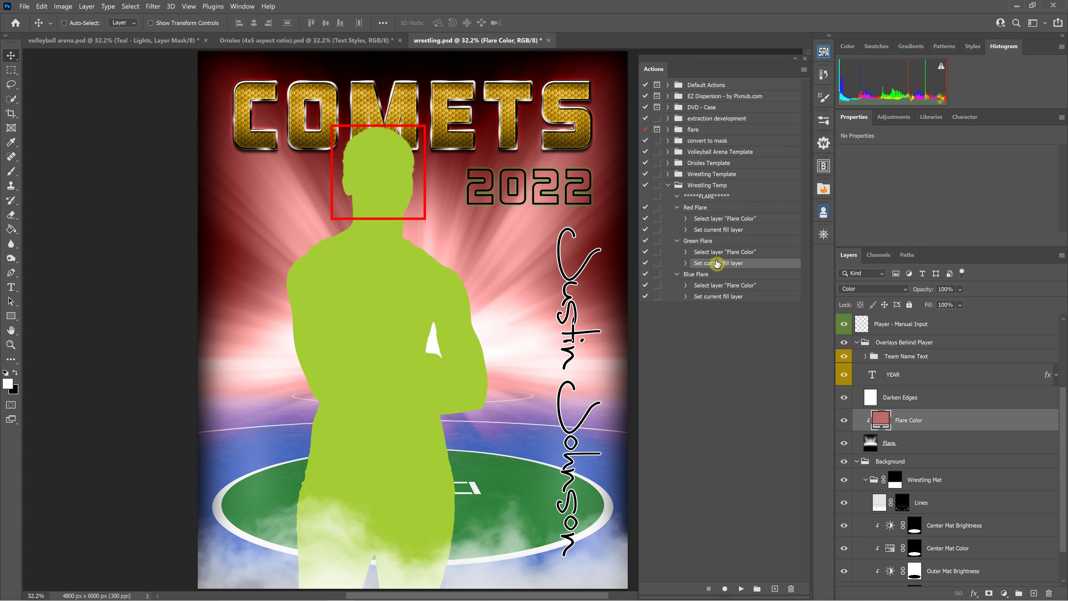
{"action": "left_click", "coordinate": [721, 298]}
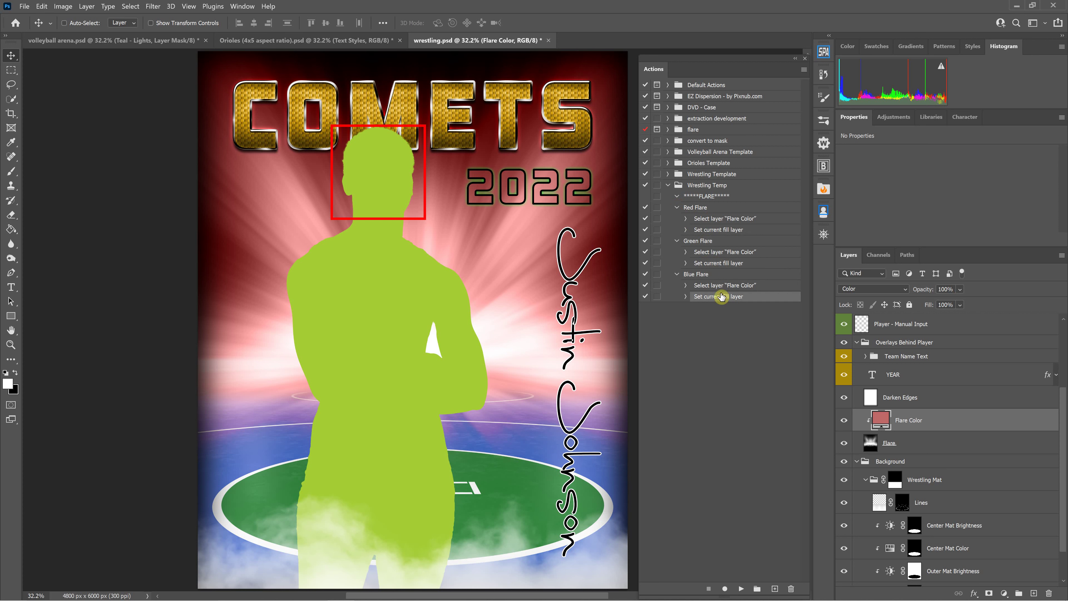
{"action": "left_click", "coordinate": [722, 264]}
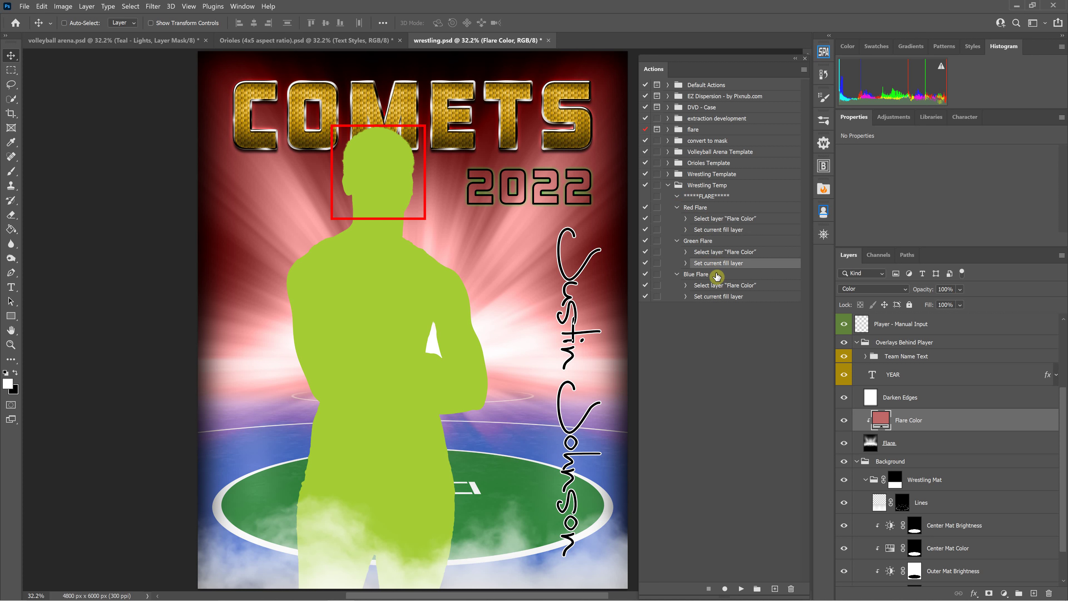
{"action": "left_click", "coordinate": [717, 298]}
- Select the Flare Color layer and re-record Green Flare's fill layer step with a hue of 130
{"action": "left_click", "coordinate": [879, 399]}
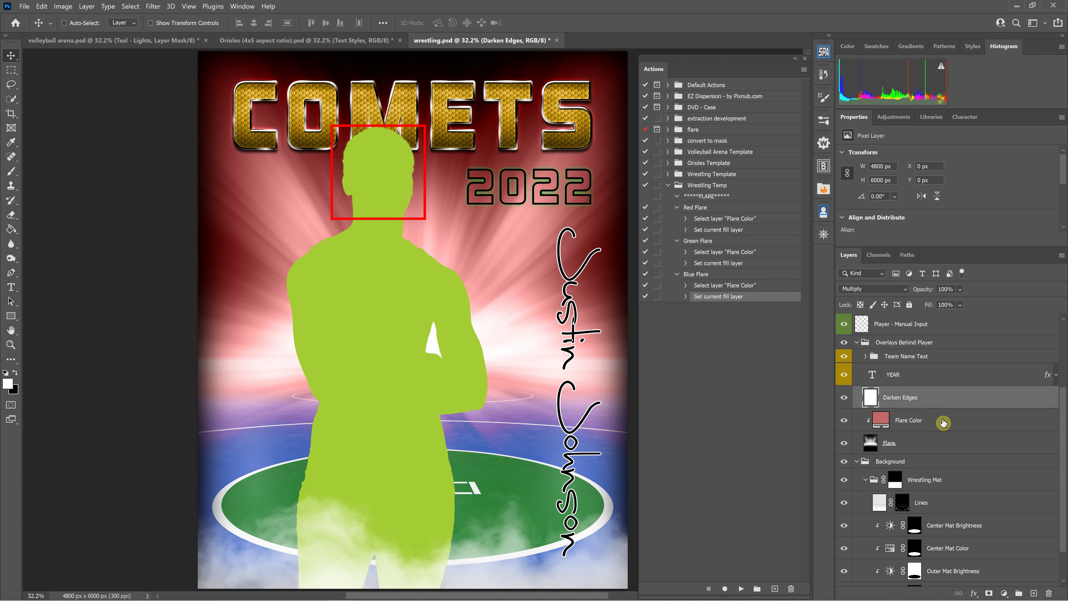
{"action": "left_click", "coordinate": [911, 420]}
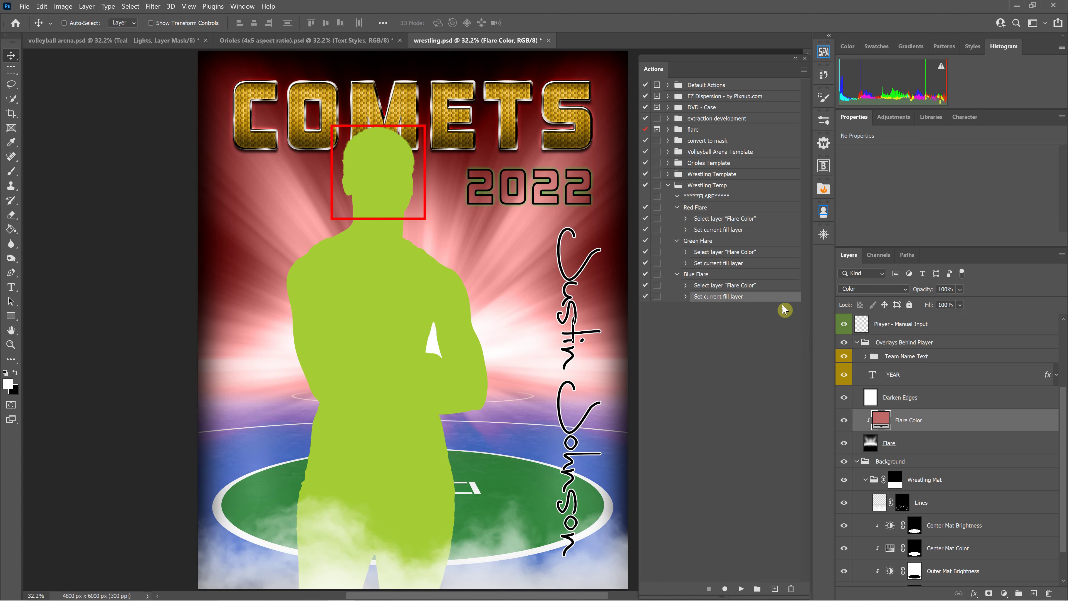
{"action": "left_click", "coordinate": [739, 267]}
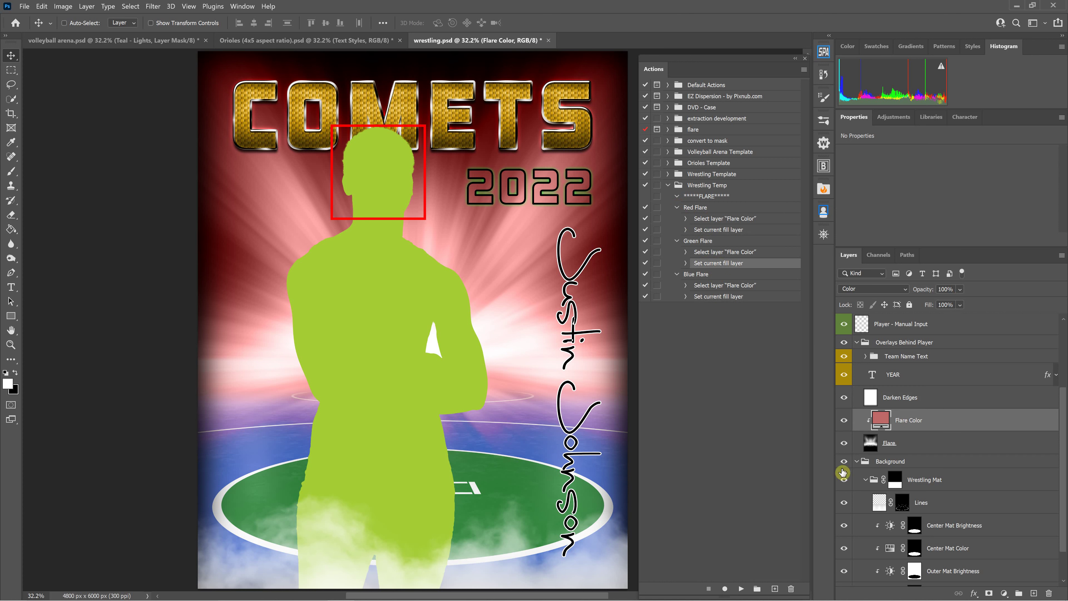
{"action": "double_click", "coordinate": [711, 263]}
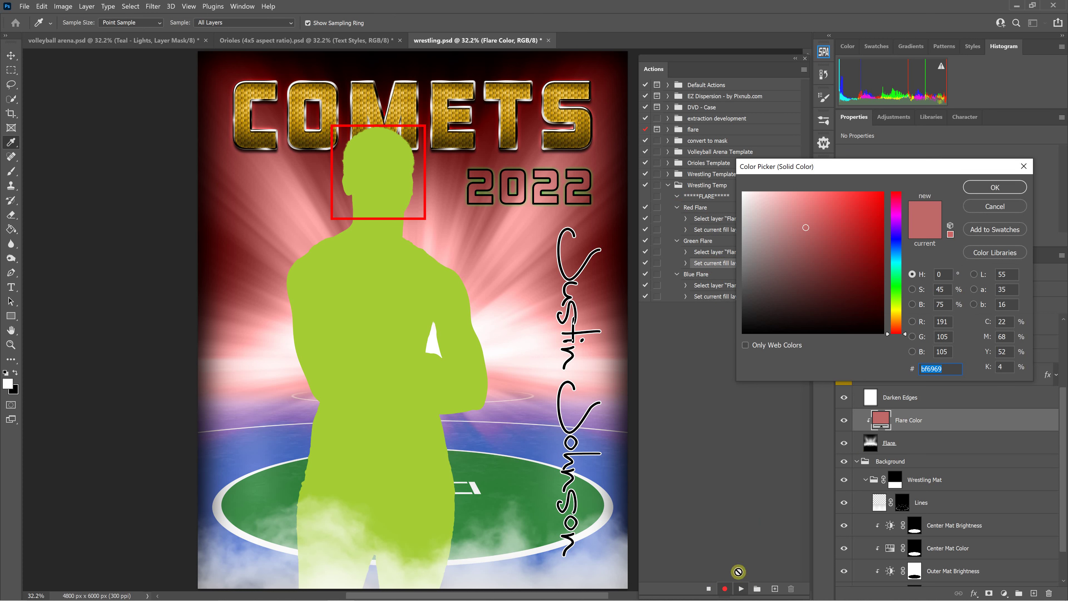
{"action": "left_click_drag", "start_coordinate": [884, 173], "coordinate": [776, 326]}
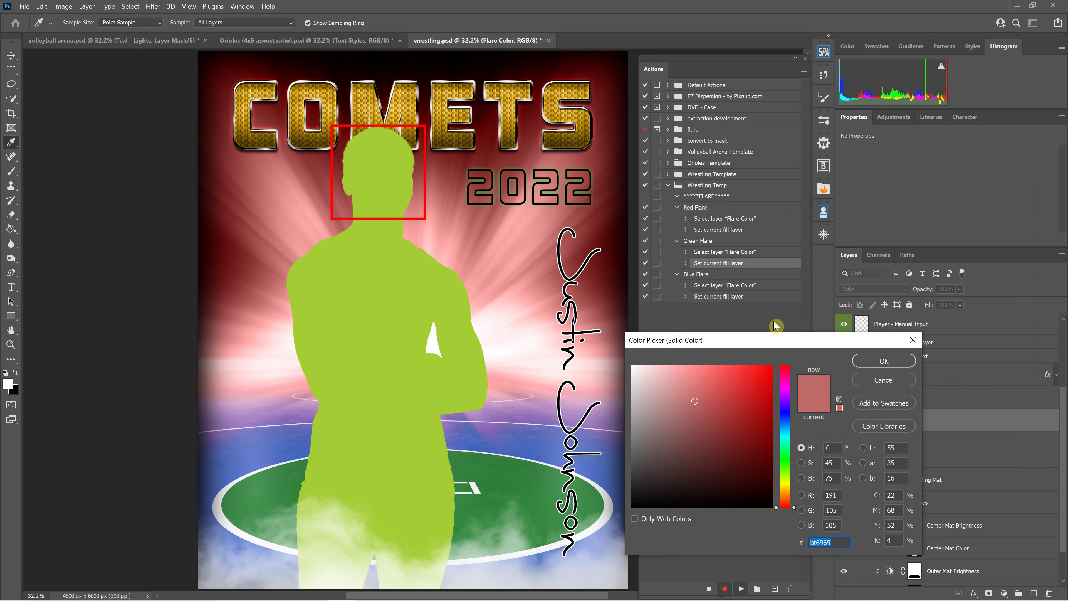
{"action": "double_click", "coordinate": [832, 426]}
{"action": "type", "text": "130"}
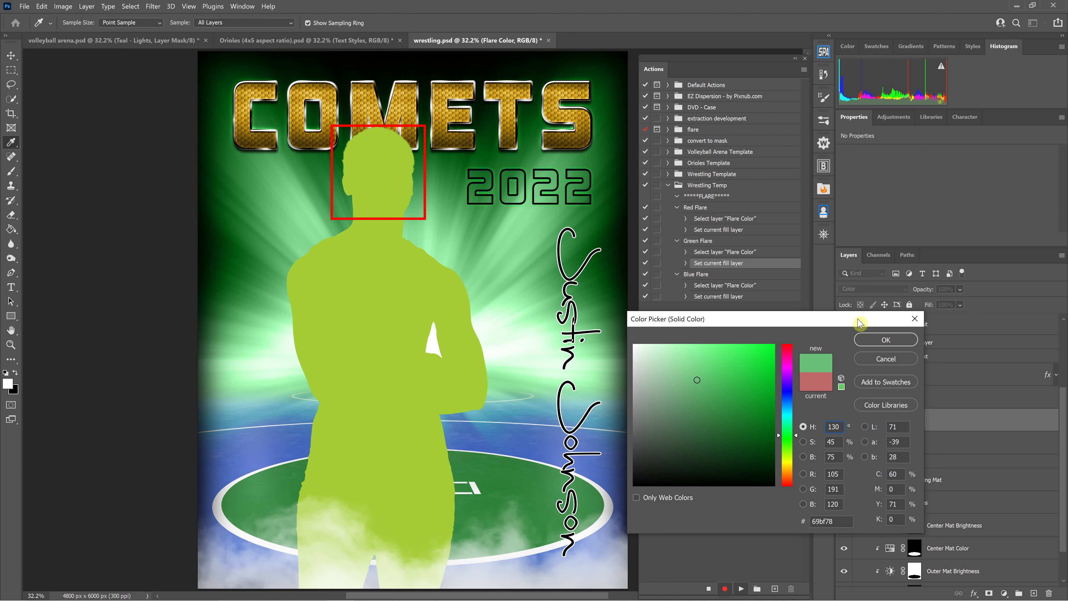
{"action": "left_click", "coordinate": [889, 339]}
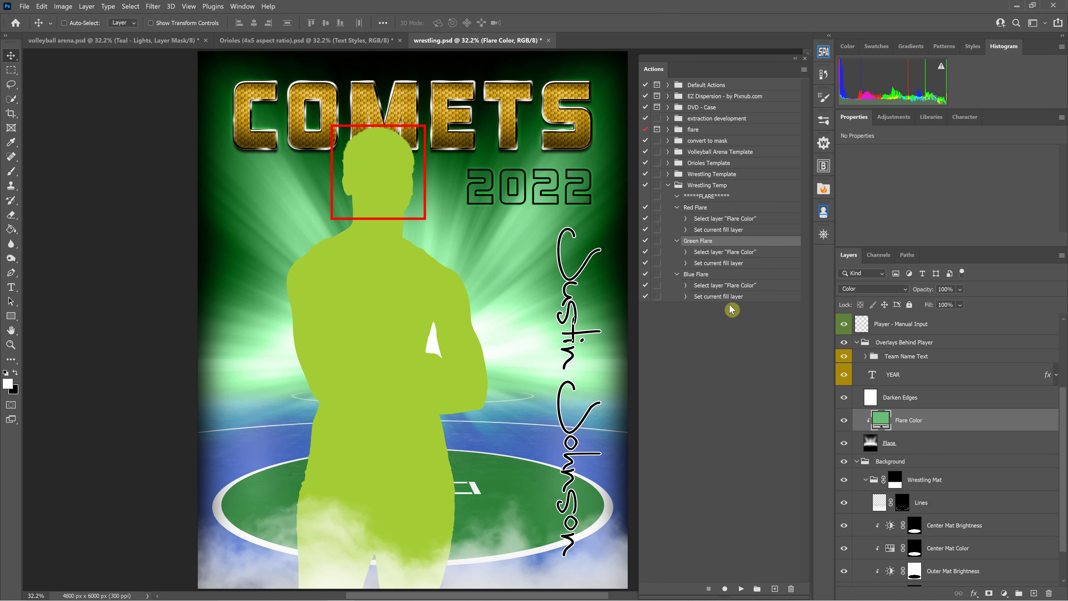
- Re-record Blue Flare's fill layer step with a hue of 220
{"action": "left_click", "coordinate": [710, 296]}
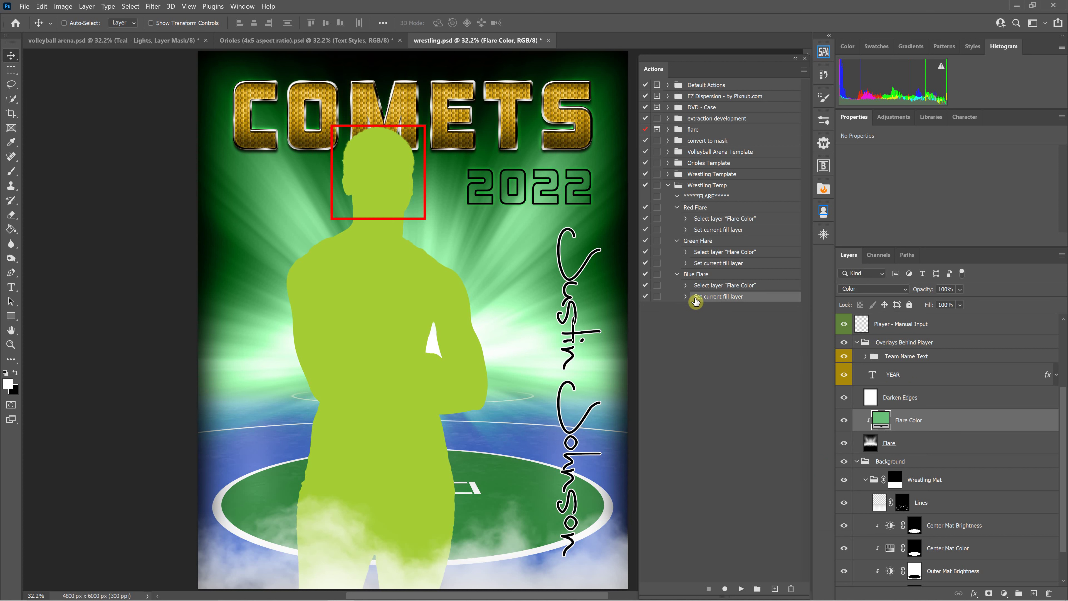
{"action": "double_click", "coordinate": [733, 296]}
{"action": "left_click", "coordinate": [835, 426]}
{"action": "left_click", "coordinate": [759, 393]}
{"action": "type", "text": "2"}
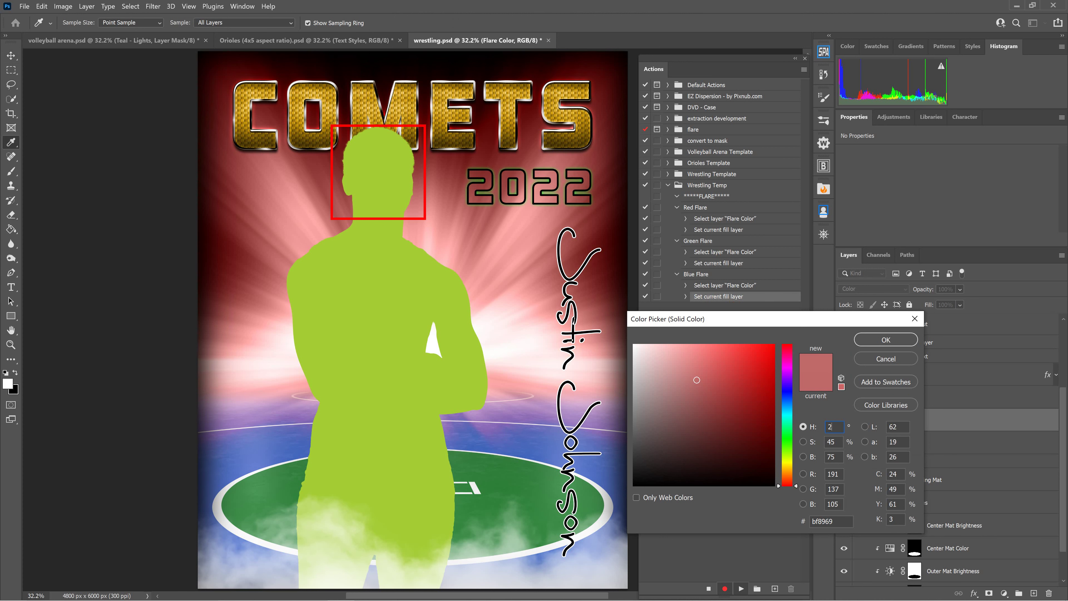
{"action": "type", "text": "20"}
{"action": "left_click", "coordinate": [885, 342]}
- Test the Red Flare, Green Flare and Blue Flare actions in turn, starting from the Darken Edges layer
{"action": "left_click", "coordinate": [843, 377]}
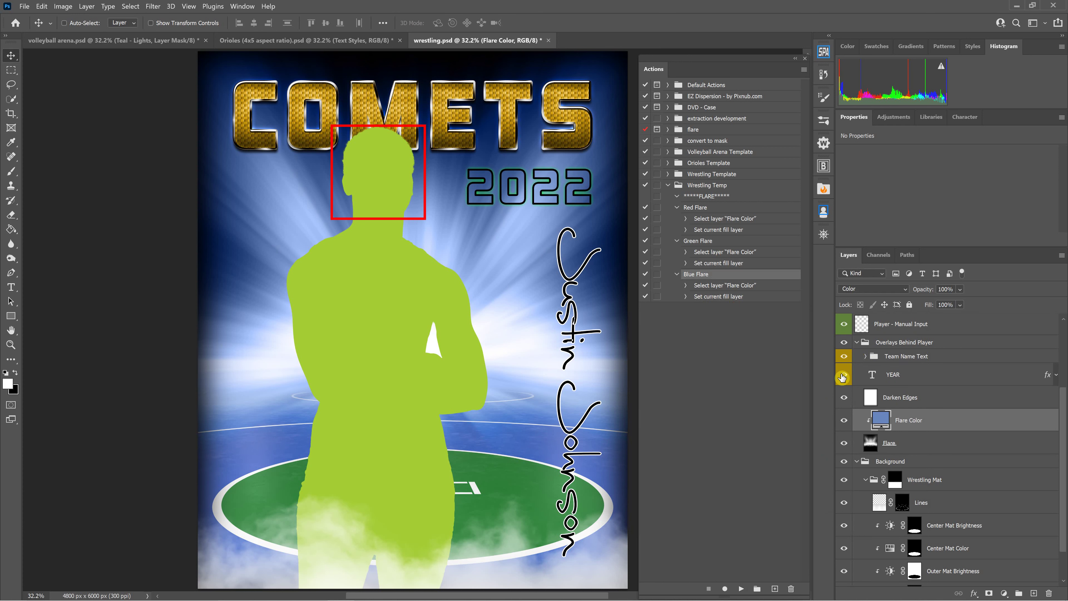
{"action": "left_click", "coordinate": [896, 401]}
{"action": "left_click", "coordinate": [699, 208]}
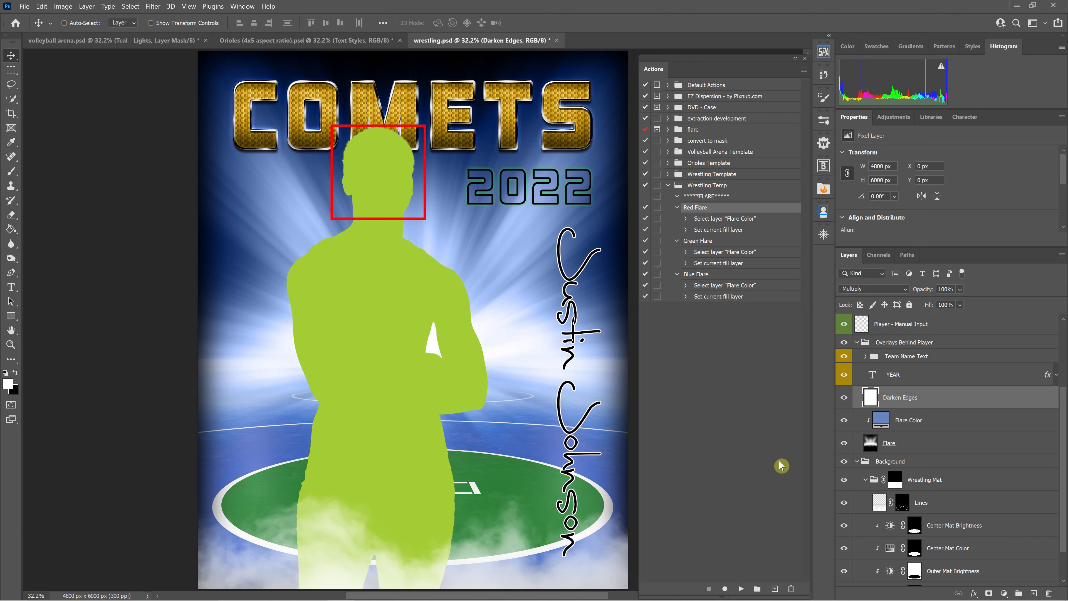
{"action": "left_click", "coordinate": [742, 589]}
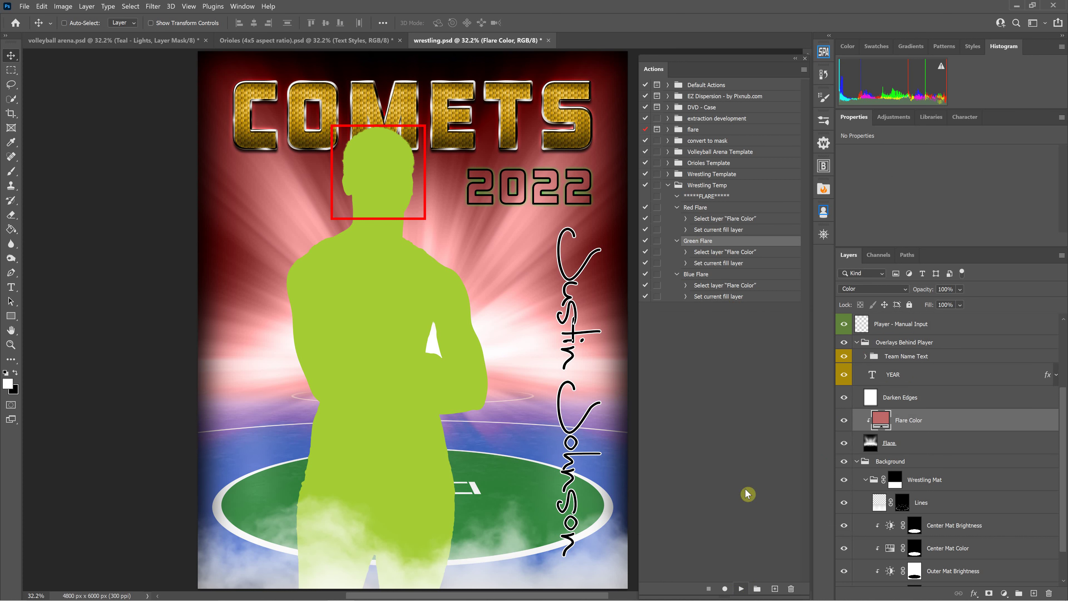
{"action": "left_click", "coordinate": [901, 398]}
{"action": "left_click", "coordinate": [742, 589]}
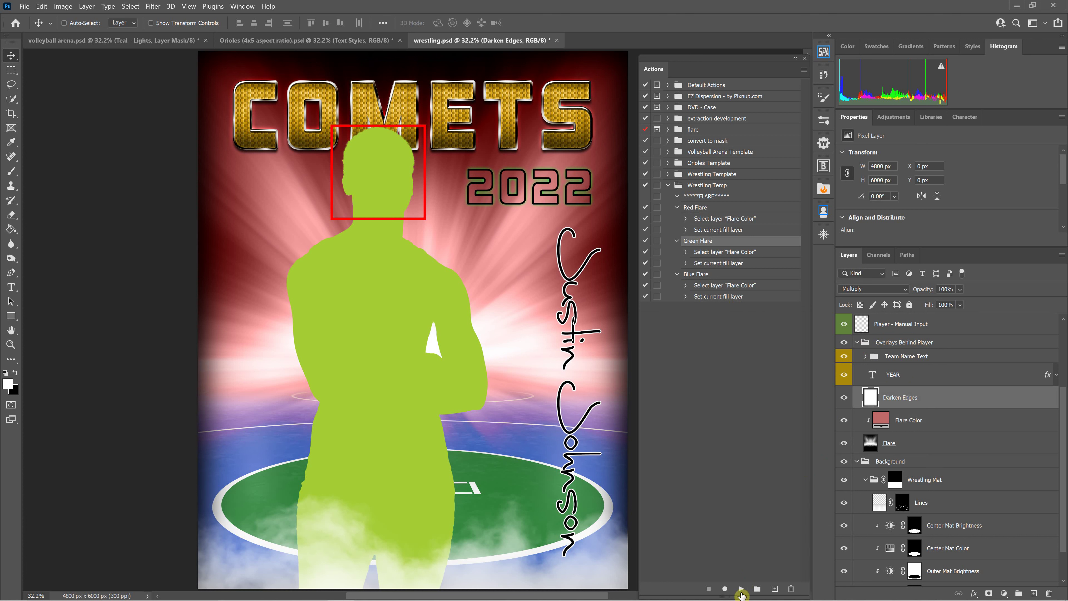
{"action": "left_click", "coordinate": [707, 276]}
{"action": "left_click", "coordinate": [742, 584]}
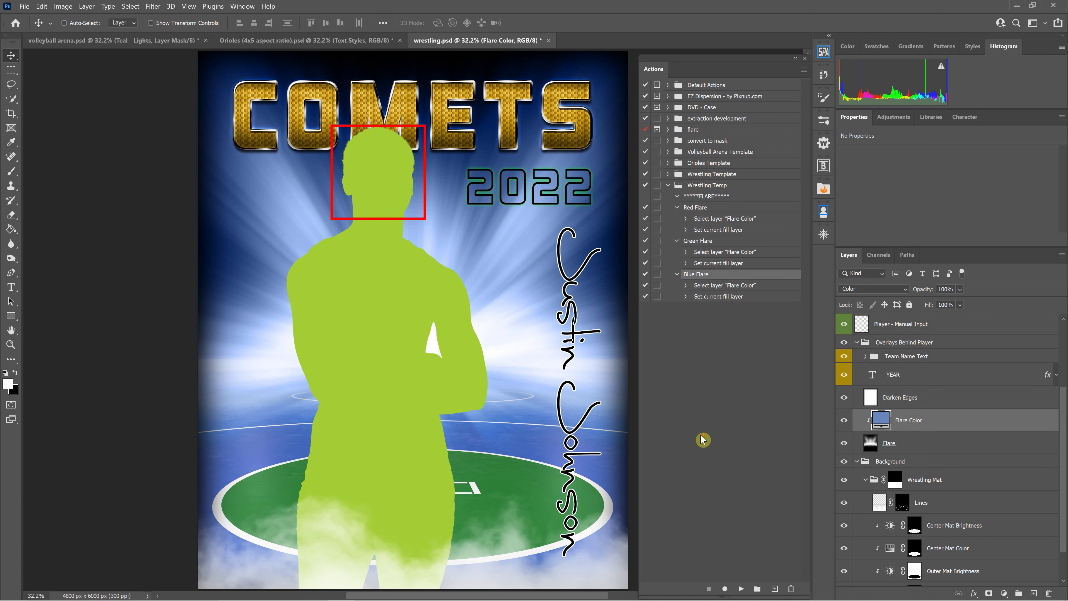
- Collapse the steps of the three flare actions in the Wrestling Temp set
{"action": "left_click", "coordinate": [677, 208]}
{"action": "left_click", "coordinate": [679, 219]}
{"action": "left_click", "coordinate": [677, 229]}
- Expand the finished Wrestling Template set and look through its mat, team name, year and flare actions
{"action": "left_click", "coordinate": [694, 175]}
{"action": "left_click", "coordinate": [669, 177]}
{"action": "scroll", "coordinate": [727, 284], "scroll_direction": "down", "scroll_amount": 2}
{"action": "scroll", "coordinate": [728, 285], "scroll_direction": "down", "scroll_amount": 5}
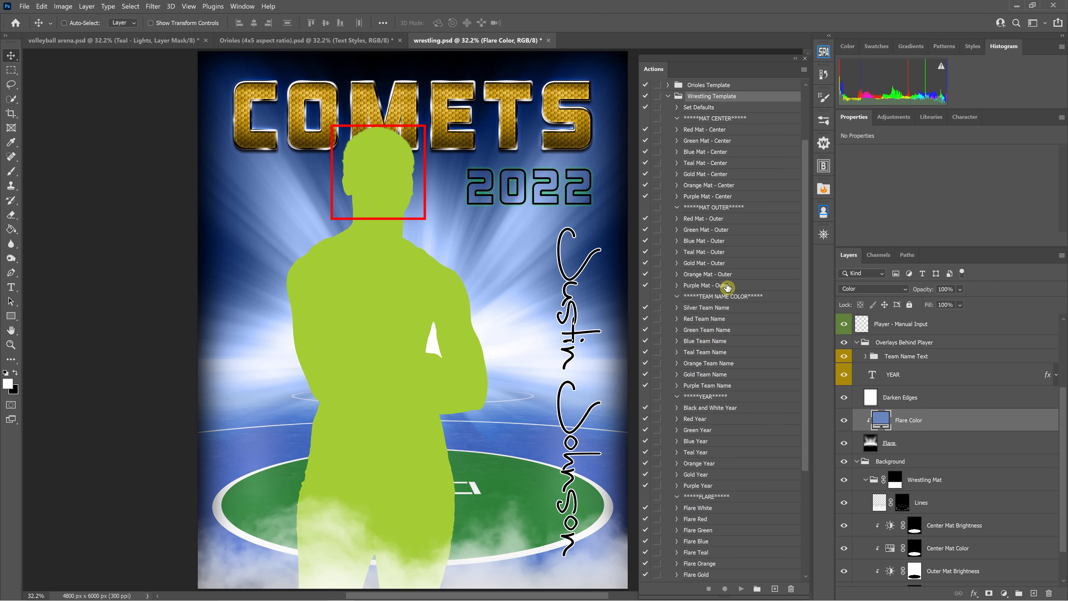
{"action": "scroll", "coordinate": [727, 323], "scroll_direction": "down", "scroll_amount": 2}
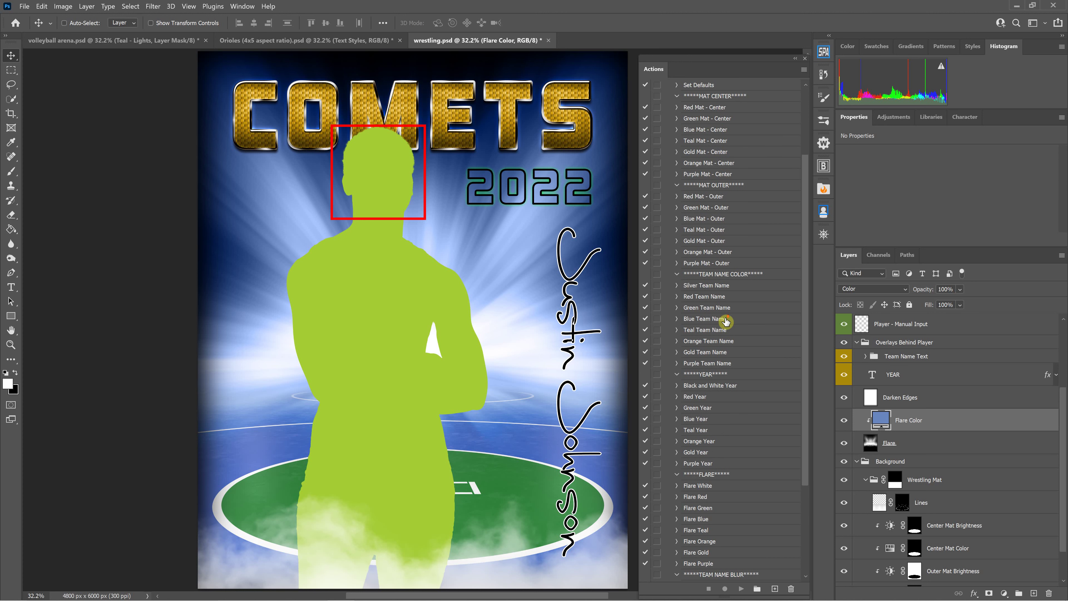
{"action": "scroll", "coordinate": [733, 334], "scroll_direction": "down", "scroll_amount": 5}
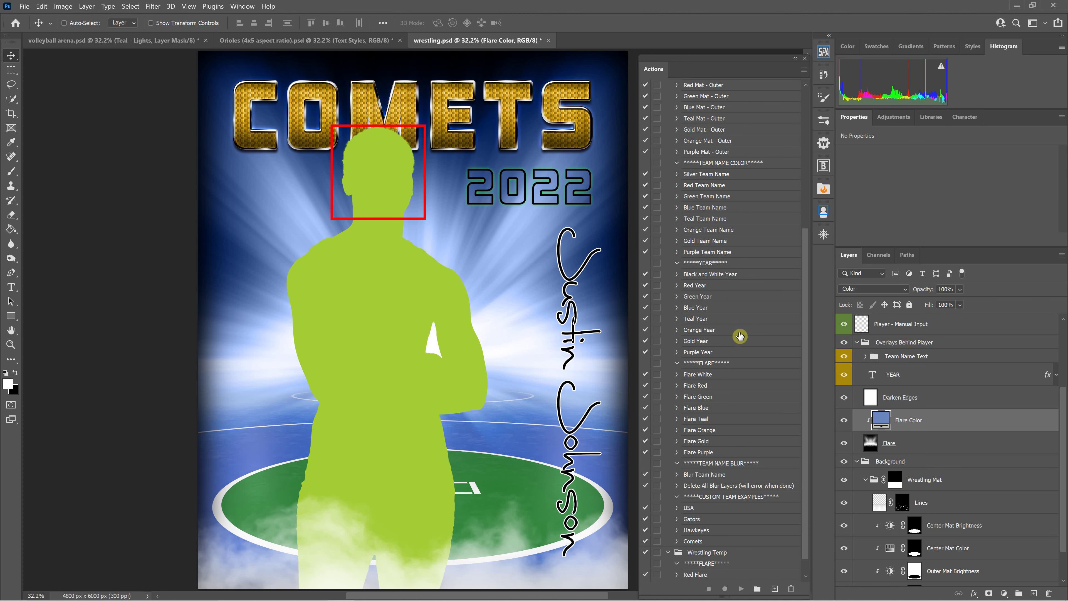
{"action": "scroll", "coordinate": [740, 341], "scroll_direction": "up", "scroll_amount": 3}
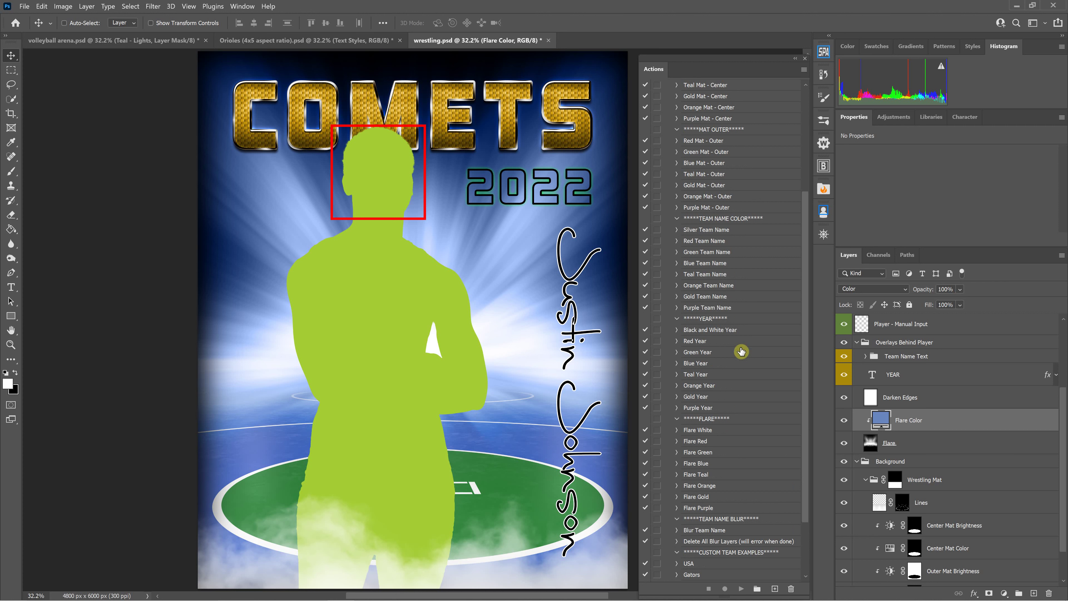
{"action": "scroll", "coordinate": [709, 441], "scroll_direction": "down", "scroll_amount": 3}
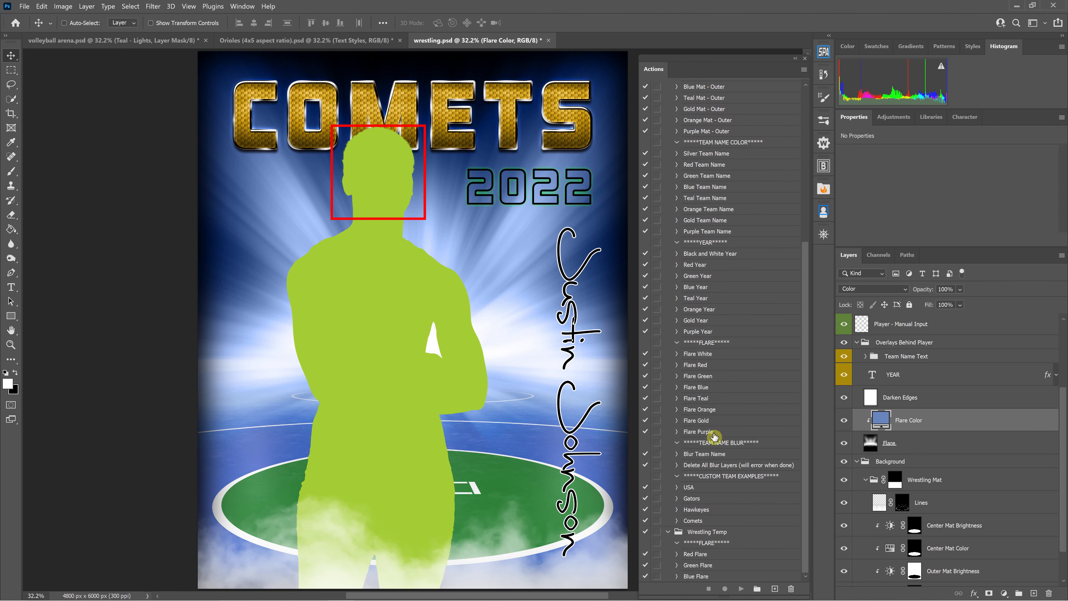
- Duplicate the Flare Purple action, rename the copy Flare Magenta, and expand its steps
{"action": "left_click", "coordinate": [715, 432]}
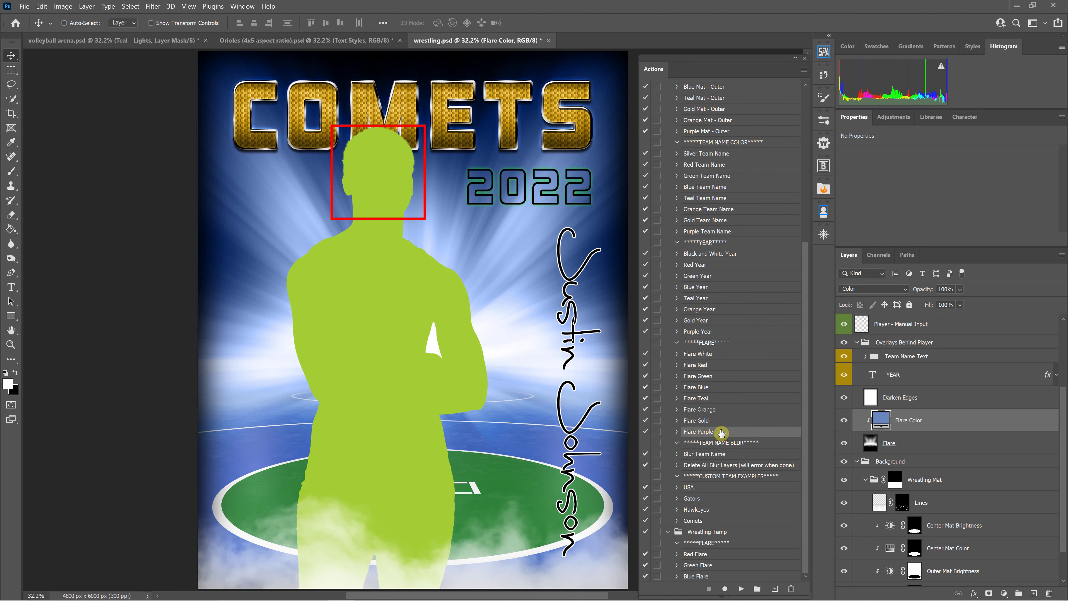
{"action": "left_click", "coordinate": [804, 69]}
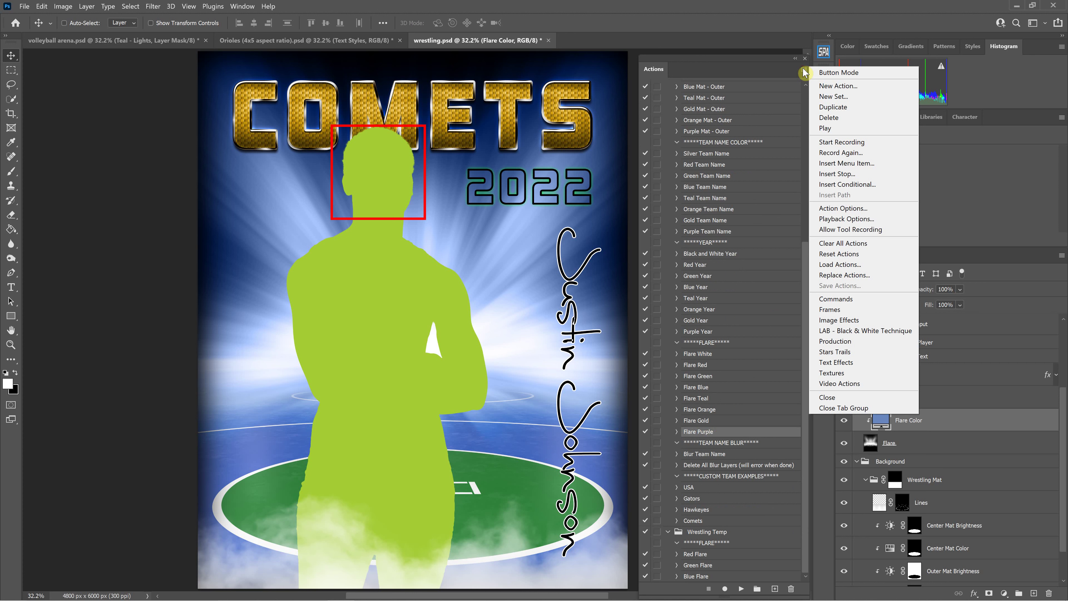
{"action": "left_click", "coordinate": [833, 107]}
{"action": "double_click", "coordinate": [717, 444]}
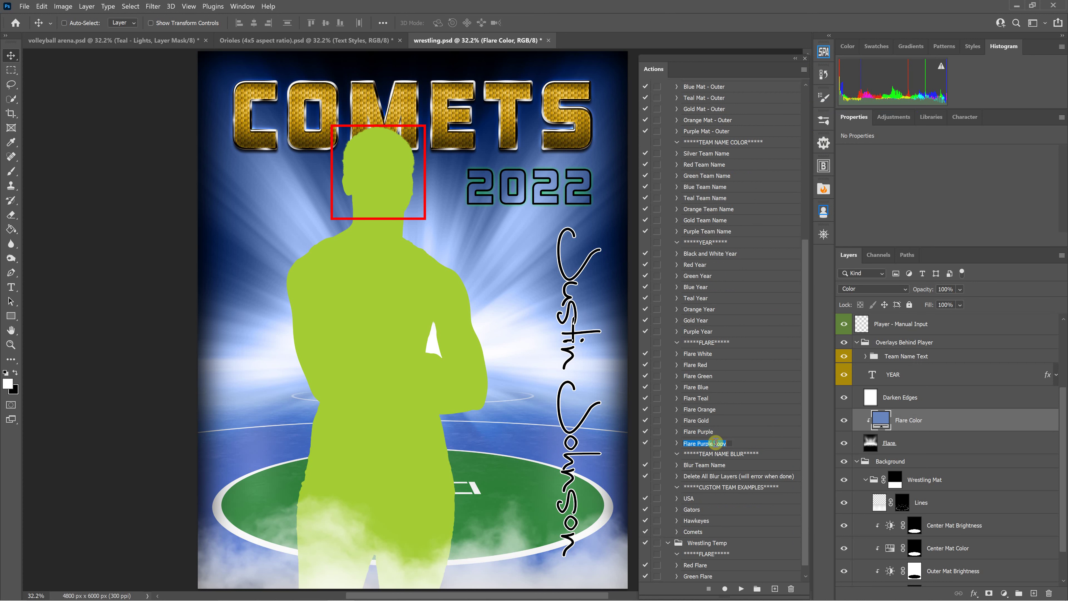
{"action": "left_click_drag", "start_coordinate": [728, 440], "coordinate": [697, 442]}
{"action": "left_click", "coordinate": [728, 433]}
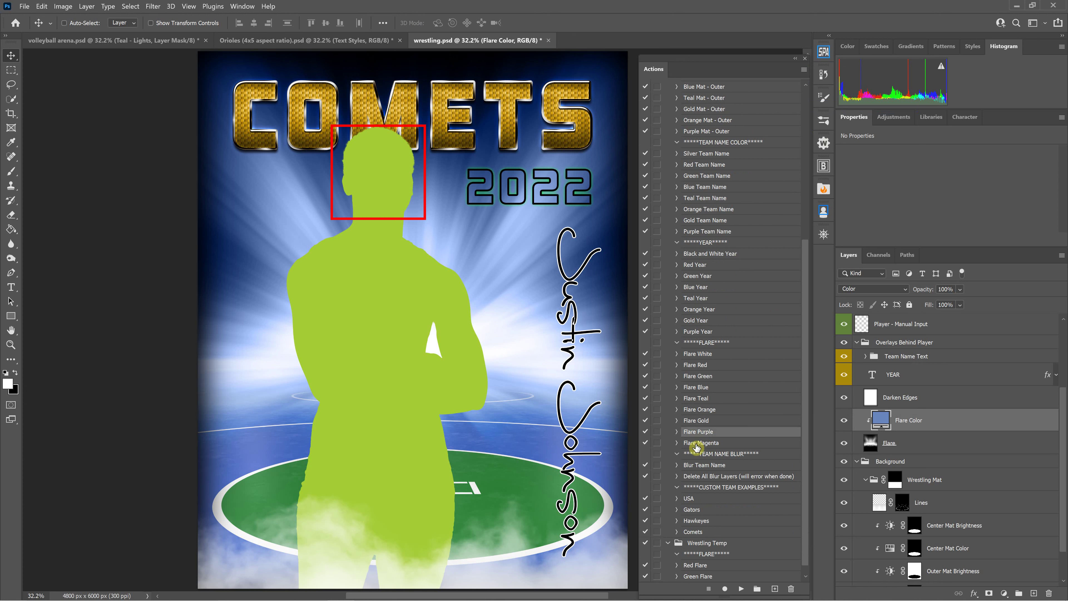
{"action": "left_click", "coordinate": [677, 443]}
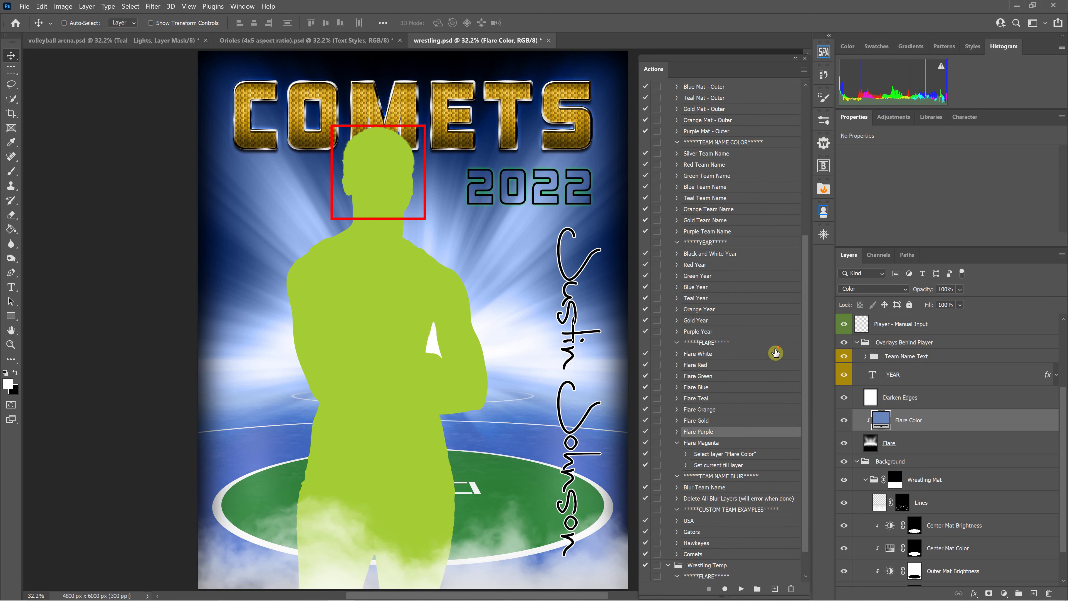
{"action": "scroll", "coordinate": [776, 353], "scroll_direction": "down", "scroll_amount": 1}
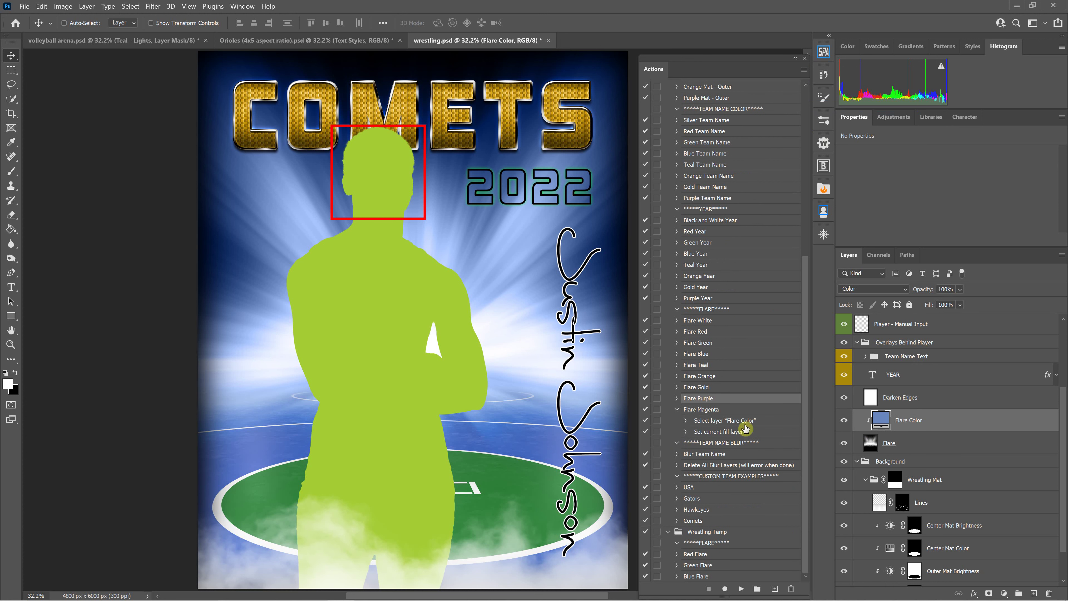
- Re-record the fill step of the Flare Magenta action with the hue set to 300
{"action": "left_click", "coordinate": [736, 433]}
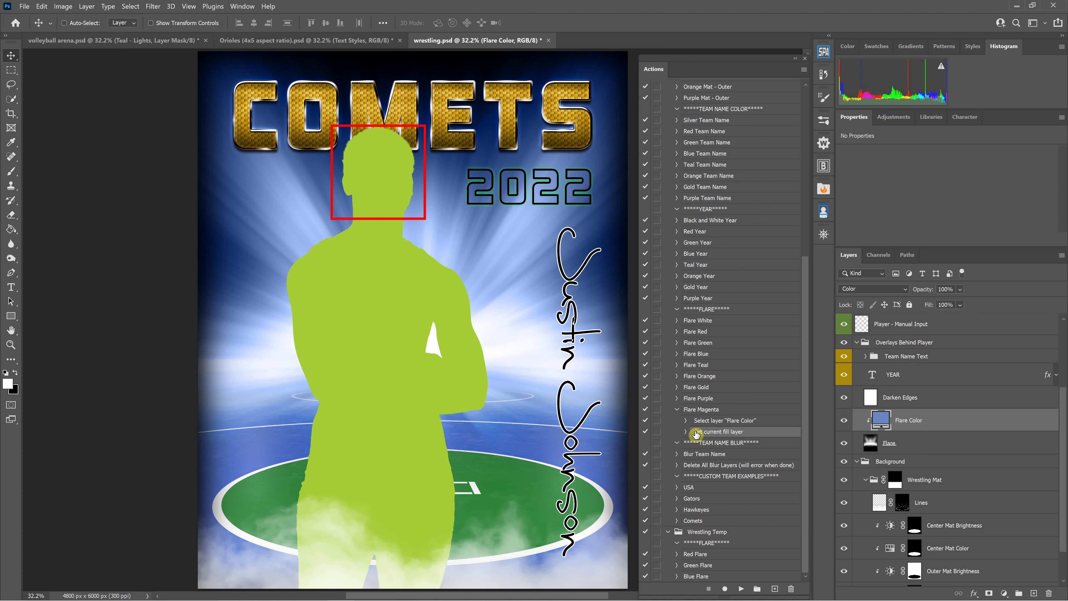
{"action": "double_click", "coordinate": [711, 433]}
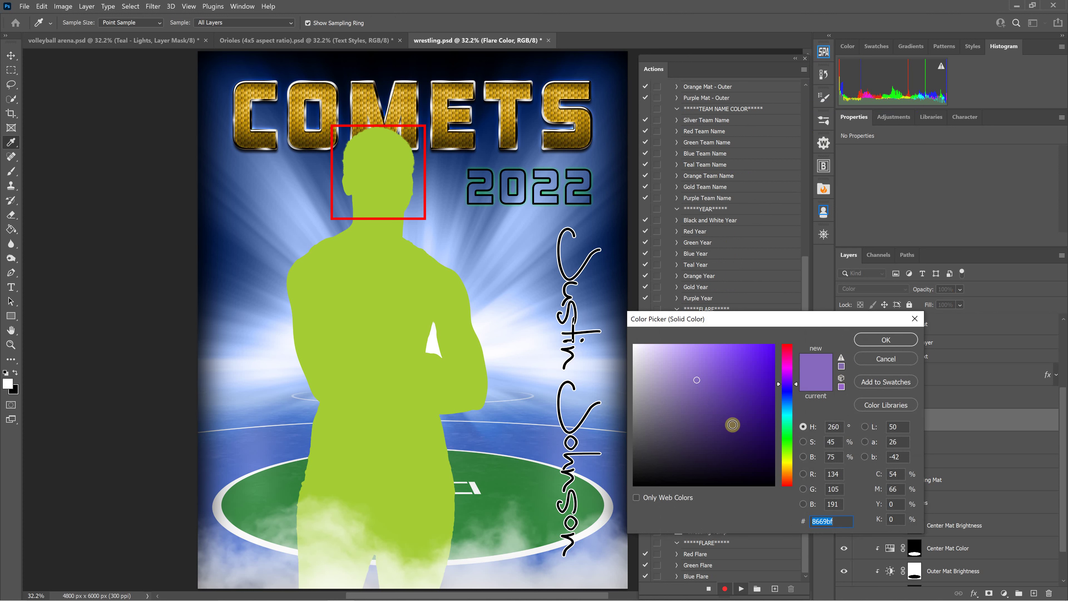
{"action": "left_click", "coordinate": [836, 426]}
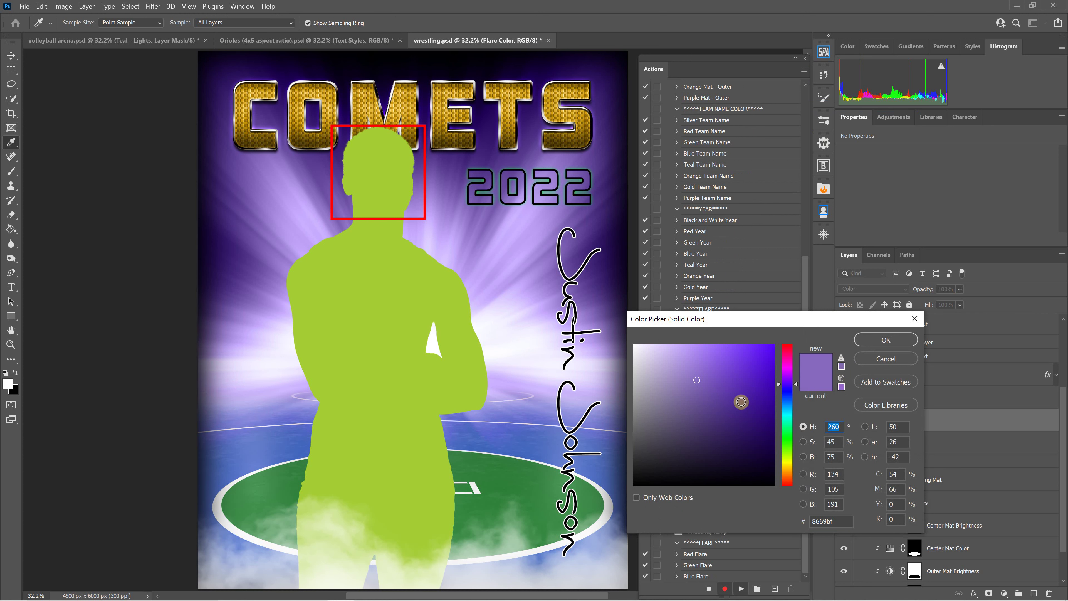
{"action": "type", "text": "300"}
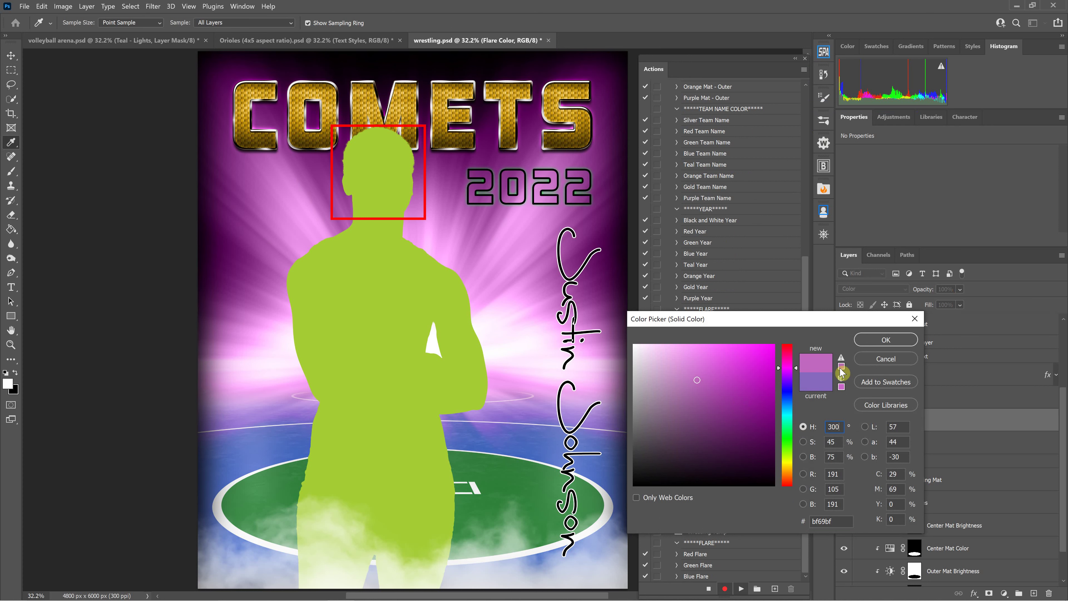
{"action": "left_click", "coordinate": [885, 340]}
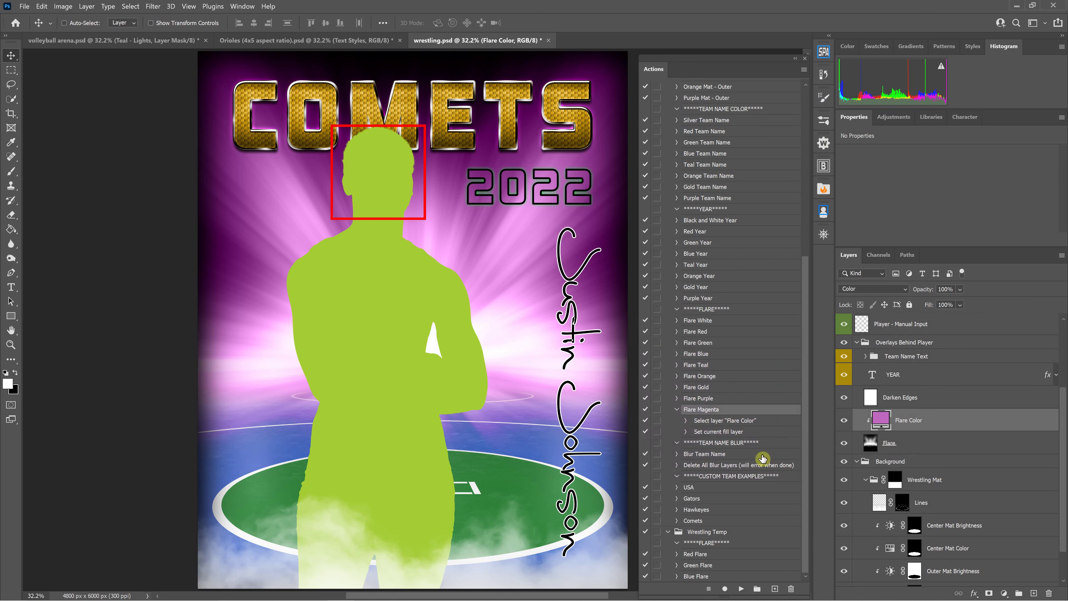
- Test the Flare Gold action and, with the Player - Manual Input layer selected, the Flare Magenta action, and collapse Flare Magenta's steps
{"action": "left_click", "coordinate": [719, 388]}
{"action": "left_click", "coordinate": [741, 588]}
{"action": "left_click", "coordinate": [705, 408]}
{"action": "left_click", "coordinate": [885, 333]}
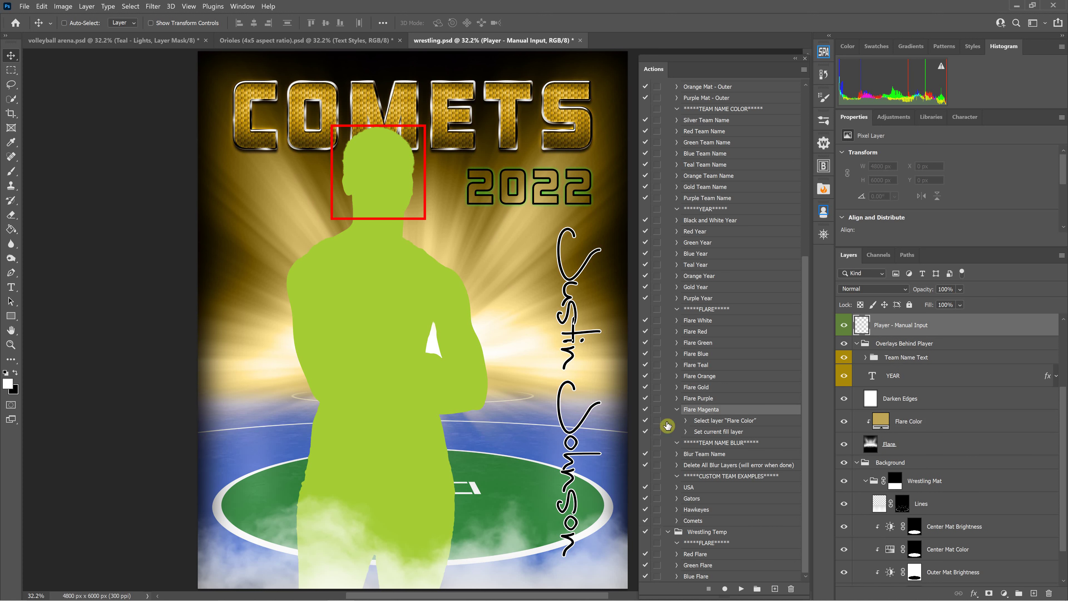
{"action": "left_click", "coordinate": [740, 588]}
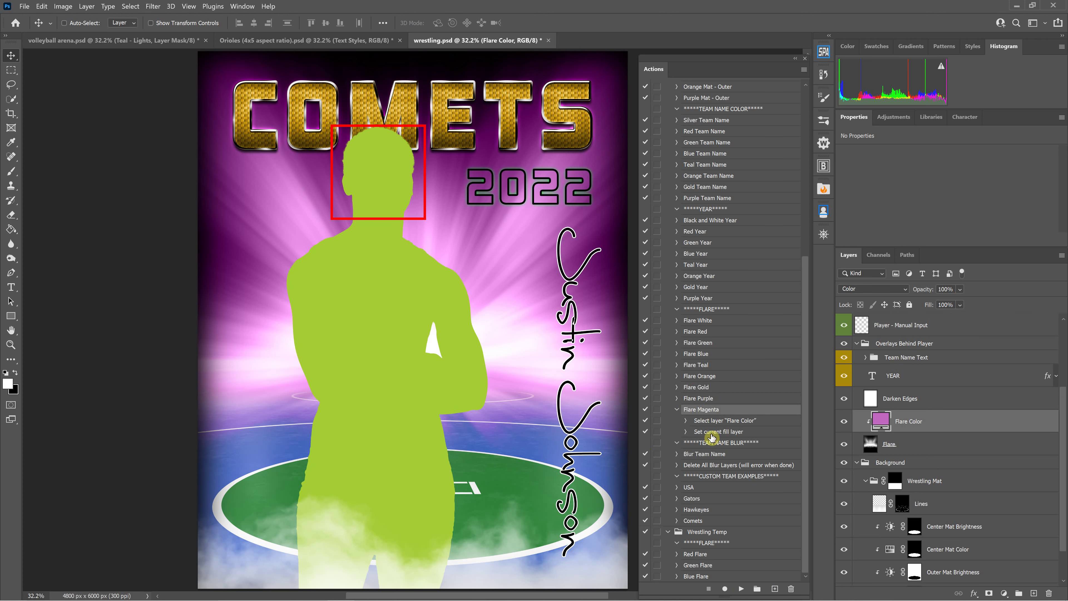
{"action": "left_click", "coordinate": [709, 398]}
{"action": "left_click", "coordinate": [674, 414]}
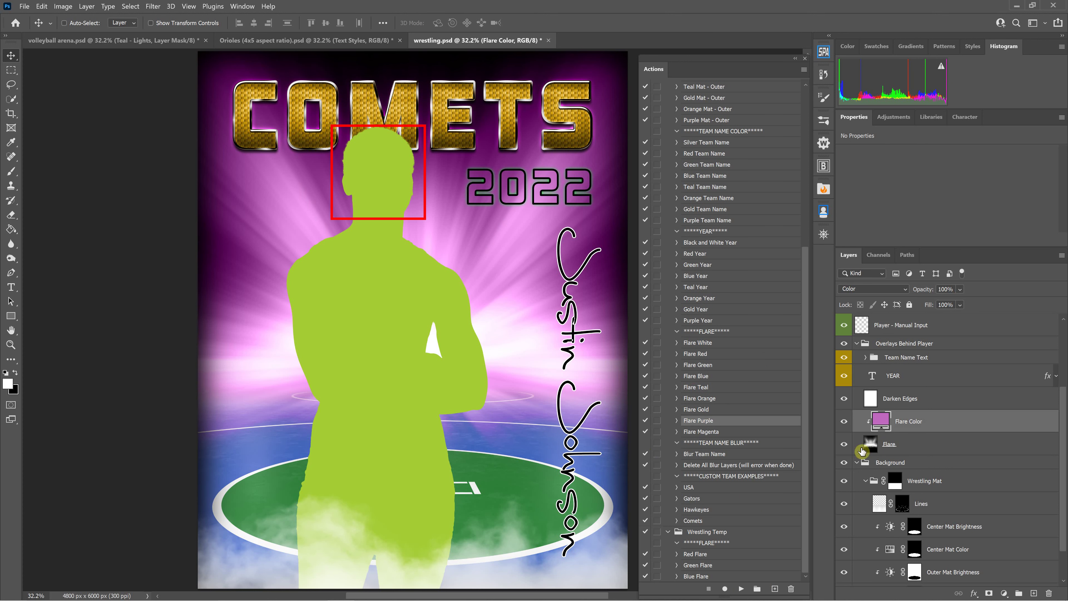
- Expand the Flare Blue action and re-record its fill step with a dark green color
{"action": "left_click", "coordinate": [745, 412]}
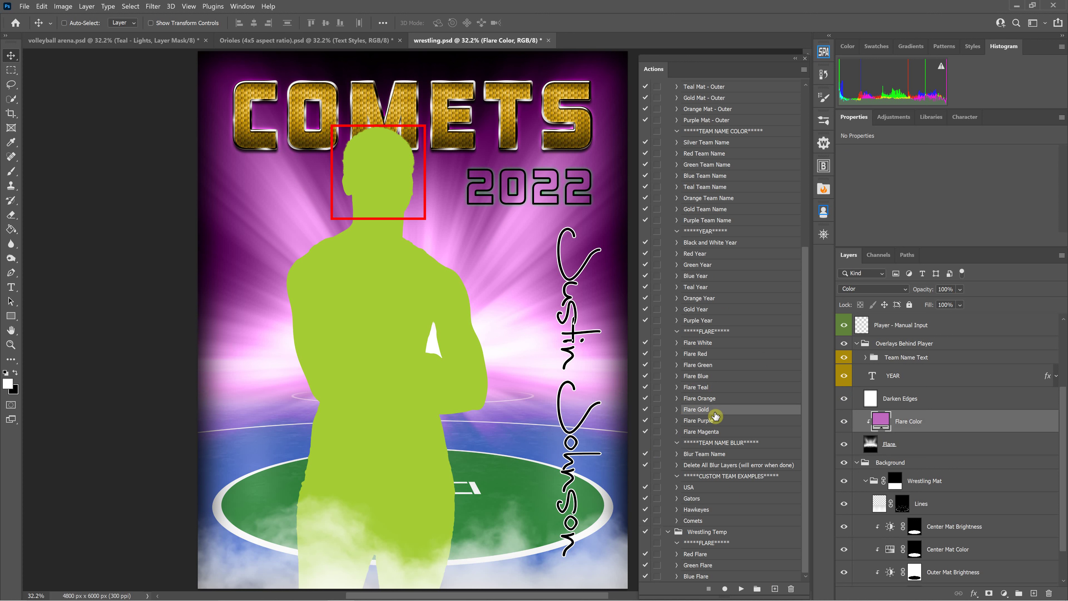
{"action": "left_click", "coordinate": [673, 376]}
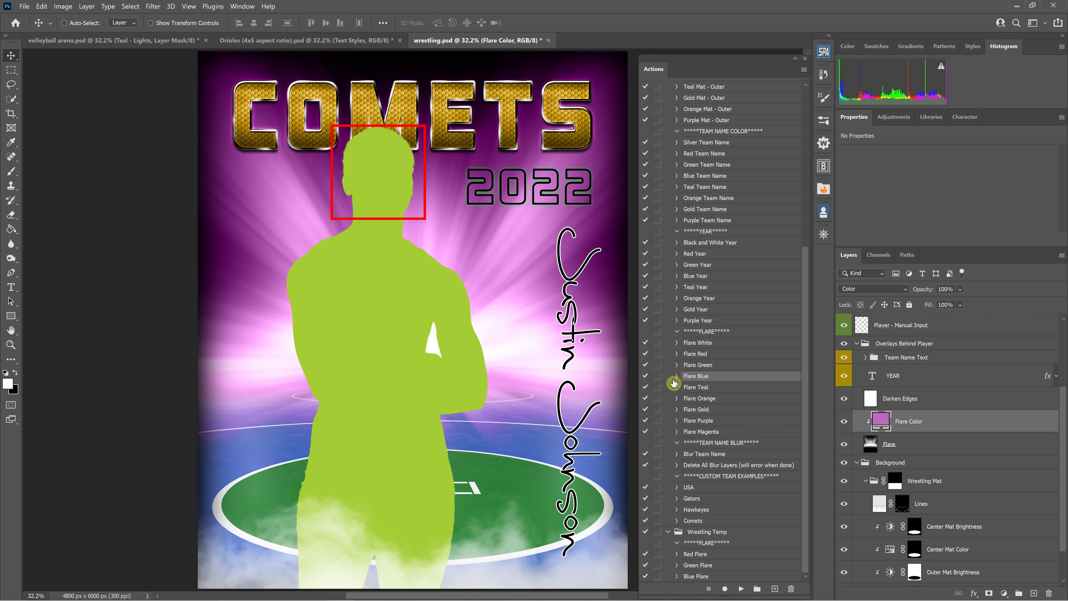
{"action": "left_click", "coordinate": [677, 377]}
{"action": "scroll", "coordinate": [712, 374], "scroll_direction": "down", "scroll_amount": 2}
{"action": "scroll", "coordinate": [712, 365], "scroll_direction": "up", "scroll_amount": 1}
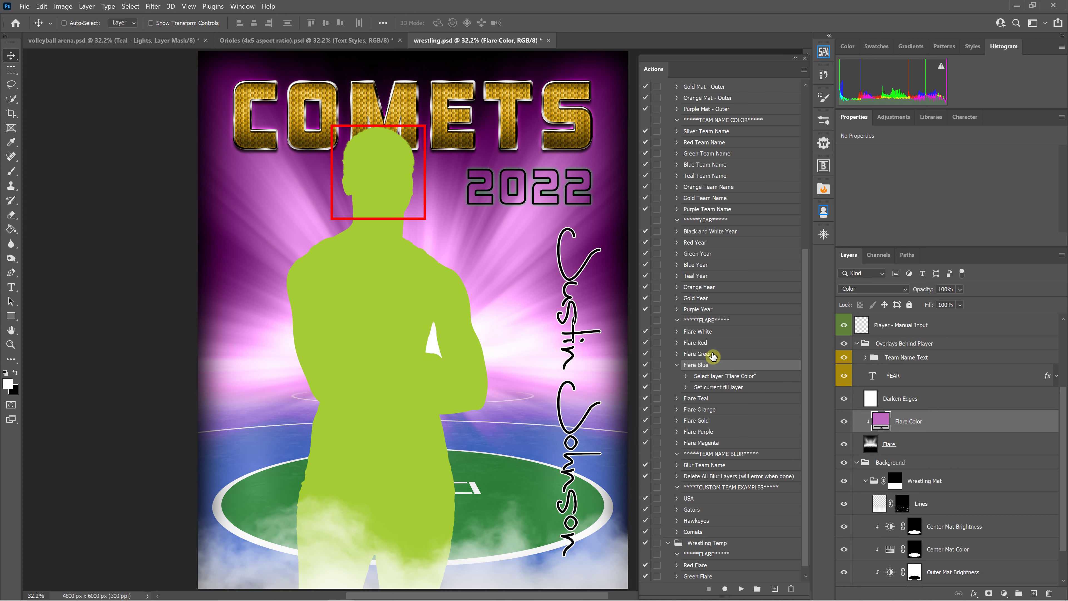
{"action": "scroll", "coordinate": [738, 339], "scroll_direction": "down", "scroll_amount": 1}
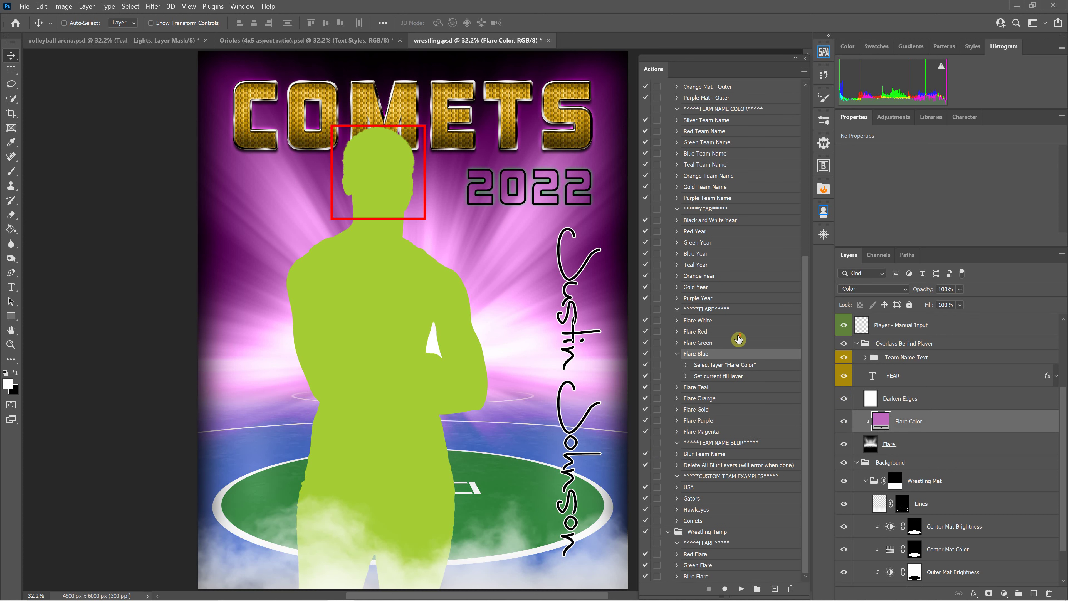
{"action": "double_click", "coordinate": [715, 379]}
{"action": "left_click_drag", "start_coordinate": [786, 400], "coordinate": [787, 445]}
{"action": "left_click", "coordinate": [885, 340]}
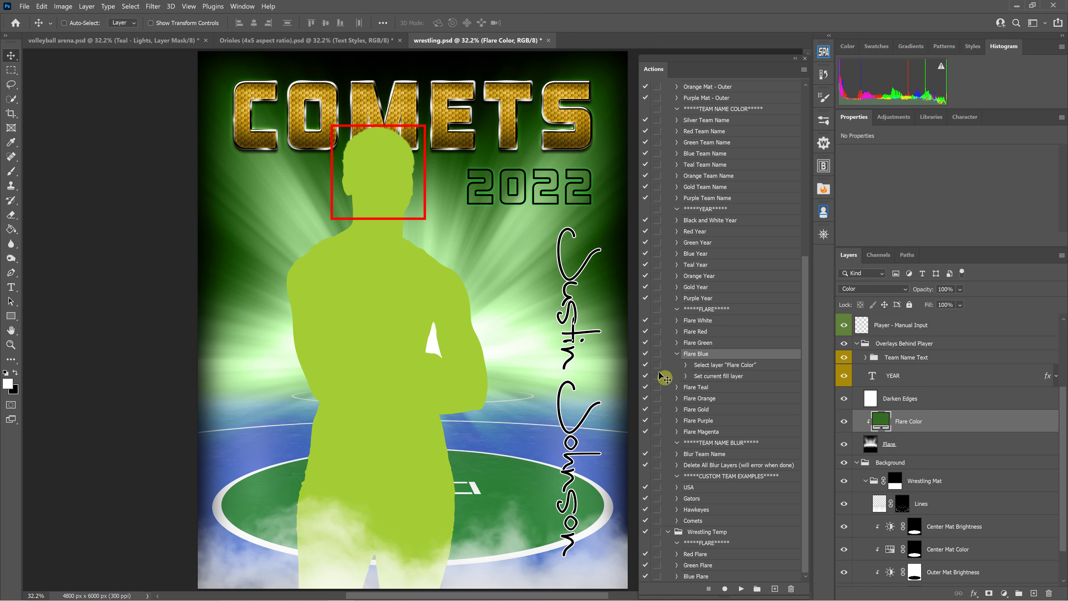
- Test the altered Flare Blue action after running Flare White
{"action": "left_click", "coordinate": [707, 343]}
{"action": "left_click", "coordinate": [694, 355]}
{"action": "left_click", "coordinate": [707, 342]}
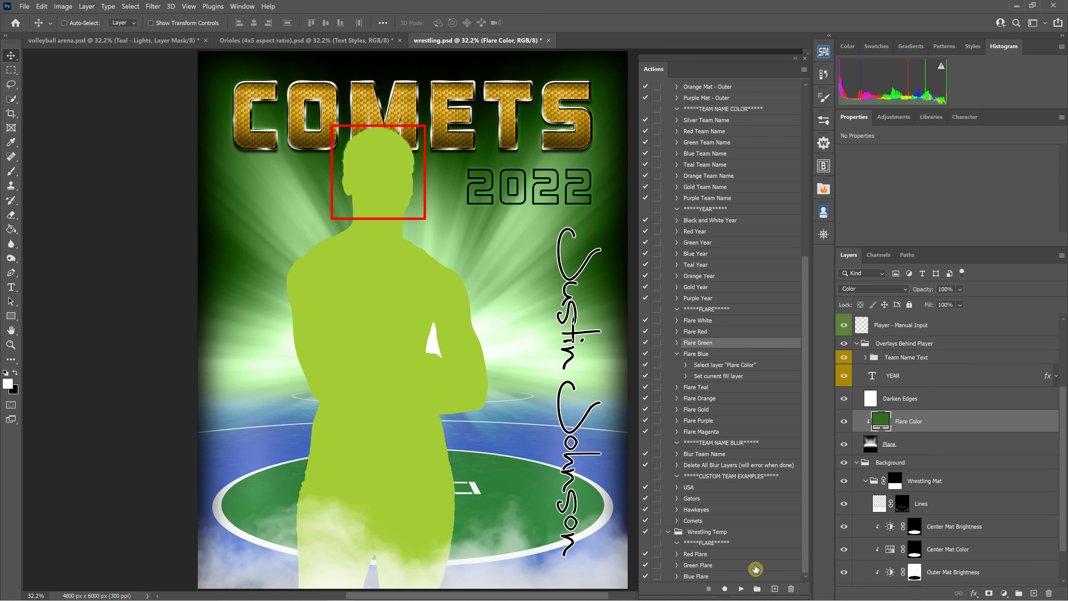
{"action": "left_click", "coordinate": [711, 323]}
{"action": "left_click", "coordinate": [742, 589]}
{"action": "left_click", "coordinate": [690, 355]}
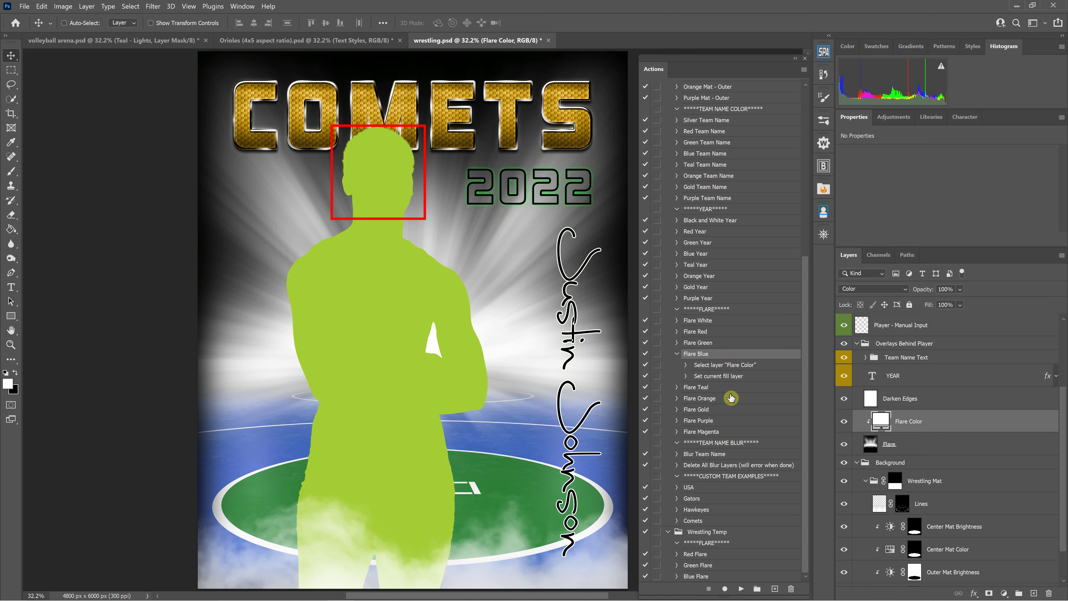
{"action": "left_click", "coordinate": [740, 589]}
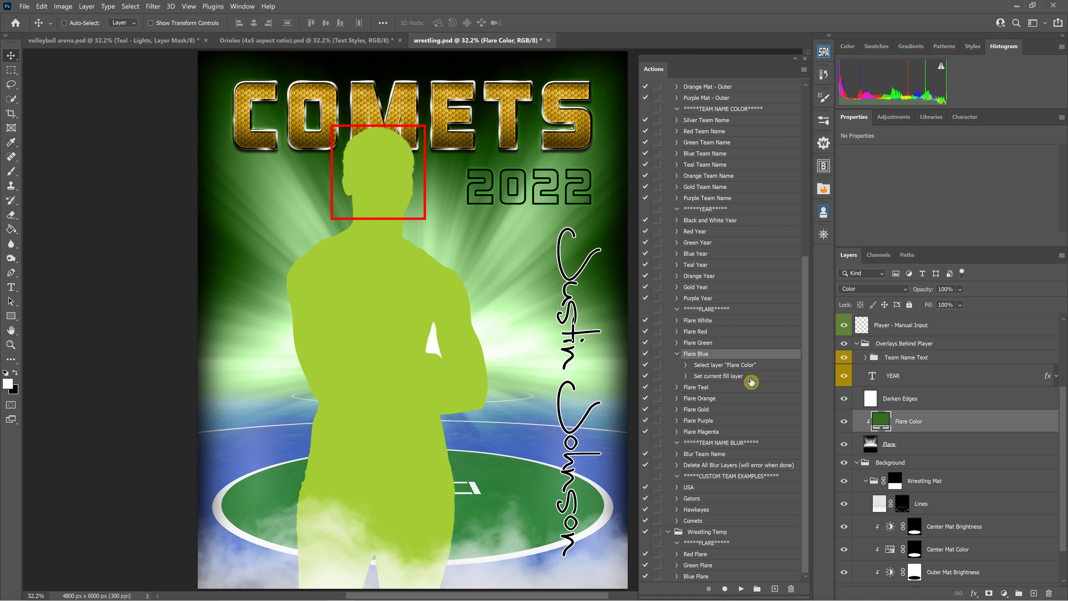
- Expand the Flare Green action and re-record its fill step with the color 801f4d
{"action": "left_click", "coordinate": [676, 344]}
{"action": "left_click", "coordinate": [716, 344]}
{"action": "left_click", "coordinate": [724, 357]}
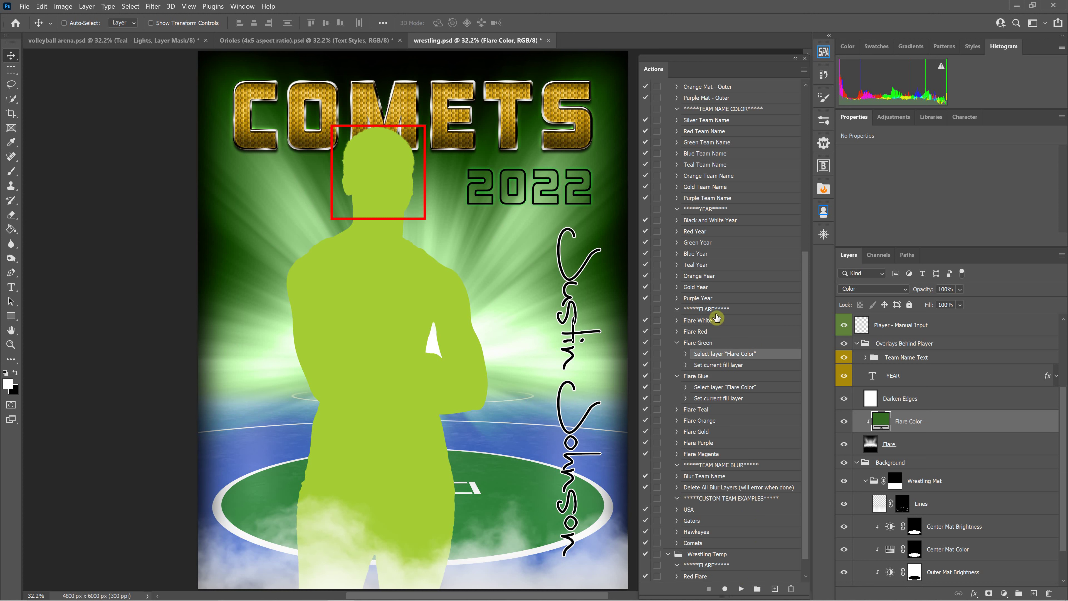
{"action": "double_click", "coordinate": [717, 367]}
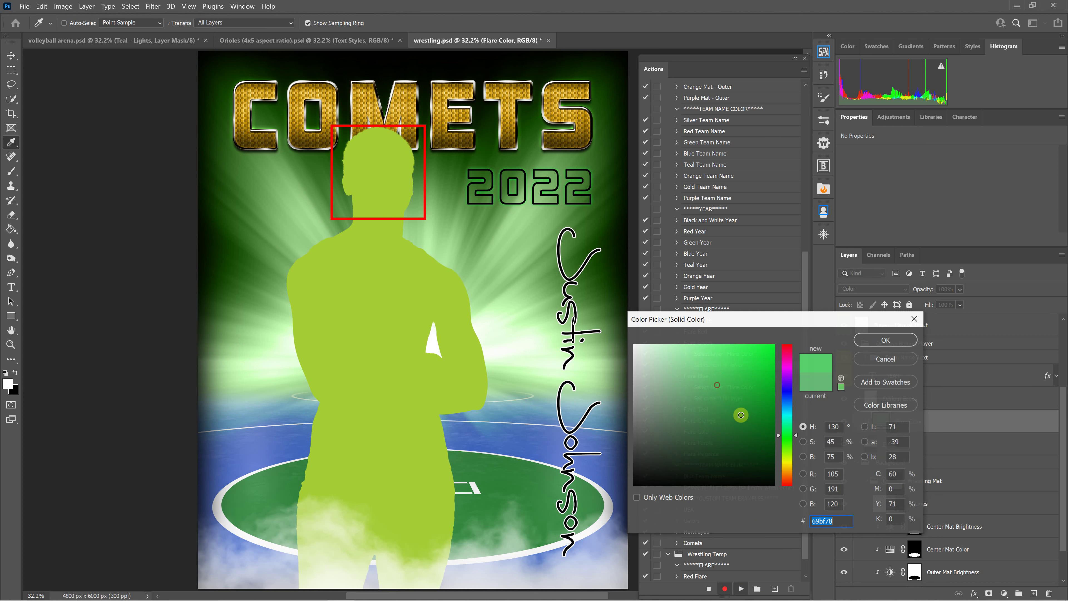
{"action": "type", "text": "80711f"}
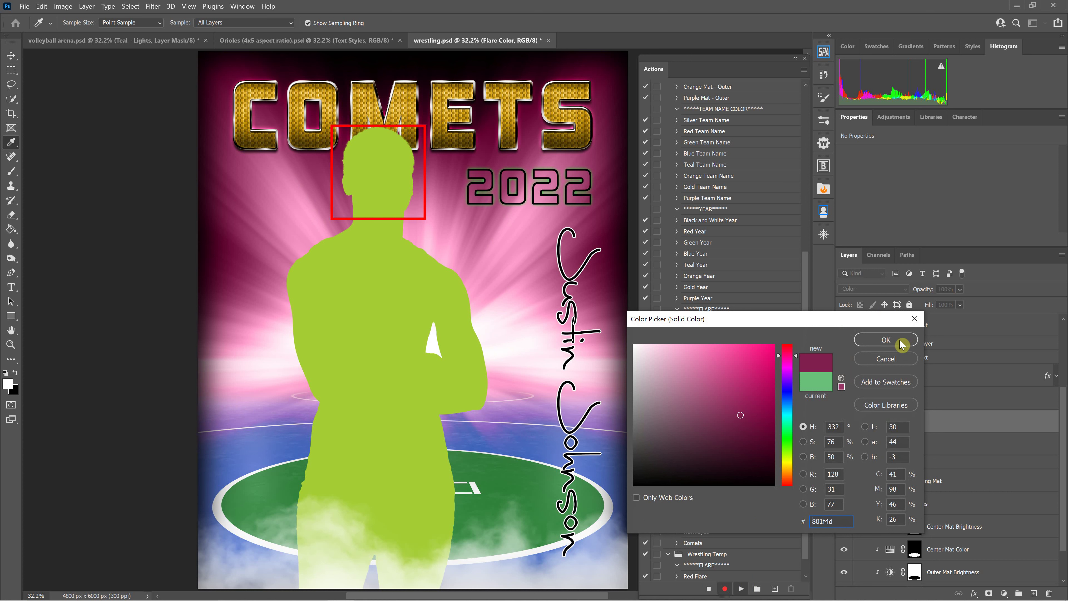
{"action": "left_click", "coordinate": [885, 340]}
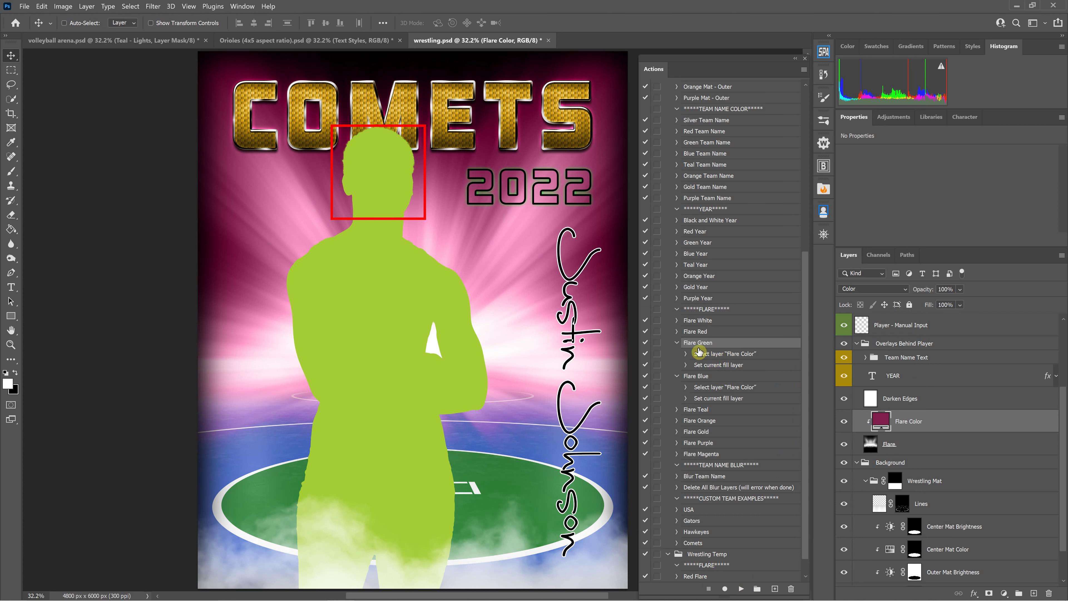
- Delete the whole Wrestling Template action set
{"action": "scroll", "coordinate": [741, 183], "scroll_direction": "up", "scroll_amount": 2}
{"action": "scroll", "coordinate": [740, 181], "scroll_direction": "up", "scroll_amount": 8}
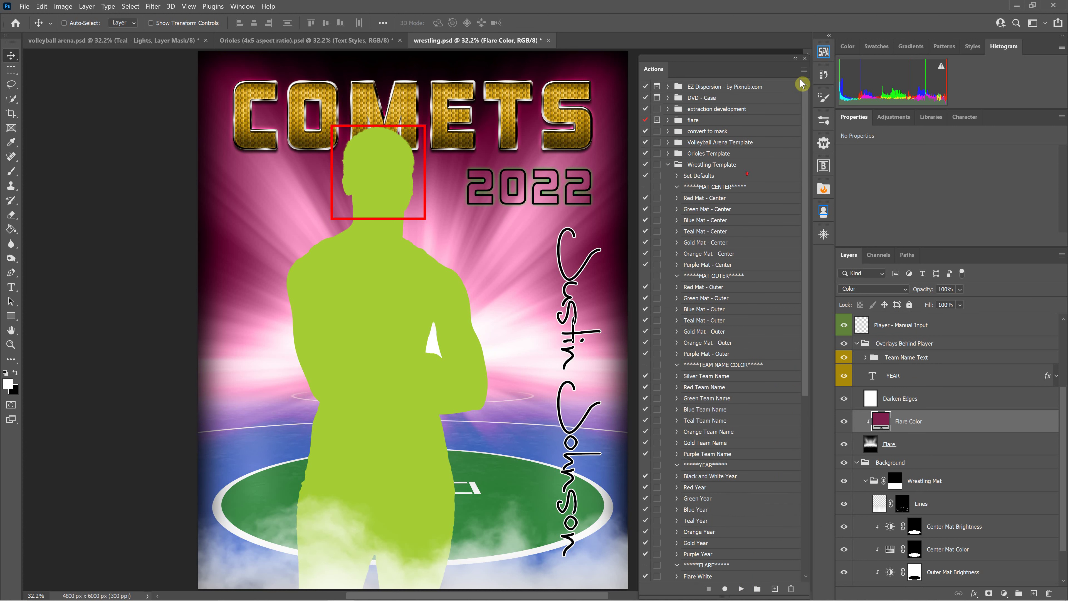
{"action": "scroll", "coordinate": [747, 181], "scroll_direction": "up", "scroll_amount": 1}
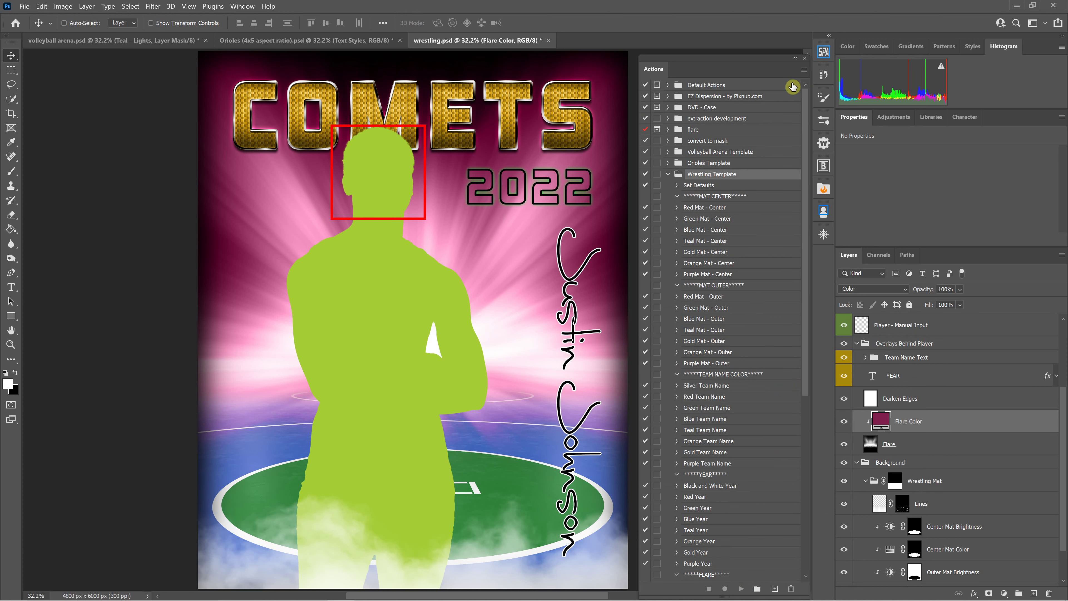
{"action": "left_click", "coordinate": [804, 71]}
{"action": "left_click", "coordinate": [722, 177]}
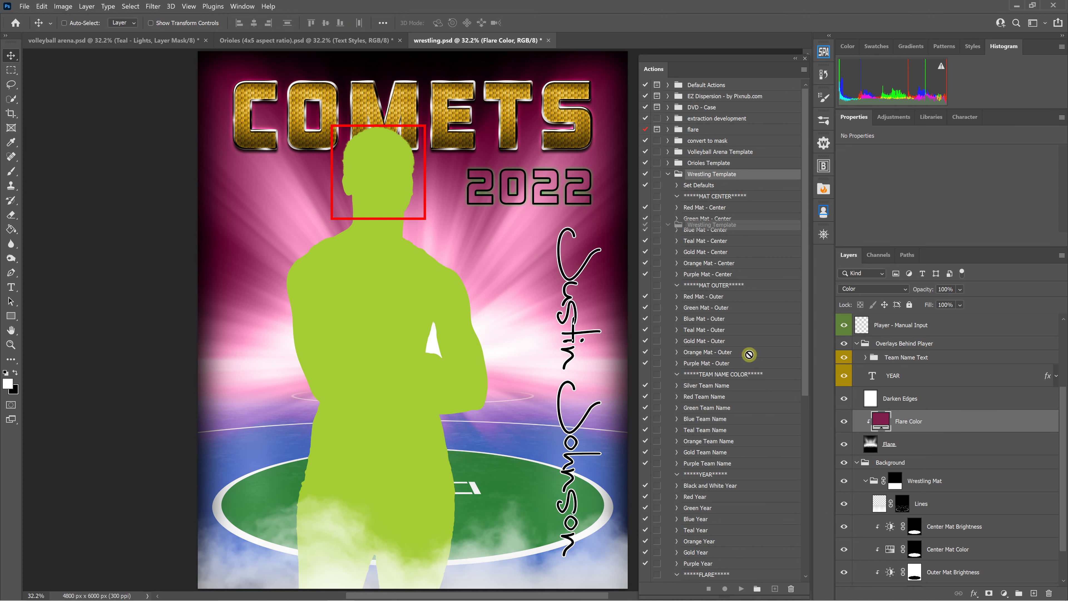
{"action": "left_click", "coordinate": [791, 588]}
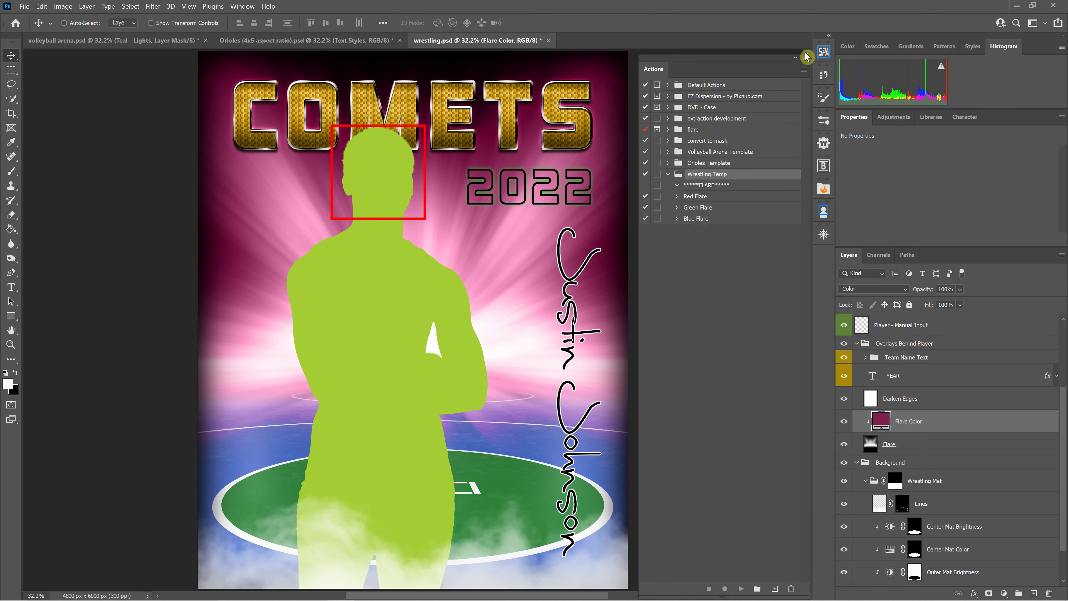
- Load the Wrestling Template action set from the wrestling folder in Graphics Products Releases, and expand it
{"action": "left_click", "coordinate": [804, 70]}
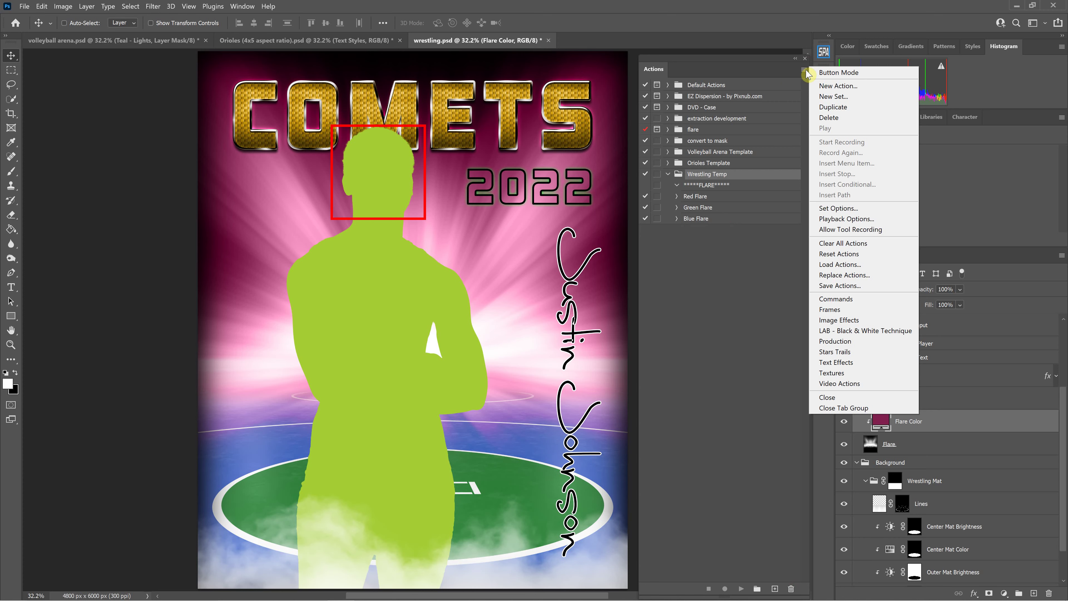
{"action": "left_click", "coordinate": [838, 264]}
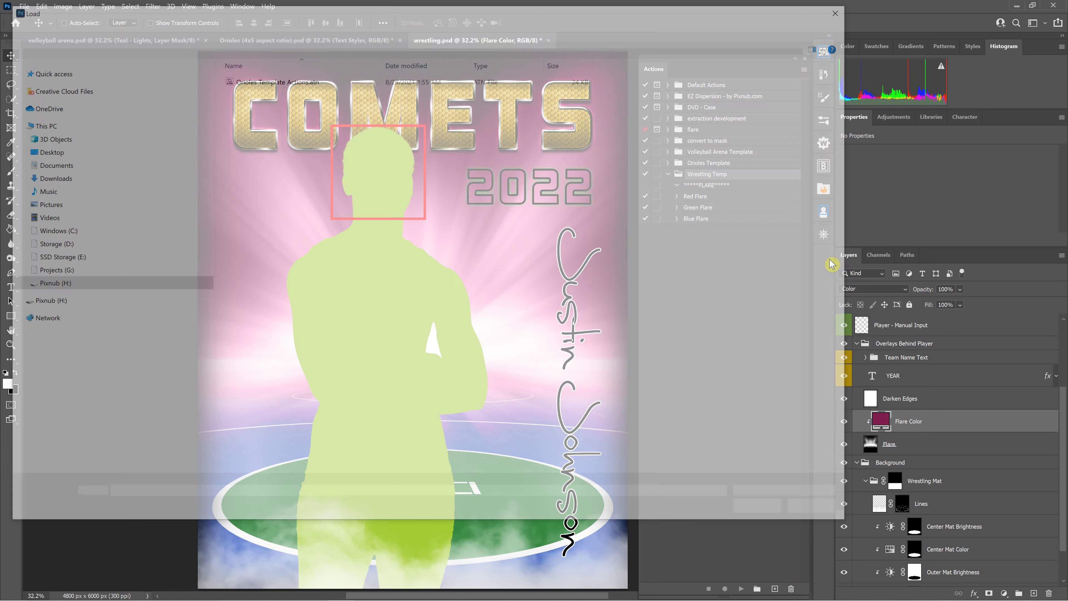
{"action": "left_click", "coordinate": [271, 27]}
{"action": "left_click", "coordinate": [226, 27]}
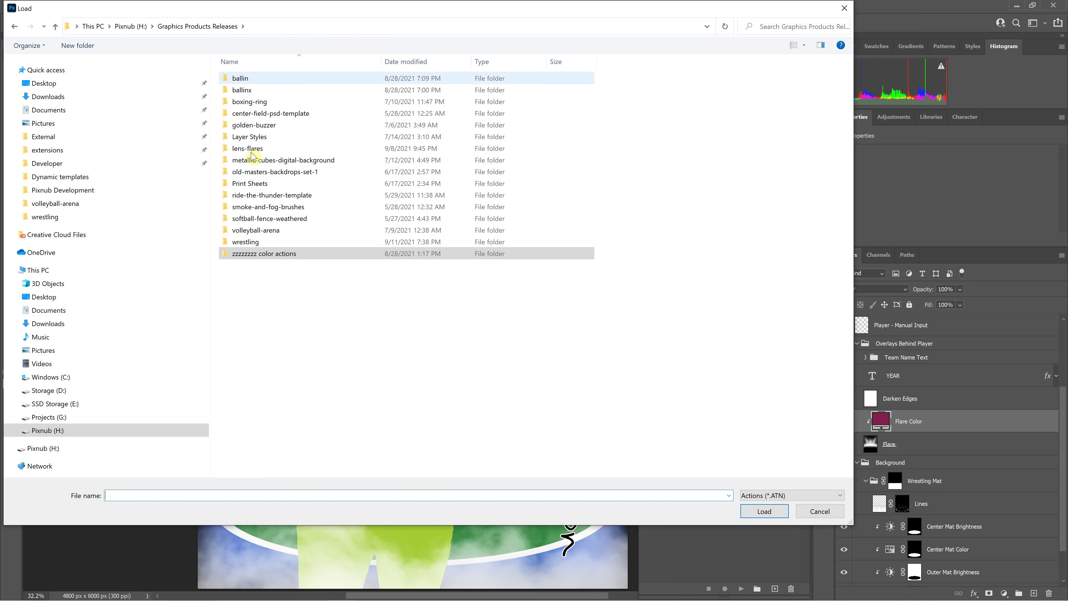
{"action": "double_click", "coordinate": [247, 242]}
{"action": "double_click", "coordinate": [258, 103]}
{"action": "left_click", "coordinate": [668, 230]}
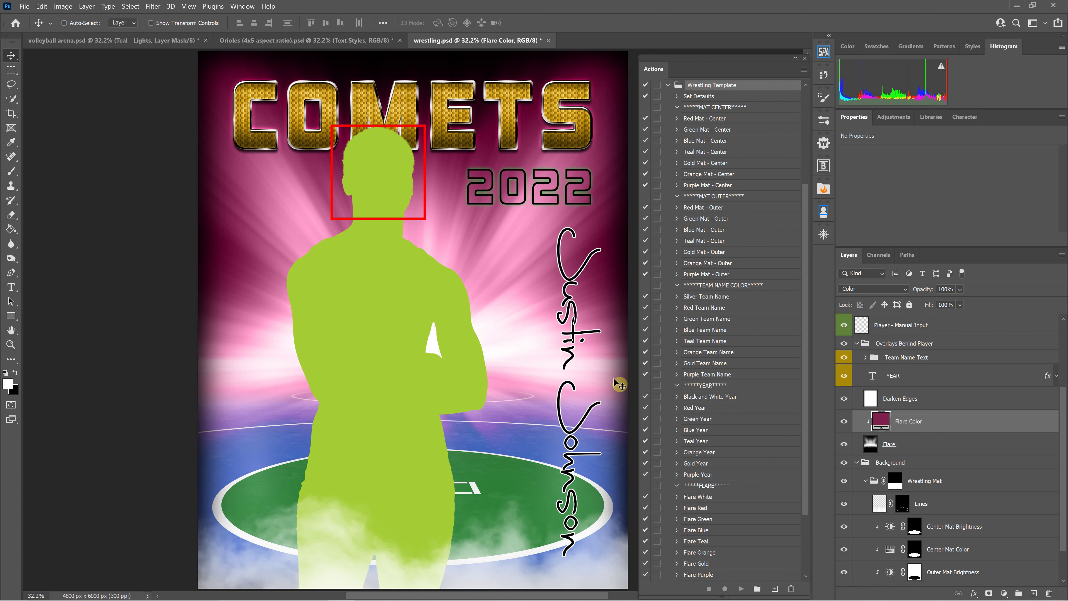
- Run the Flare Blue action from the reloaded Wrestling Template set
{"action": "scroll", "coordinate": [711, 374], "scroll_direction": "down", "scroll_amount": 3}
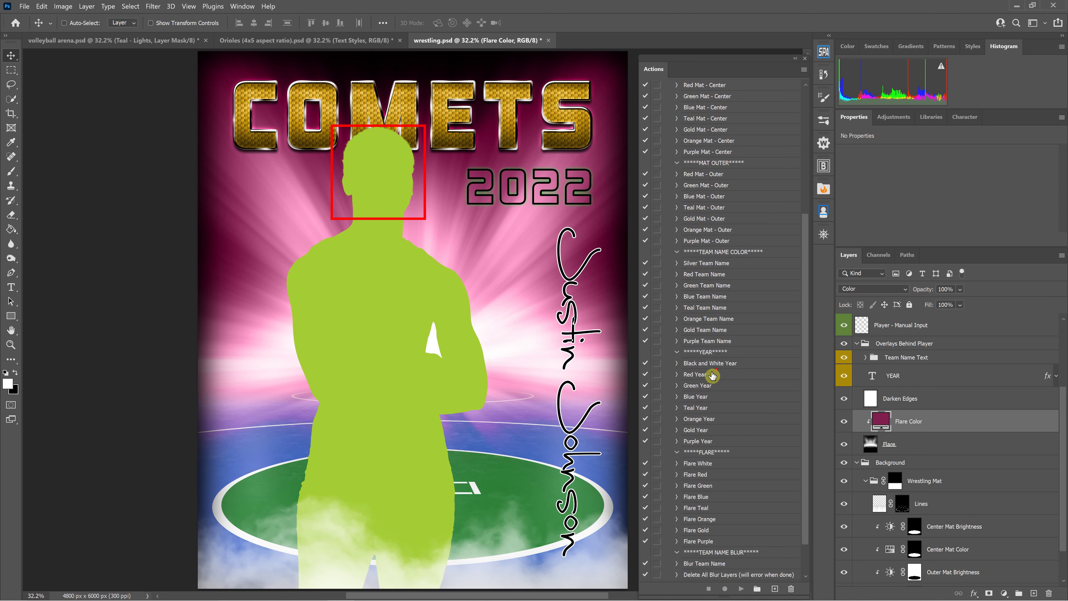
{"action": "left_click", "coordinate": [700, 449]}
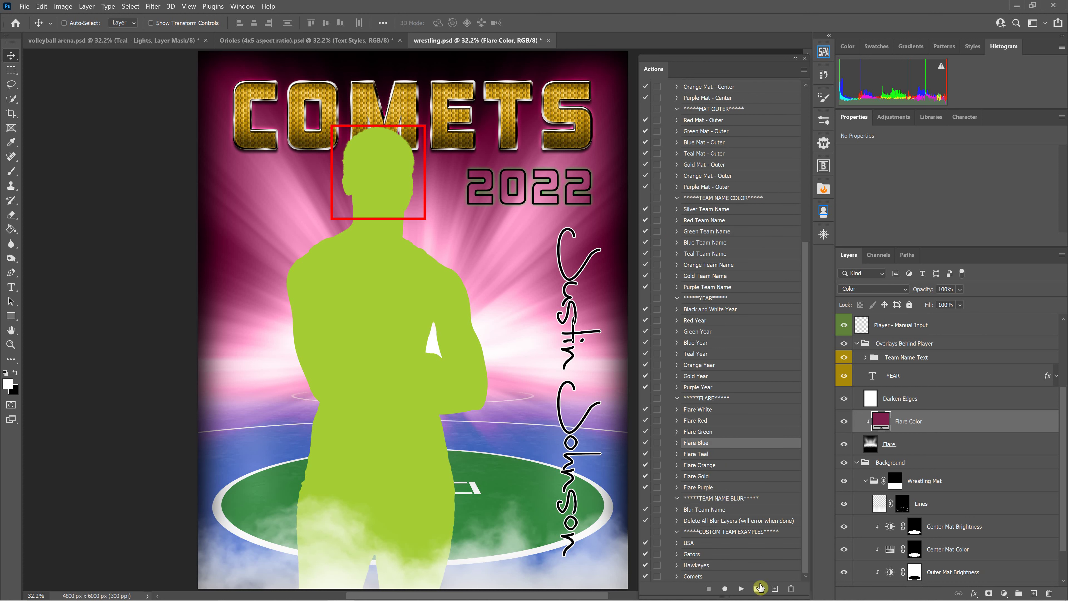
{"action": "left_click", "coordinate": [740, 589]}
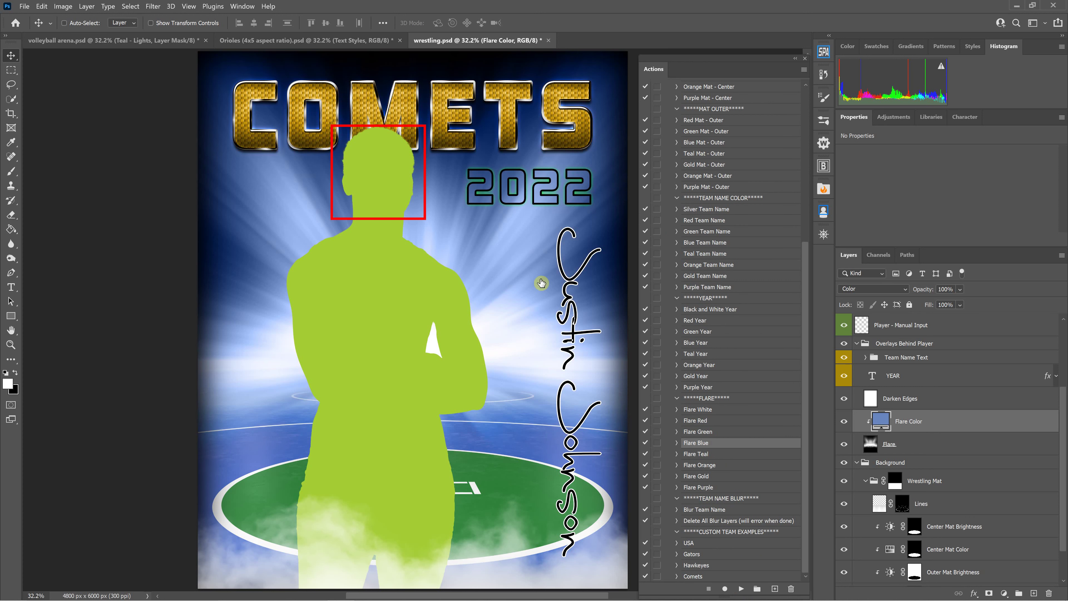
- Collapse the Wrestling Temp set and select the Wrestling Template set
{"action": "scroll", "coordinate": [710, 285], "scroll_direction": "up", "scroll_amount": 5}
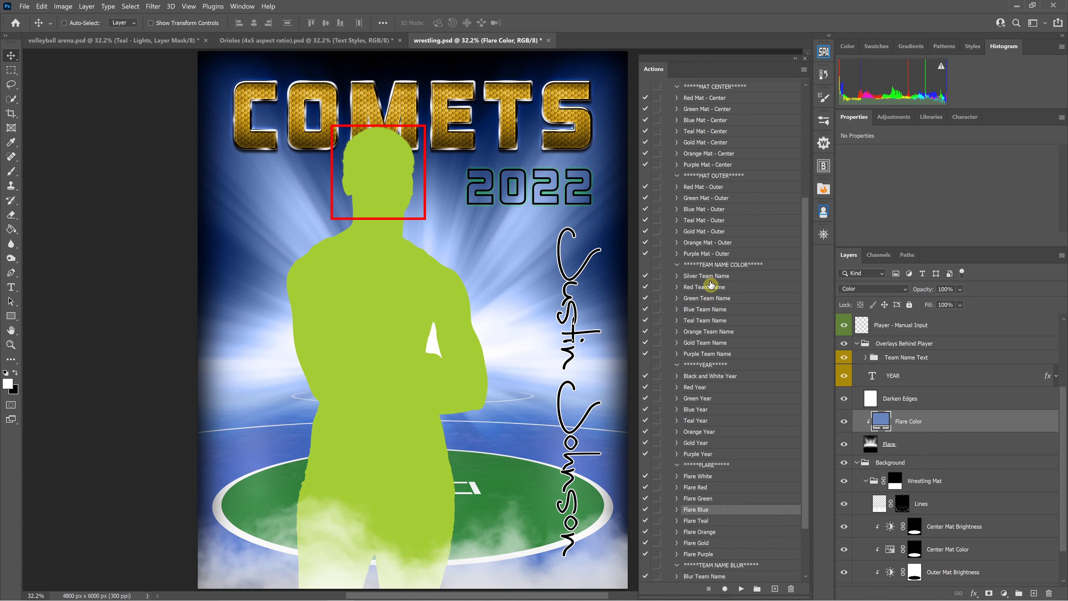
{"action": "scroll", "coordinate": [713, 279], "scroll_direction": "up", "scroll_amount": 2}
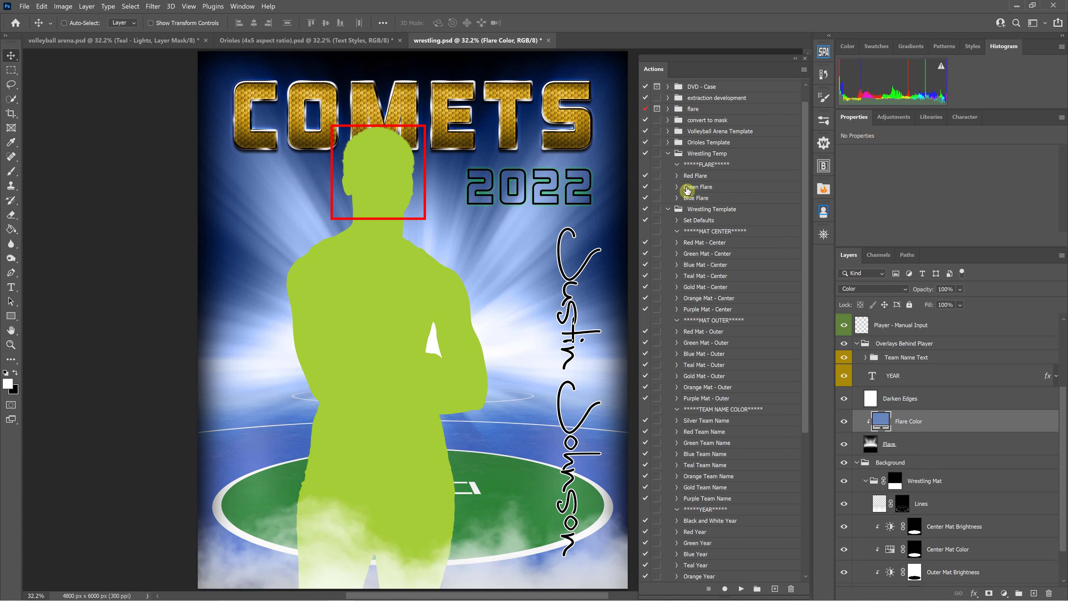
{"action": "left_click", "coordinate": [666, 154]}
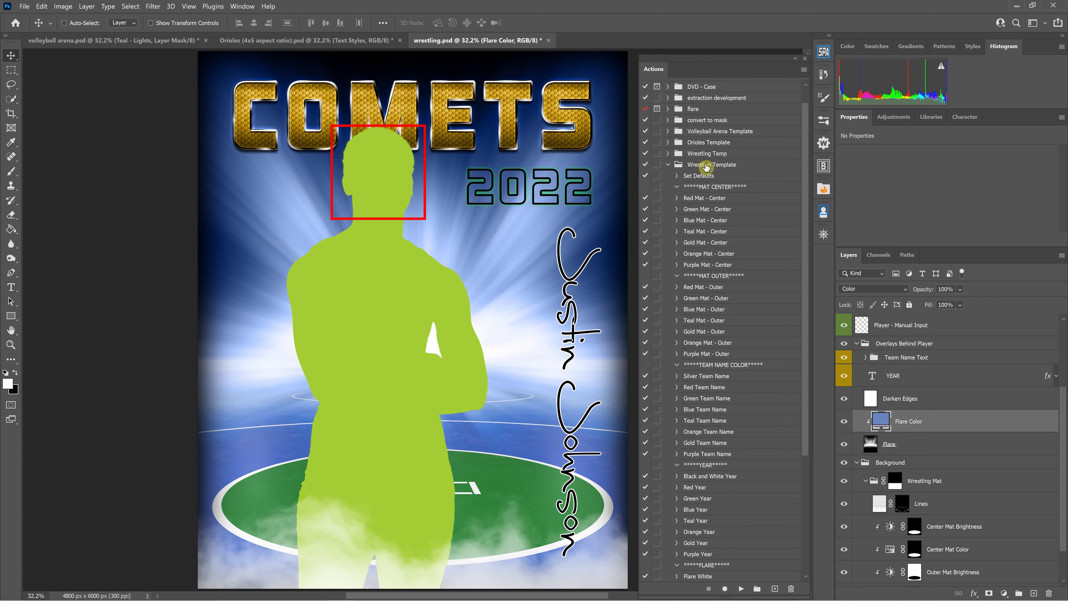
{"action": "left_click", "coordinate": [723, 165]}
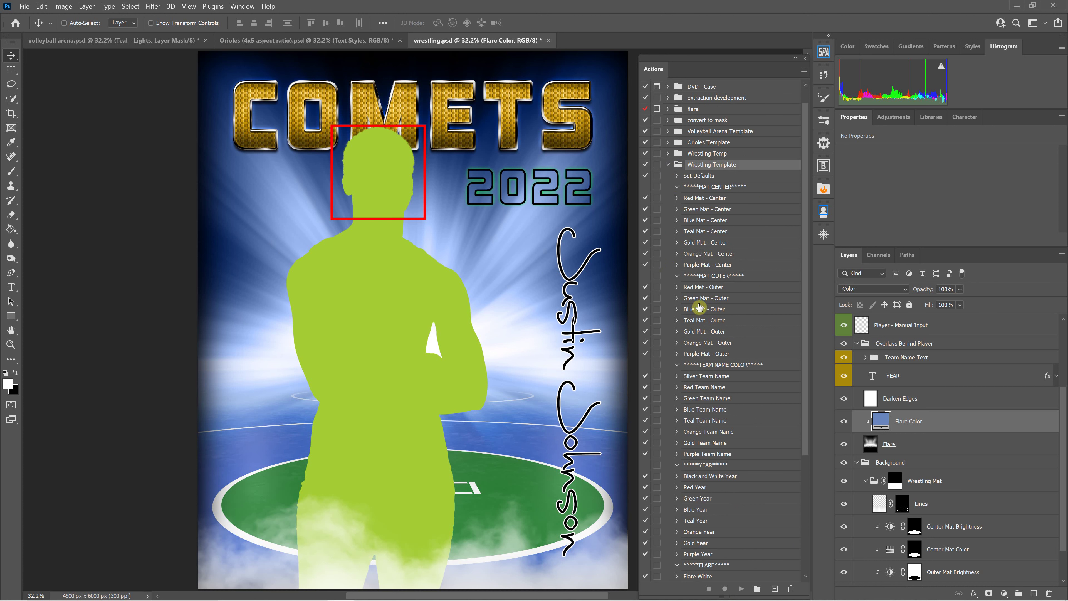
- Expand the Red Year action in the Wrestling Template set to show its recorded commands
{"action": "scroll", "coordinate": [699, 307], "scroll_direction": "down", "scroll_amount": 5}
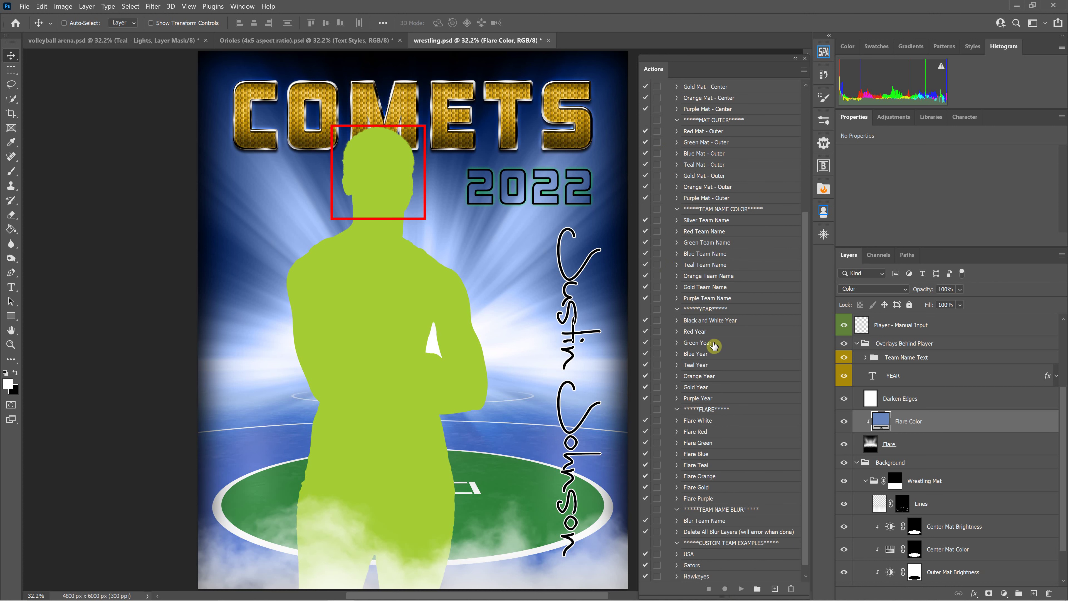
{"action": "left_click", "coordinate": [675, 335]}
{"action": "left_click", "coordinate": [676, 333]}
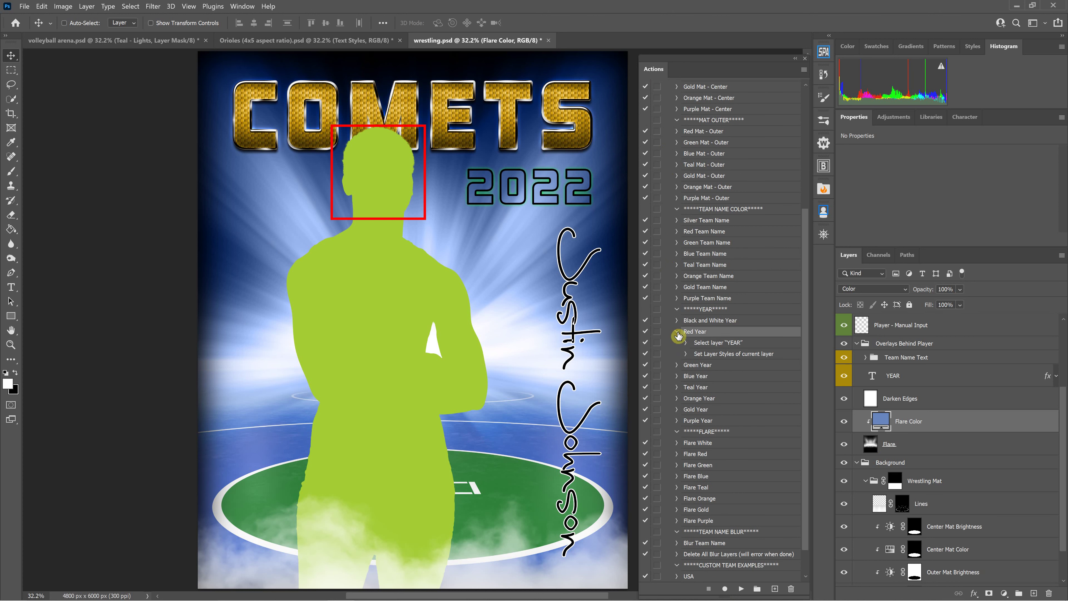
{"action": "scroll", "coordinate": [876, 393], "scroll_direction": "up", "scroll_amount": 2}
- Review the Outer Glow settings in the YEAR layer's style and close them without changes
{"action": "left_click", "coordinate": [876, 404]}
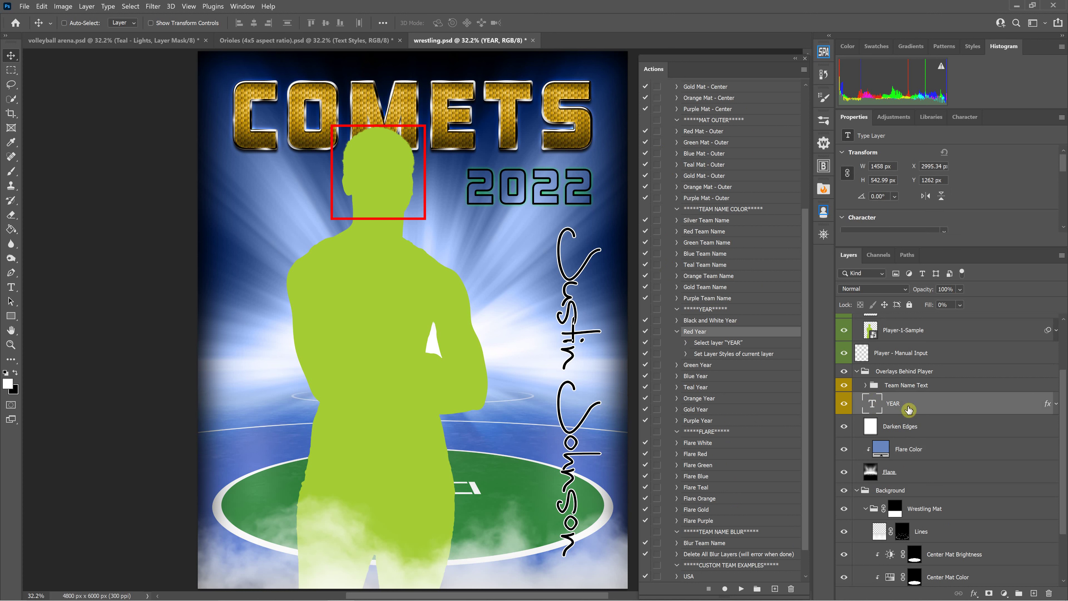
{"action": "double_click", "coordinate": [1048, 407]}
{"action": "left_click", "coordinate": [632, 207]}
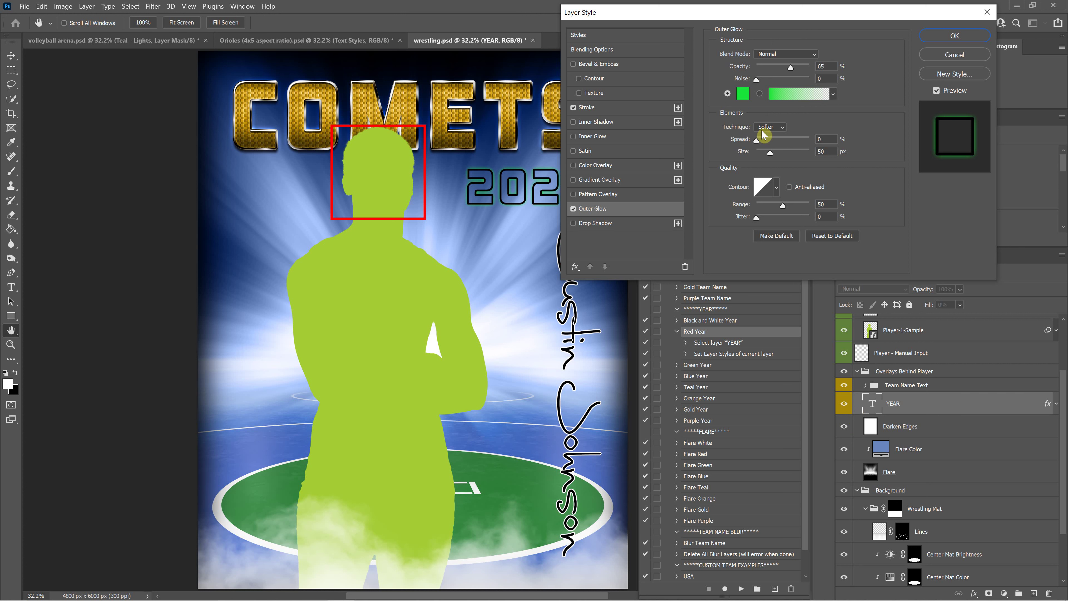
{"action": "left_click", "coordinate": [956, 55]}
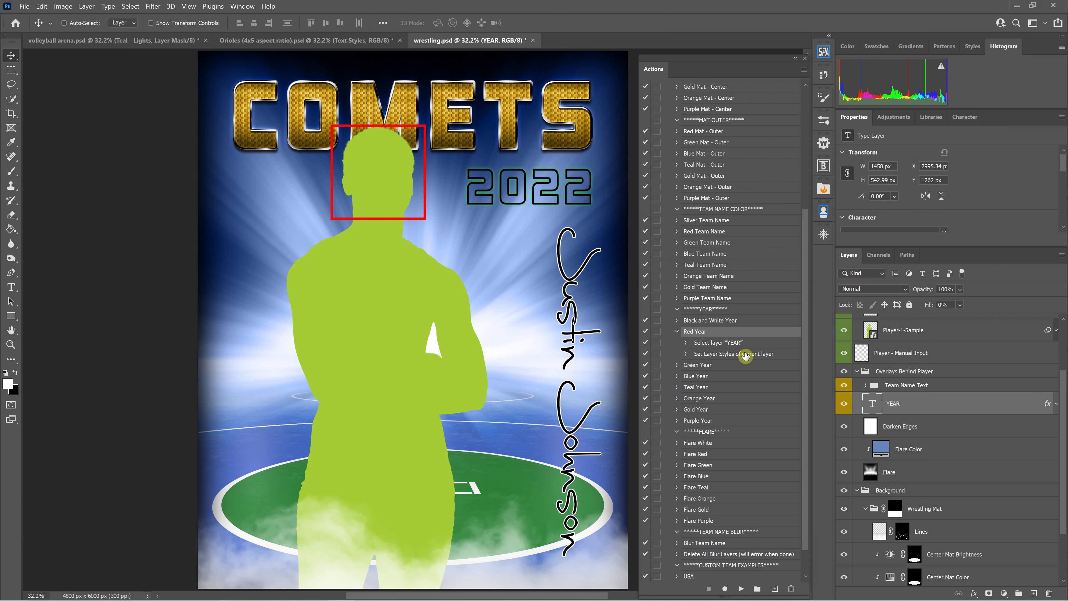
- Inspect the recorded layer style values in the Red Year action's Set Layer Styles command and collapse the details
{"action": "left_click", "coordinate": [712, 344]}
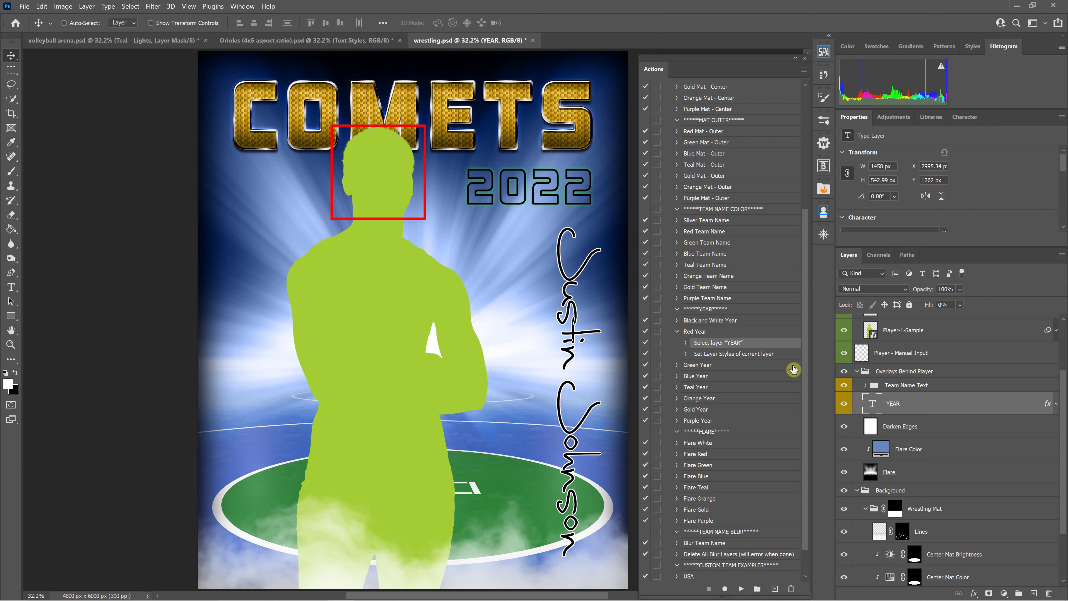
{"action": "left_click", "coordinate": [769, 354]}
{"action": "left_click", "coordinate": [684, 354]}
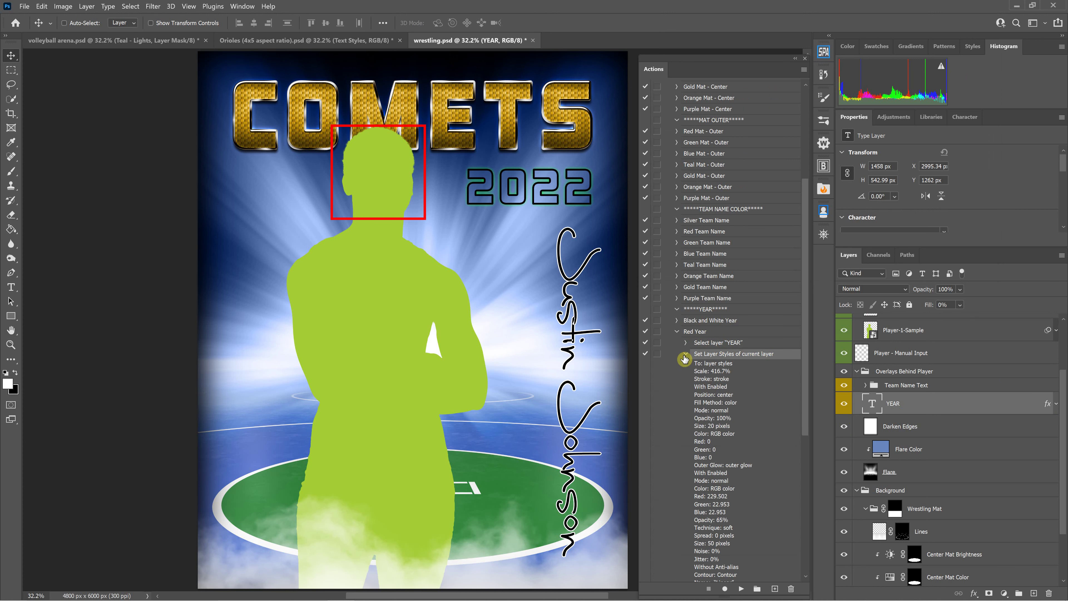
{"action": "left_click", "coordinate": [685, 355]}
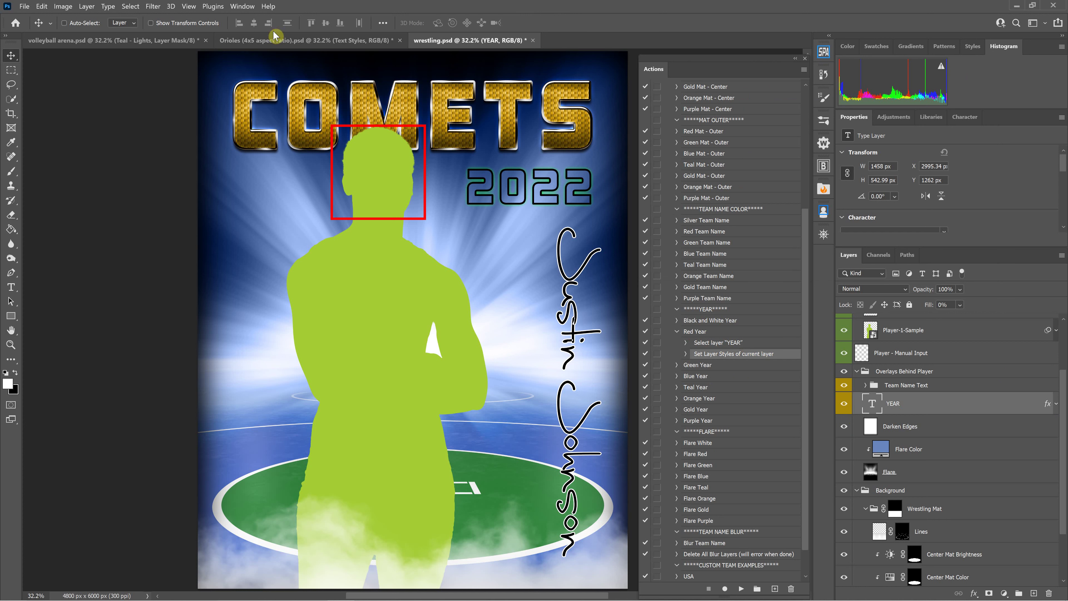
- Switch to the Orioles (4x5 aspect ratio).psd document and expand its Text Styles layer group
{"action": "left_click", "coordinate": [273, 40]}
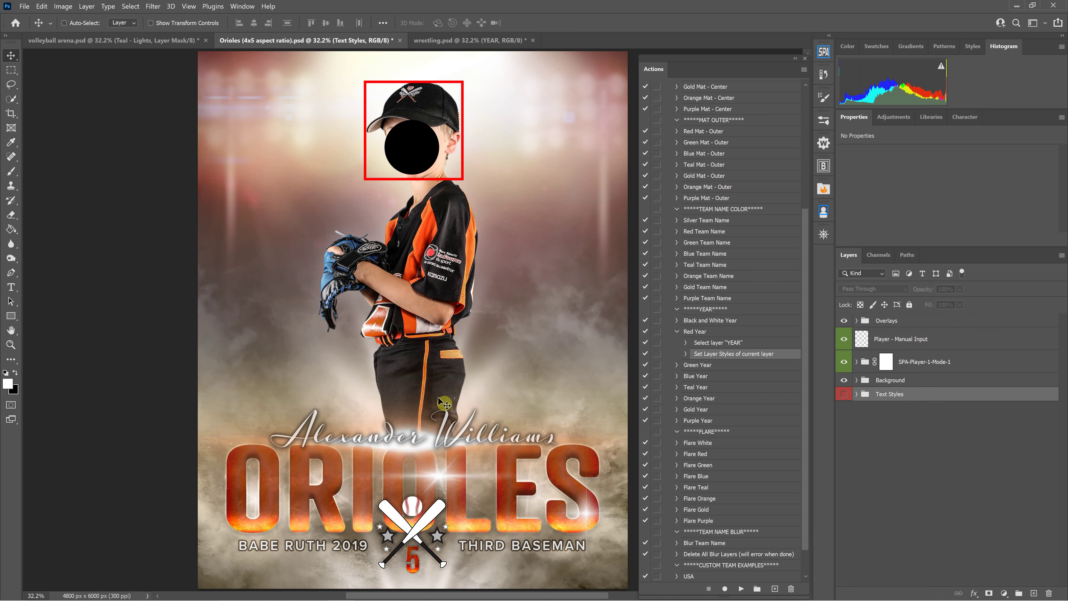
{"action": "scroll", "coordinate": [461, 431], "scroll_direction": "down", "scroll_amount": 2}
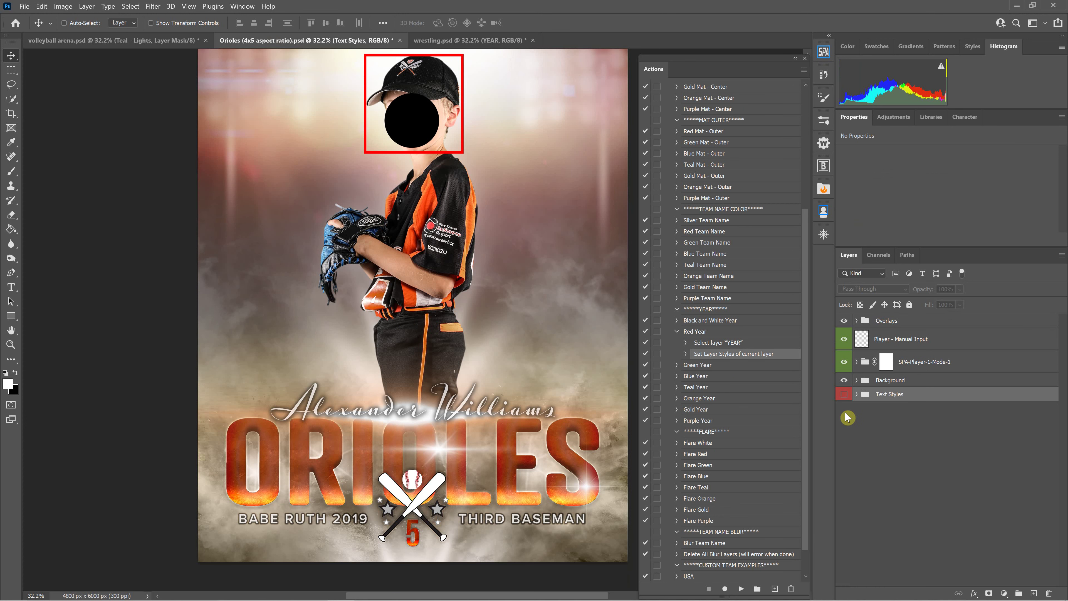
{"action": "left_click", "coordinate": [856, 396]}
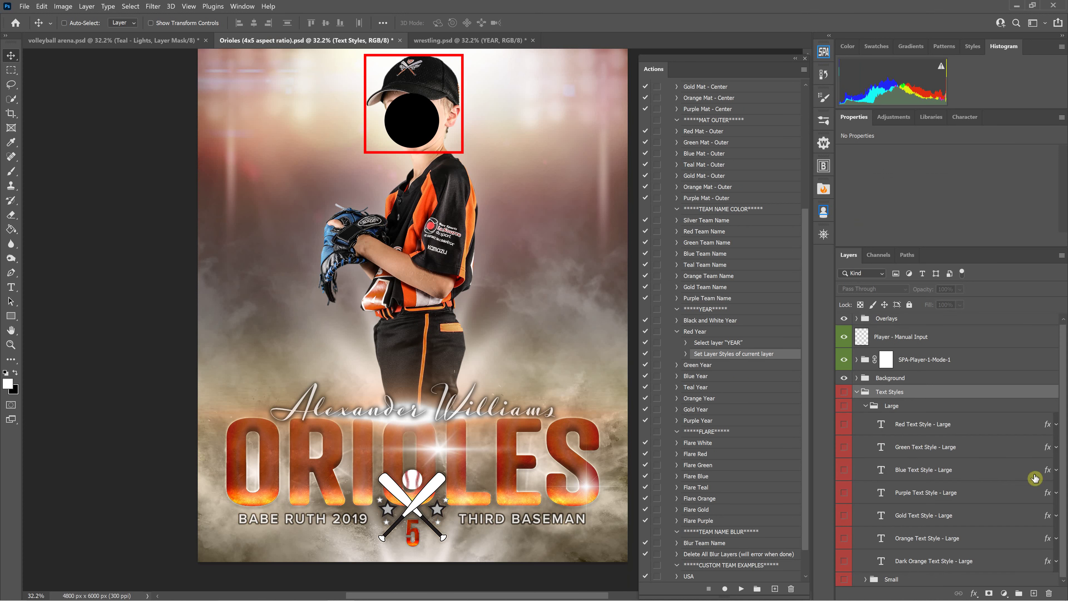
- Review the overlay, Satin, Inner Glow and Stroke effects of the Red Text Style - Large layer and cancel without changes
{"action": "double_click", "coordinate": [1046, 429]}
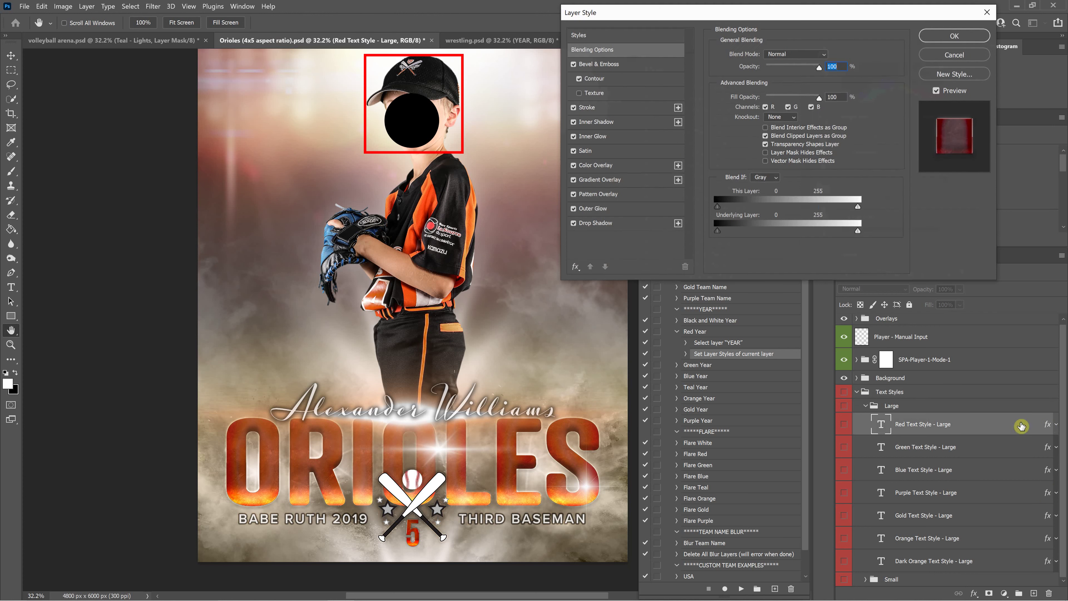
{"action": "left_click", "coordinate": [620, 167]}
{"action": "left_click", "coordinate": [636, 181]}
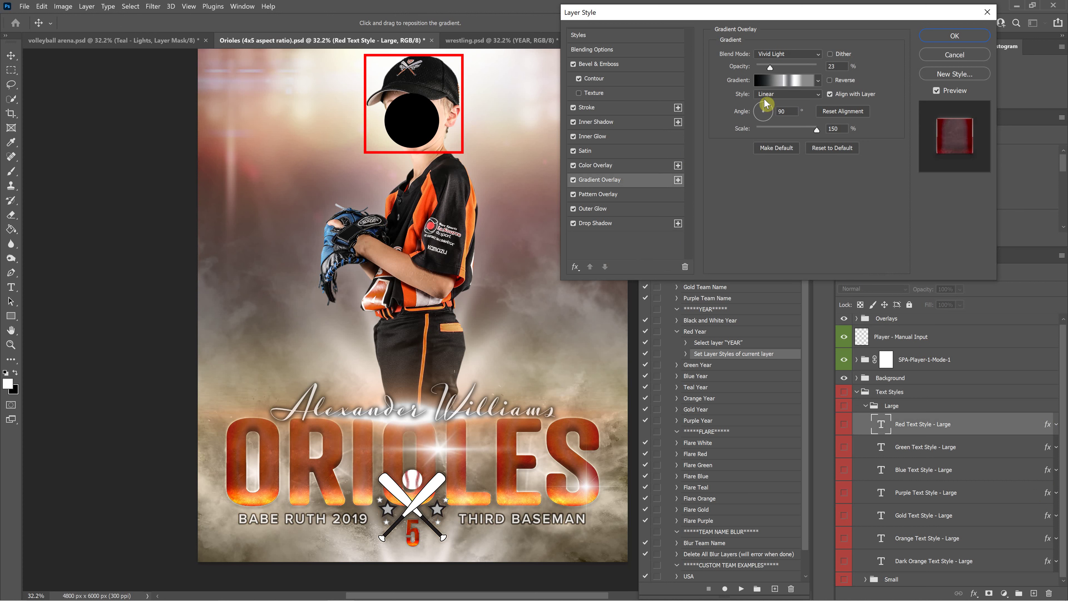
{"action": "left_click", "coordinate": [647, 196]}
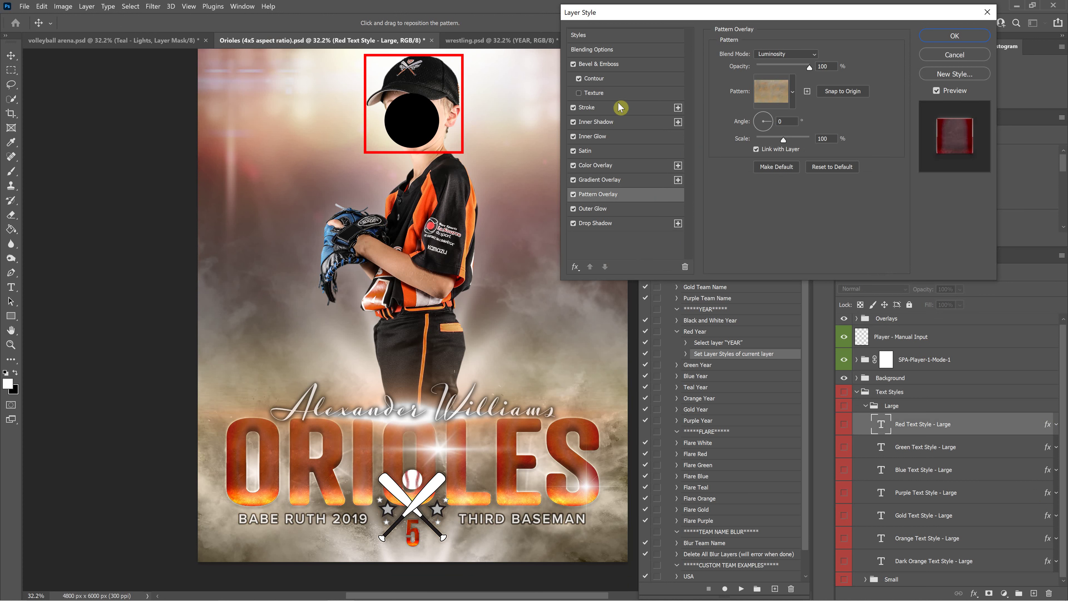
{"action": "left_click", "coordinate": [620, 151]}
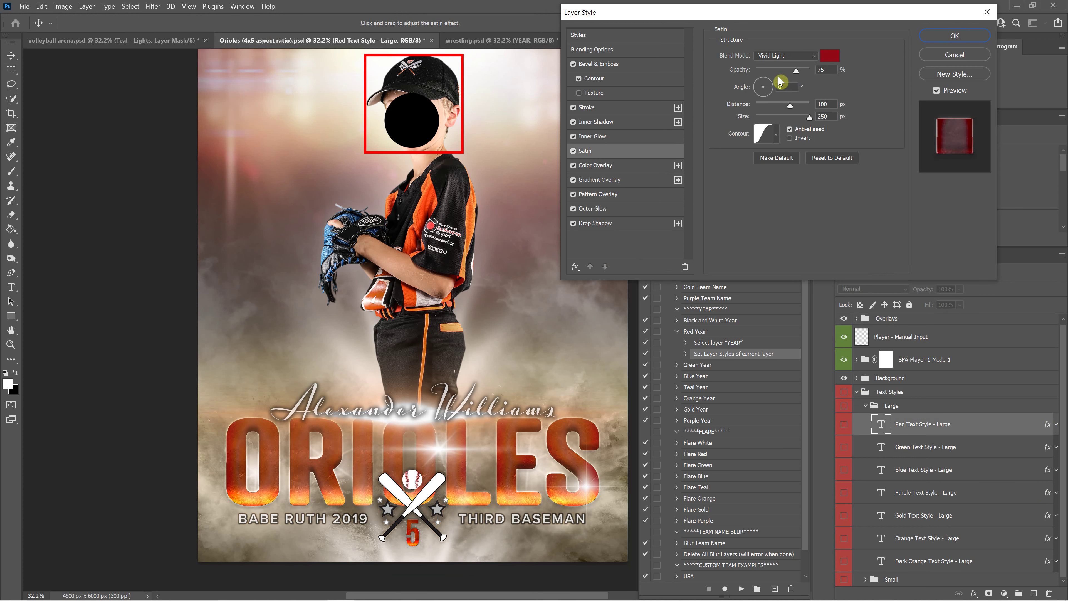
{"action": "left_click", "coordinate": [615, 139]}
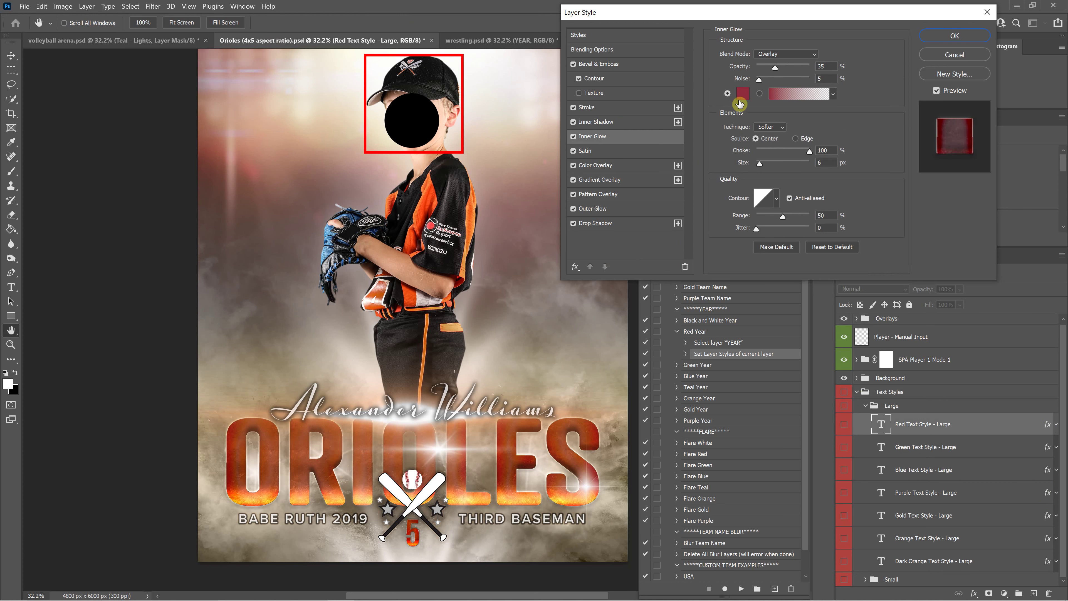
{"action": "left_click", "coordinate": [593, 109]}
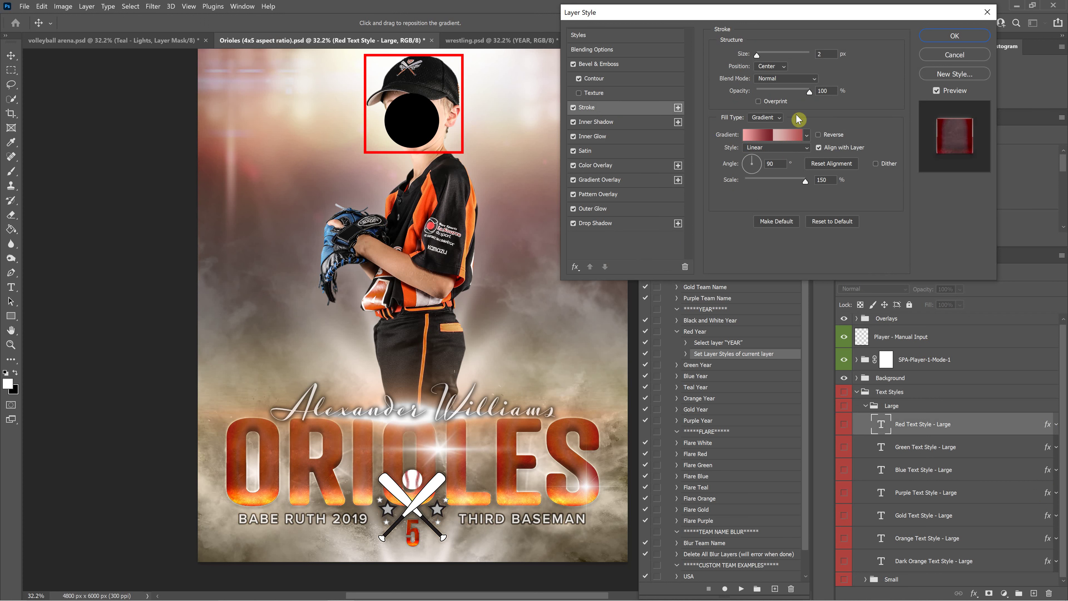
{"action": "left_click", "coordinate": [973, 58]}
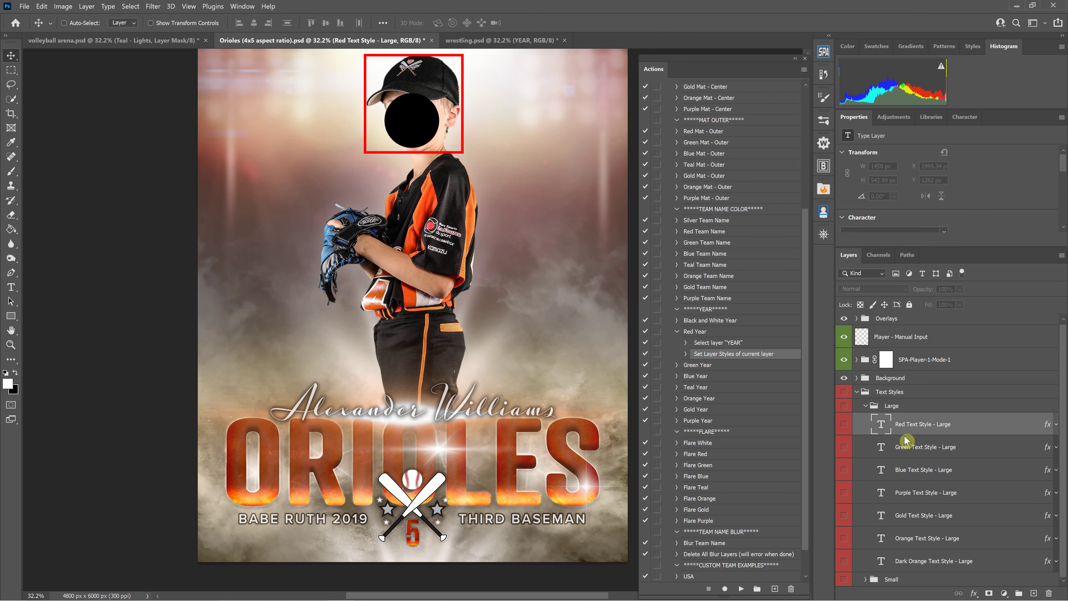
- Check the text color of the Red Text Style - Large layer, cancel the text edit and return to the Move tool
{"action": "double_click", "coordinate": [881, 424]}
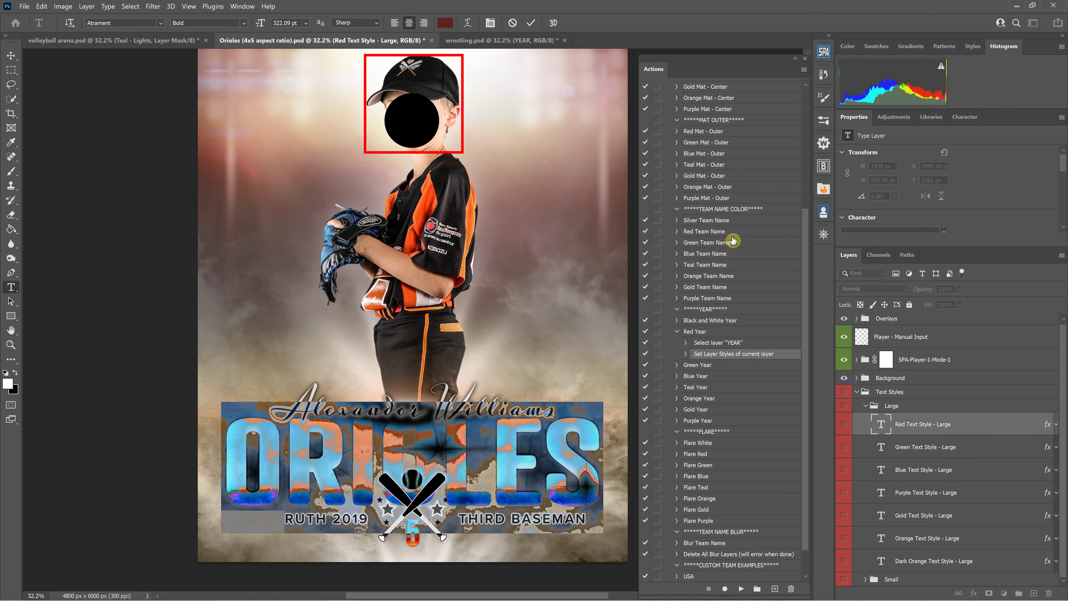
{"action": "left_click", "coordinate": [512, 23]}
{"action": "key", "text": "v"}
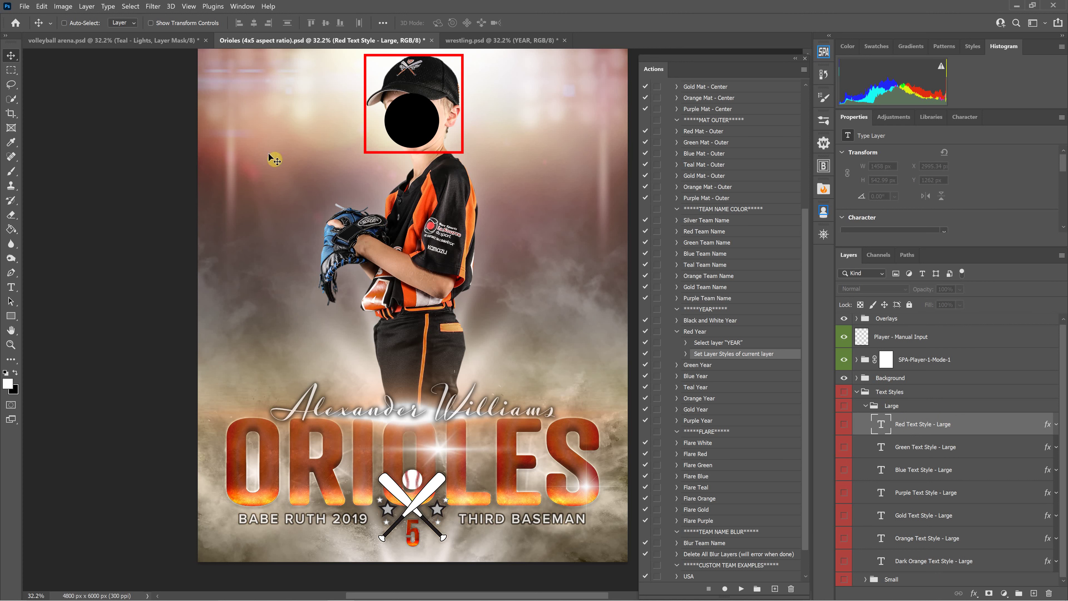
- Return to the wrestling.psd document and collapse the Red Year action in the Wrestling Template set
{"action": "left_click", "coordinate": [118, 41]}
{"action": "left_click", "coordinate": [466, 40]}
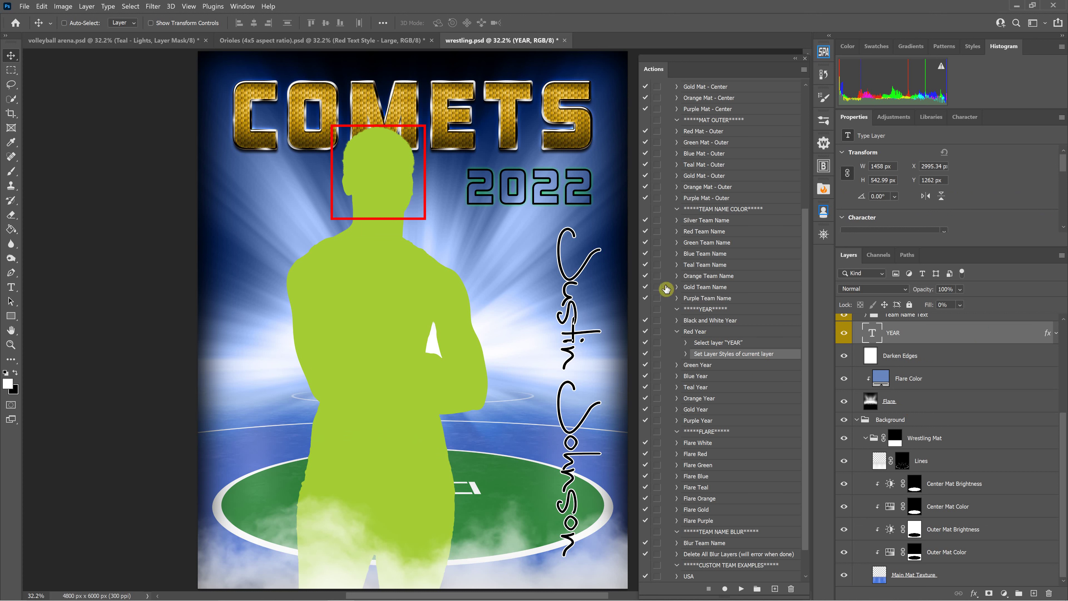
{"action": "left_click", "coordinate": [677, 332]}
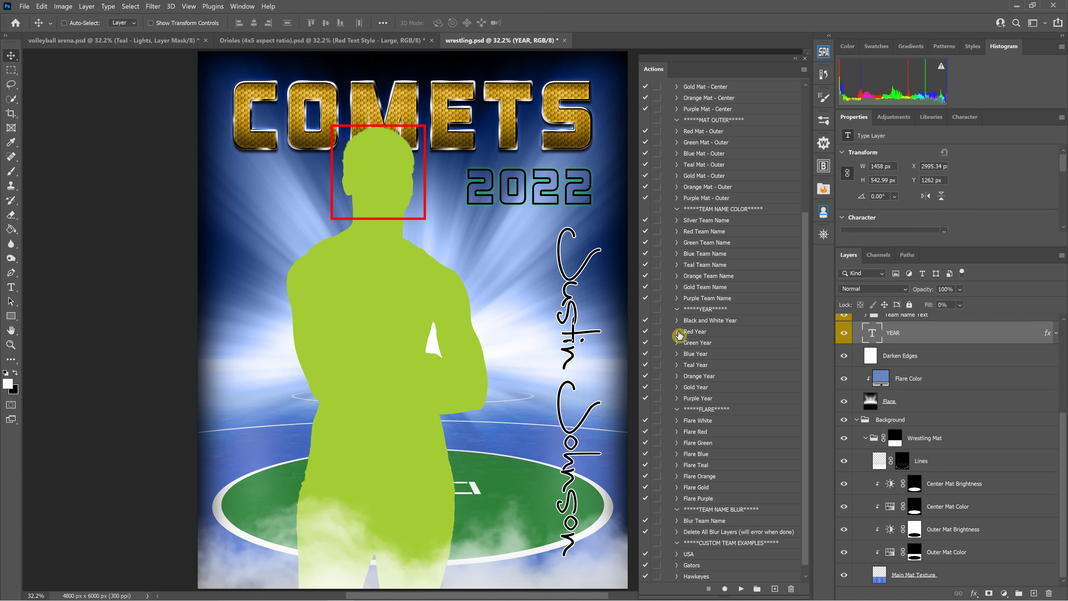
{"action": "scroll", "coordinate": [710, 341], "scroll_direction": "down", "scroll_amount": 1}
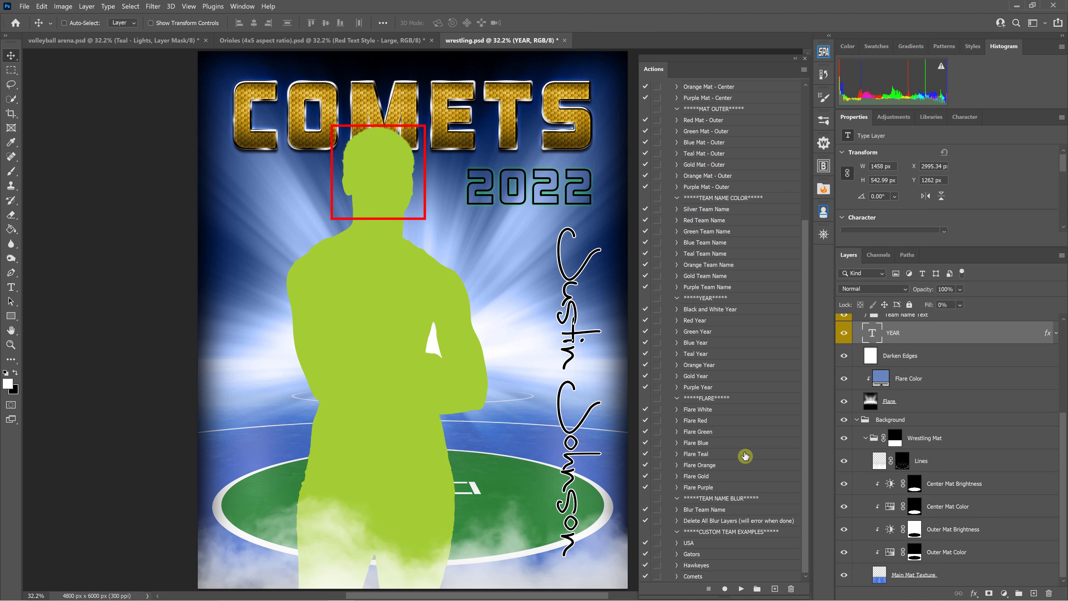
{"action": "scroll", "coordinate": [698, 462], "scroll_direction": "up", "scroll_amount": 6}
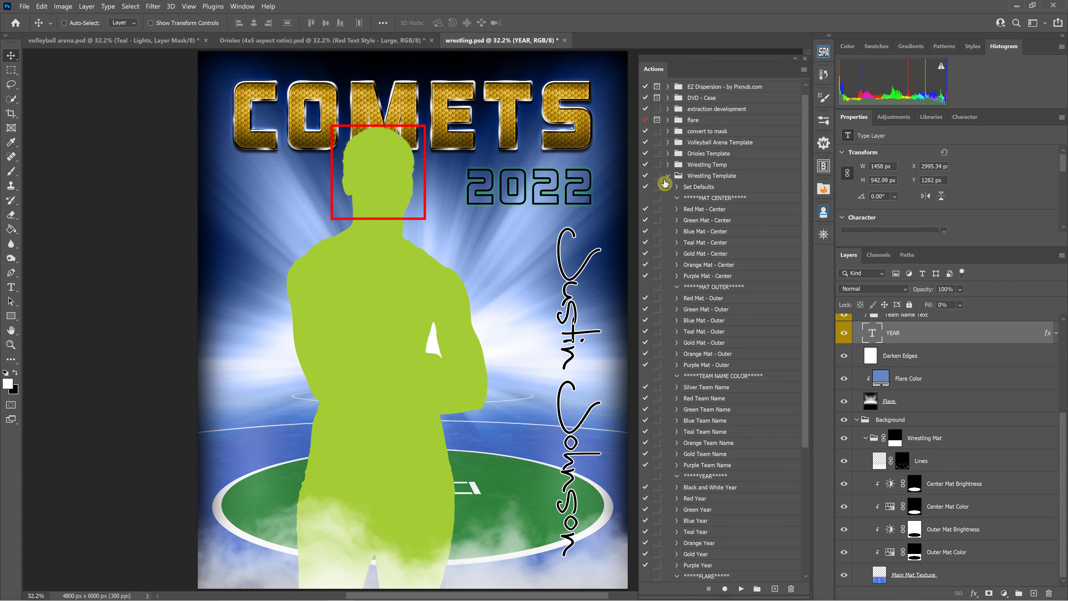
- Reorder the action sets so the collapsed Wrestling Template set sits above an expanded Wrestling Temp set
{"action": "left_click", "coordinate": [674, 177]}
{"action": "left_click_drag", "start_coordinate": [739, 174], "coordinate": [740, 192]}
{"action": "left_click", "coordinate": [668, 185]}
- Add an empty divider action named *****YEAR***** to the Wrestling Temp set and stop recording
{"action": "left_click", "coordinate": [805, 70]}
{"action": "left_click", "coordinate": [830, 86]}
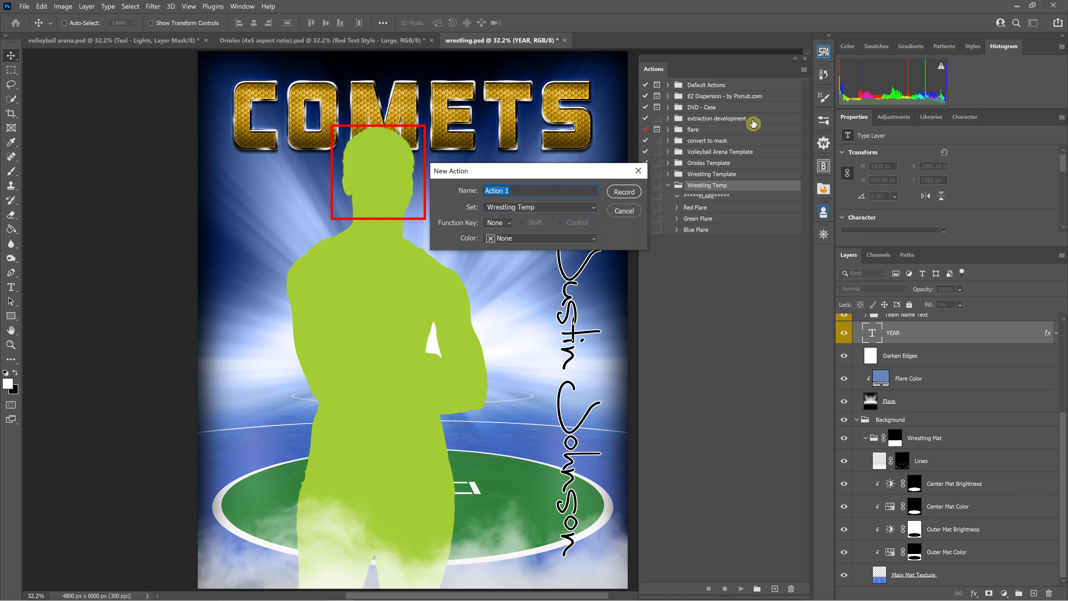
{"action": "type", "text": "*"}
{"action": "left_click", "coordinate": [624, 192]}
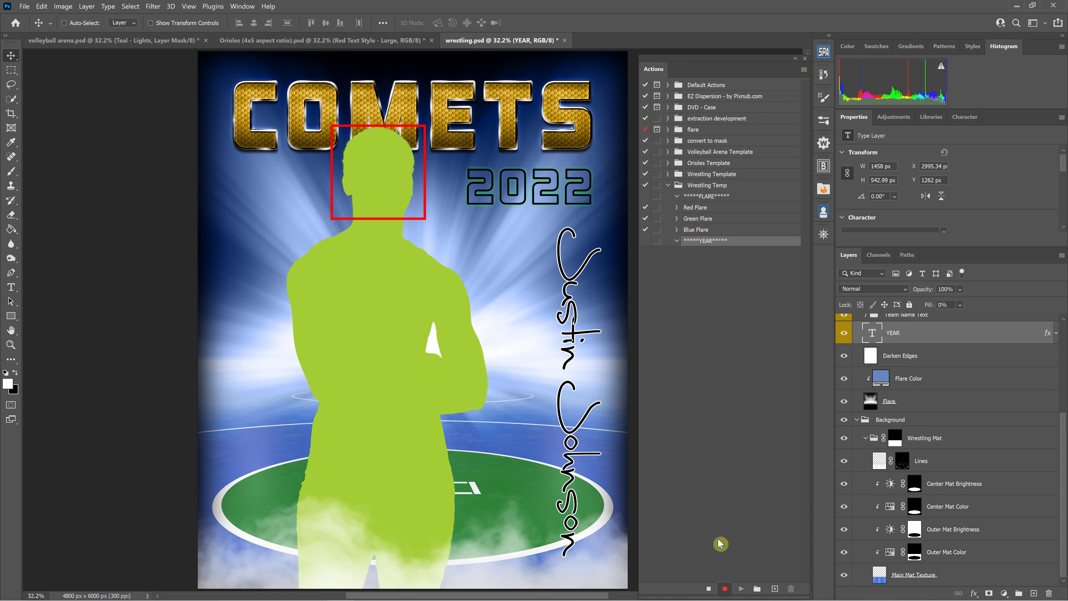
{"action": "left_click", "coordinate": [708, 589]}
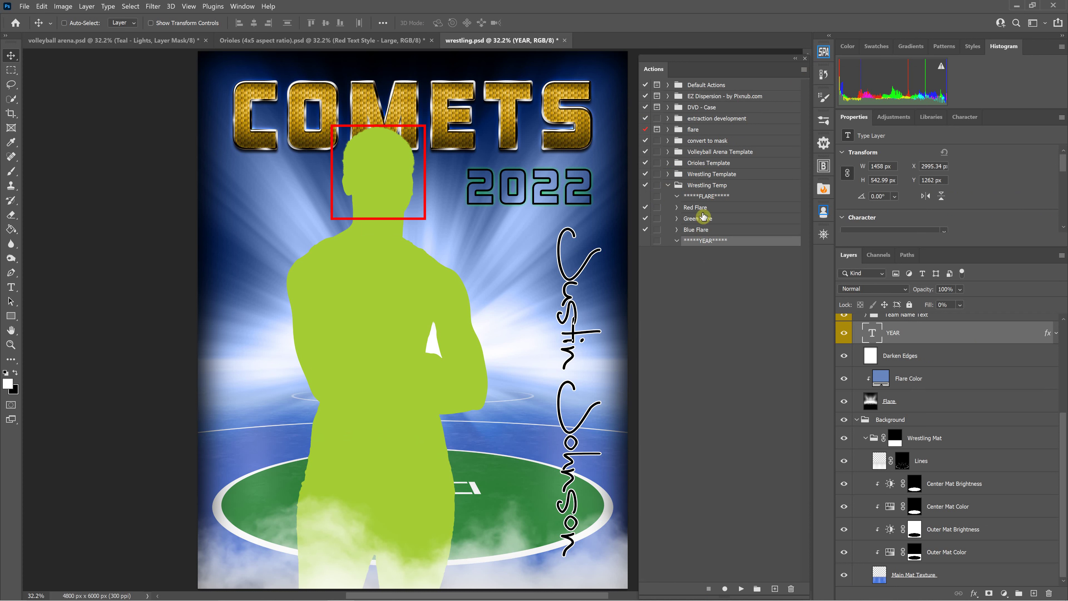
- Deselect all actions and make Darken Edges the active layer instead of YEAR
{"action": "left_click", "coordinate": [700, 327]}
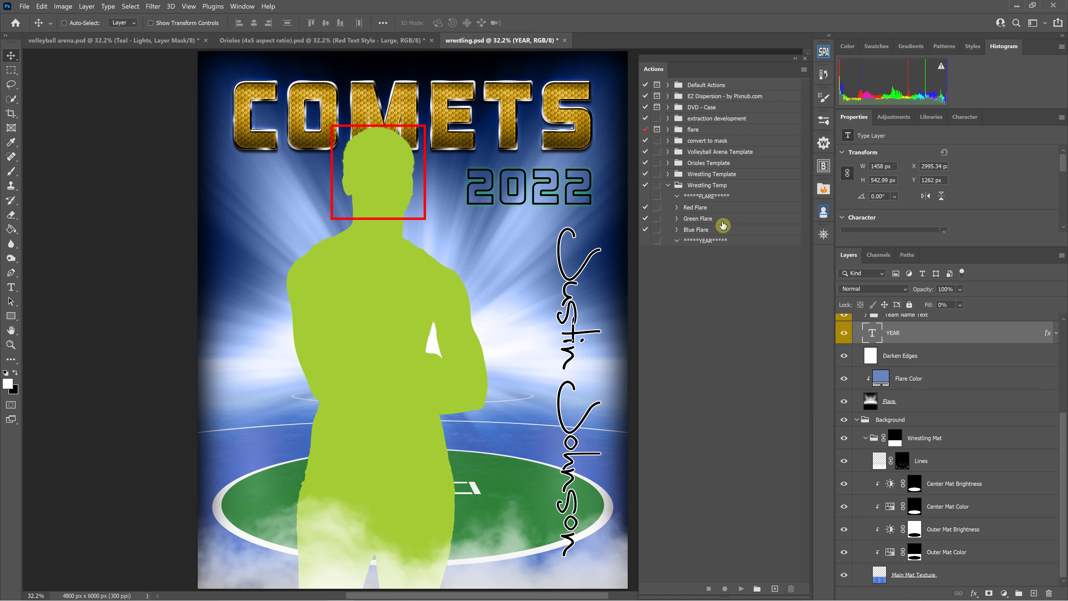
{"action": "scroll", "coordinate": [919, 369], "scroll_direction": "up", "scroll_amount": 1}
{"action": "scroll", "coordinate": [918, 368], "scroll_direction": "up", "scroll_amount": 4}
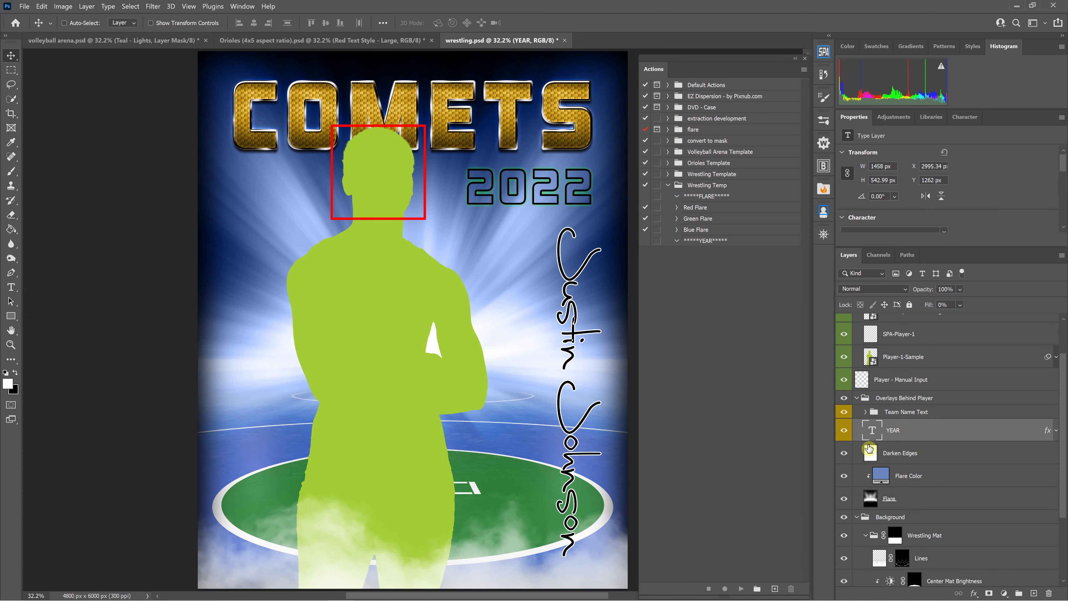
{"action": "left_click", "coordinate": [931, 457]}
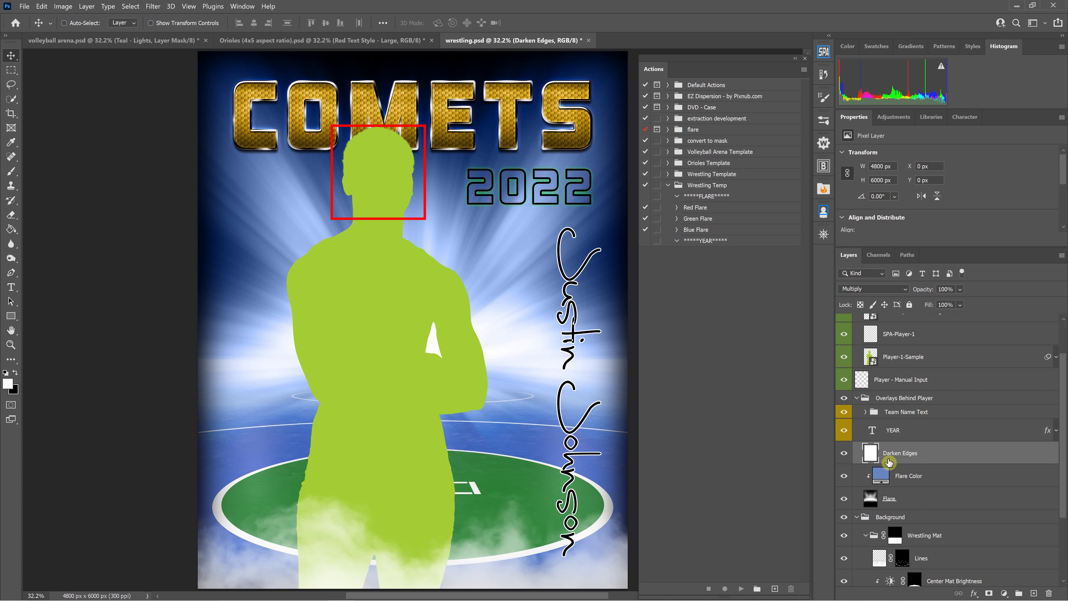
- Create an action named Red Year in the Default Actions set, stop its recording and select that set
{"action": "left_click", "coordinate": [803, 70]}
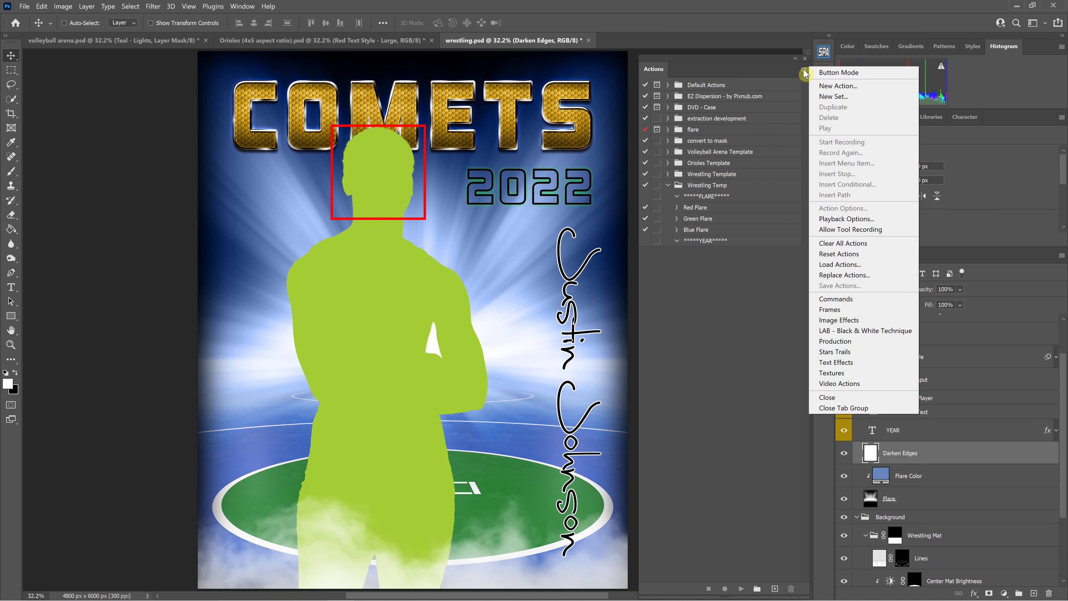
{"action": "left_click", "coordinate": [818, 85]}
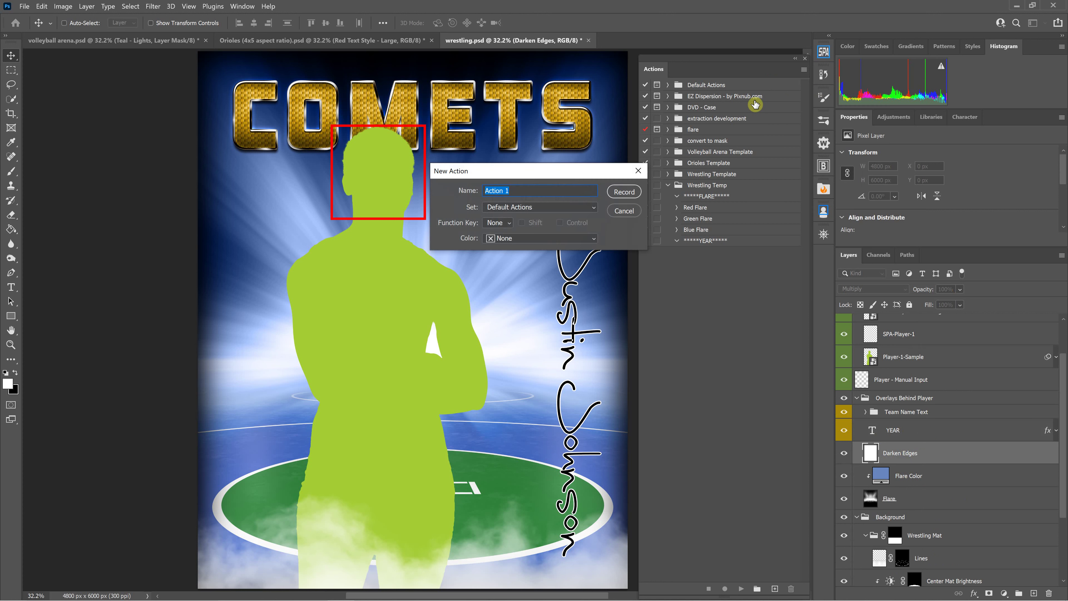
{"action": "type", "text": "Red Year"}
{"action": "left_click_drag", "start_coordinate": [567, 170], "coordinate": [552, 248]}
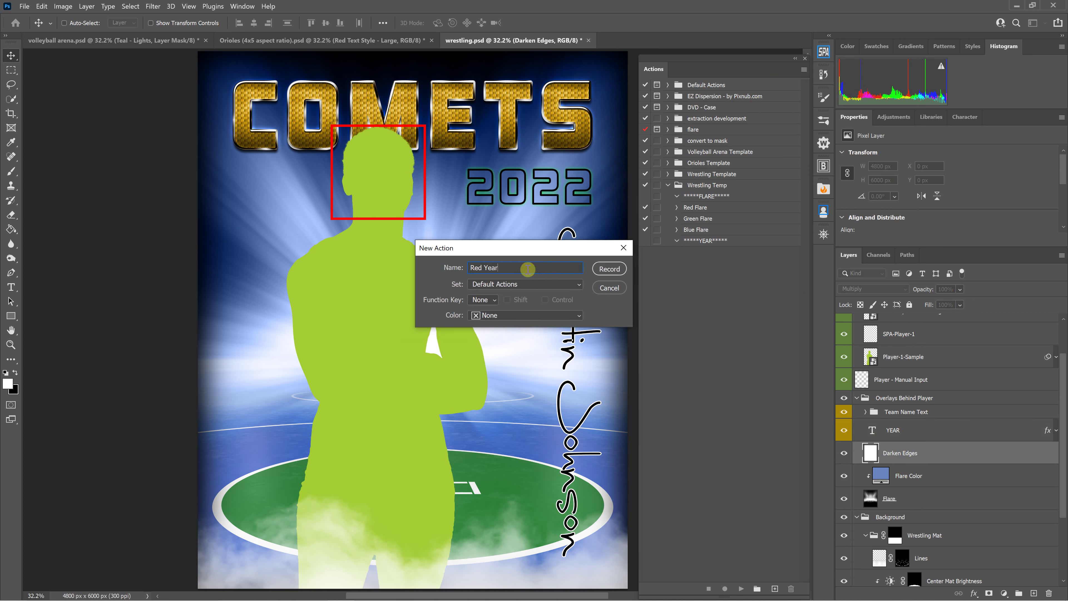
{"action": "left_click", "coordinate": [615, 273]}
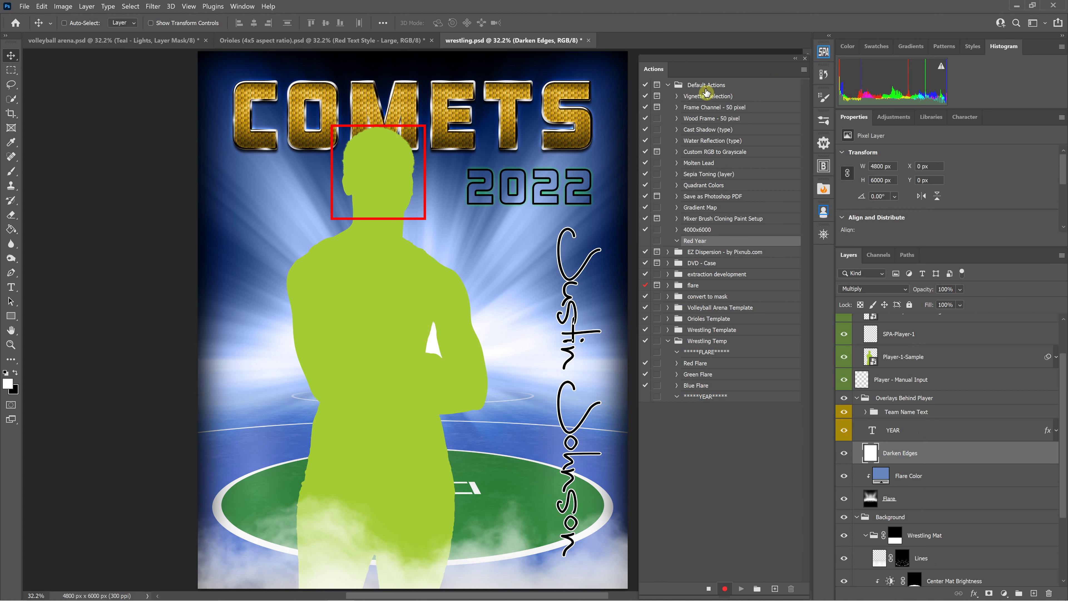
{"action": "left_click", "coordinate": [711, 588]}
{"action": "left_click", "coordinate": [708, 86]}
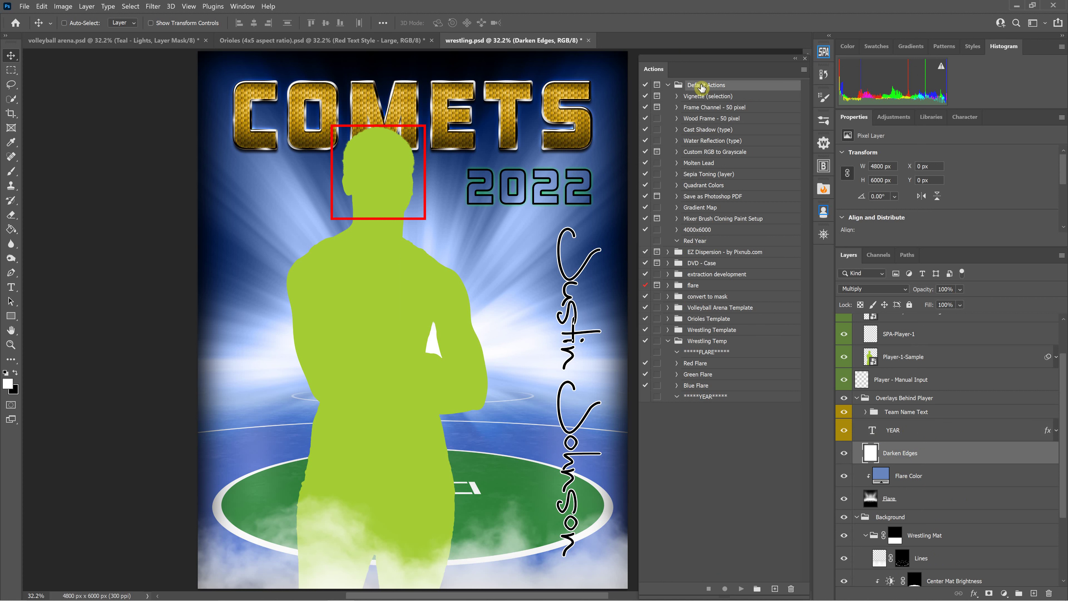
- Move the Red Year action out of Default Actions to directly below the *****YEAR***** divider in the Wrestling Temp set
{"action": "left_click", "coordinate": [702, 246]}
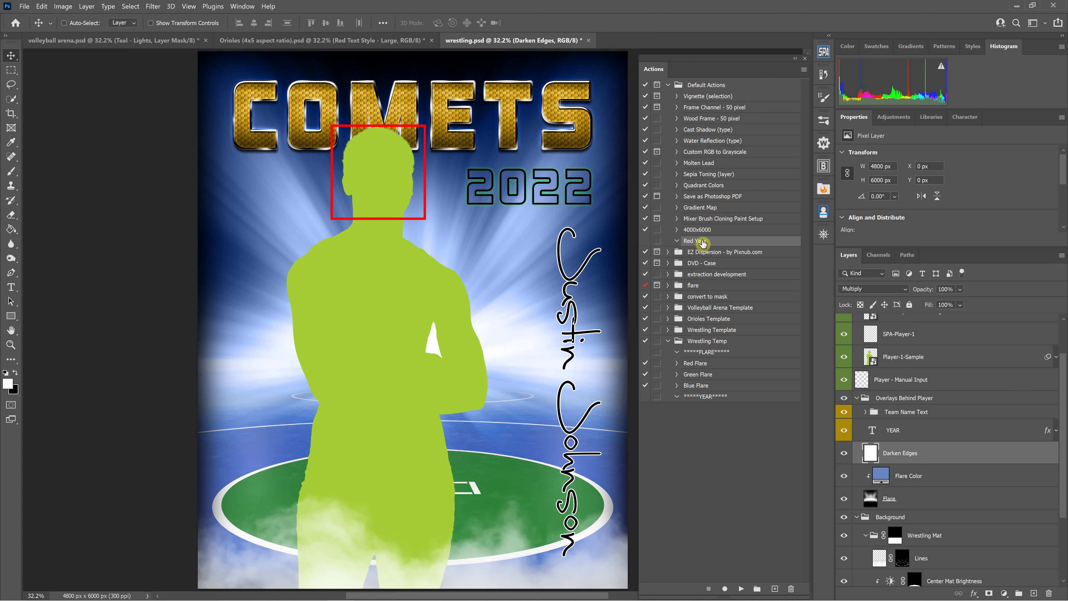
{"action": "left_click_drag", "start_coordinate": [703, 247], "coordinate": [731, 400]}
{"action": "left_click", "coordinate": [680, 331]}
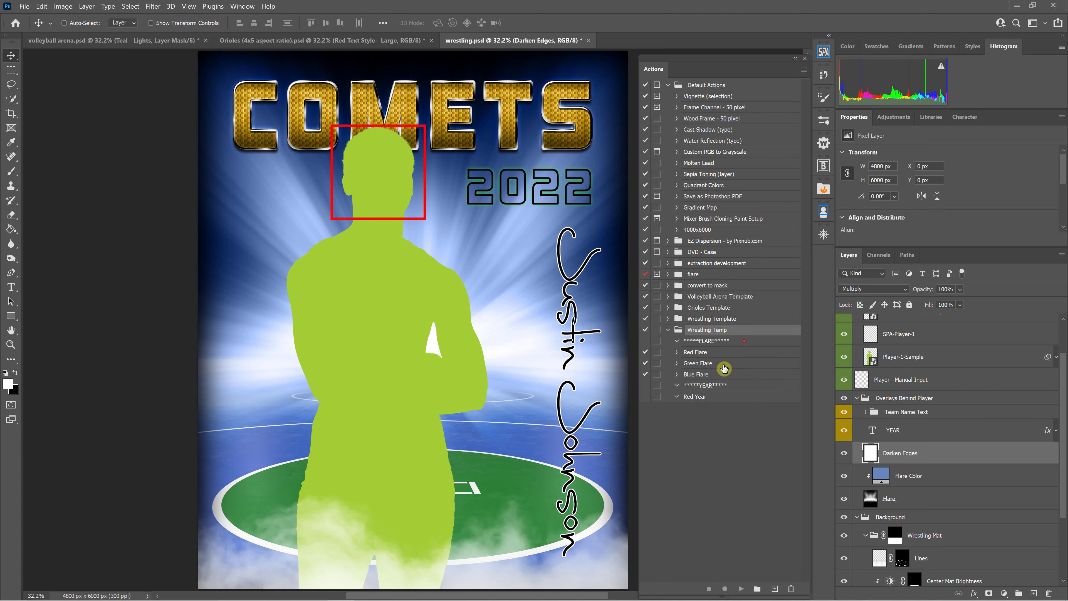
- Record into Red Year the selection of the YEAR layer and an outer glow color change to red e51717, then stop recording
{"action": "left_click", "coordinate": [699, 398]}
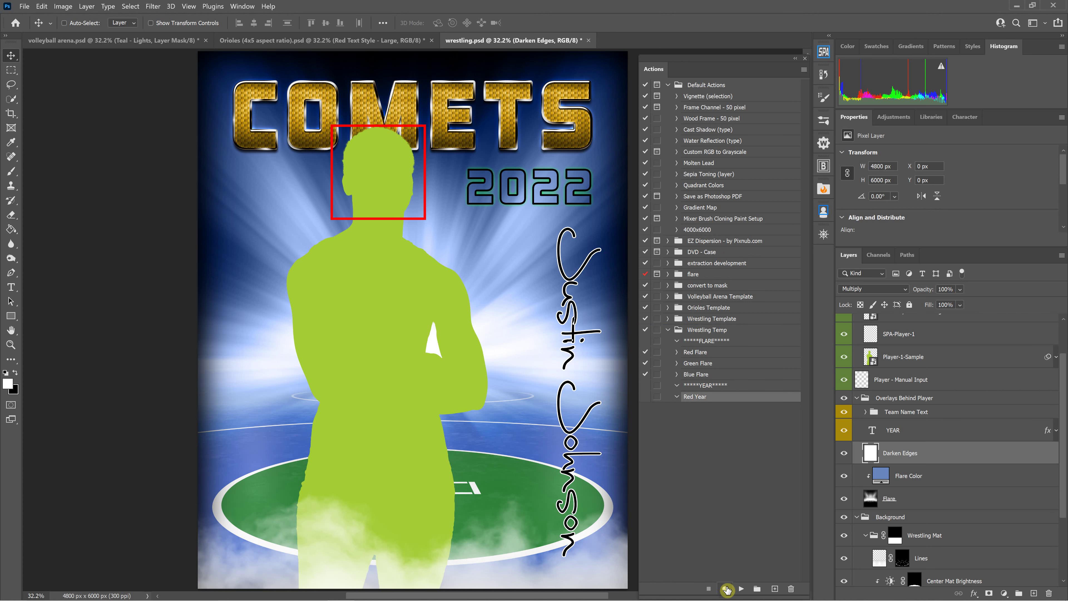
{"action": "left_click", "coordinate": [725, 588]}
{"action": "left_click", "coordinate": [918, 429]}
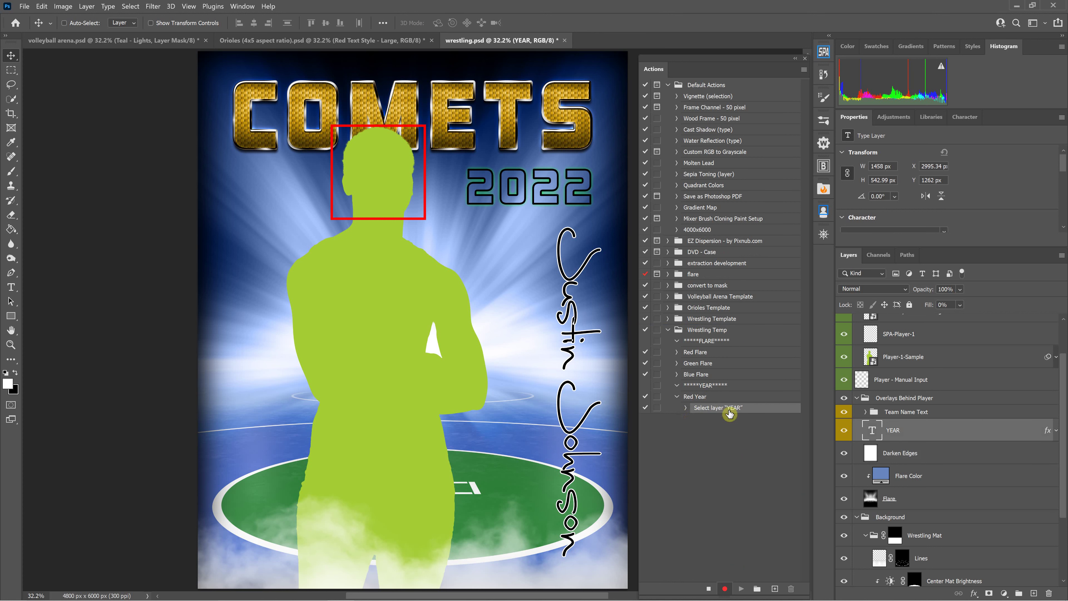
{"action": "double_click", "coordinate": [1048, 431]}
{"action": "left_click", "coordinate": [624, 210]}
{"action": "left_click", "coordinate": [743, 93]}
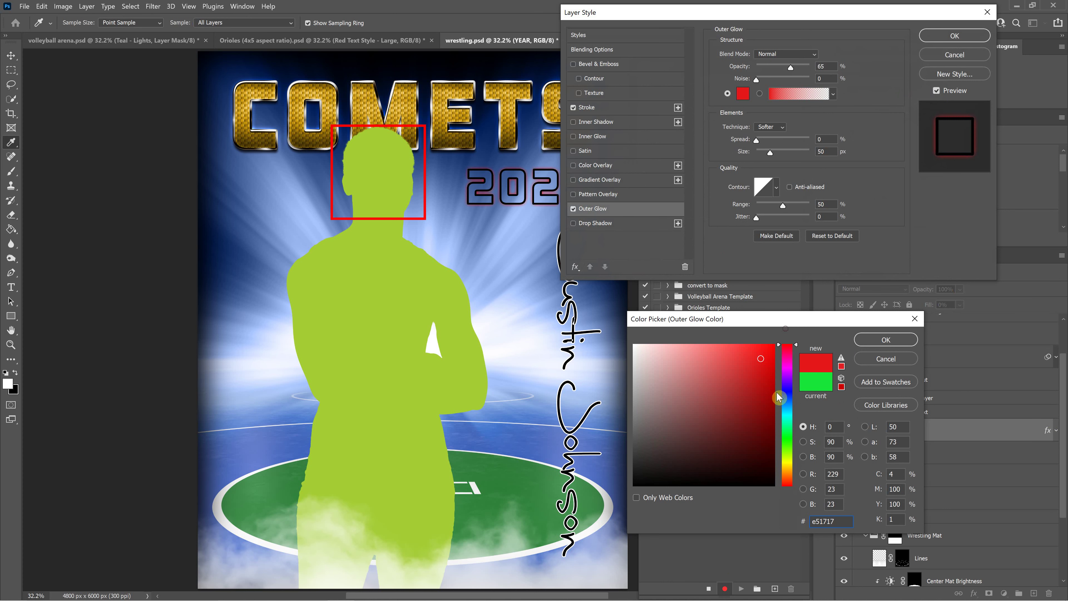
{"action": "left_click", "coordinate": [894, 346]}
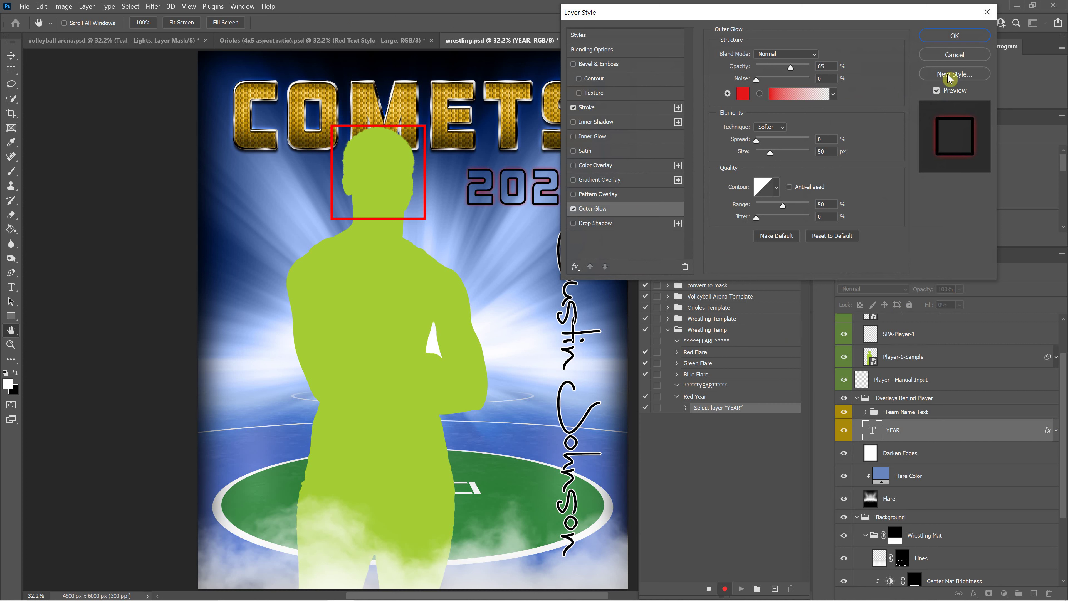
{"action": "left_click", "coordinate": [956, 37]}
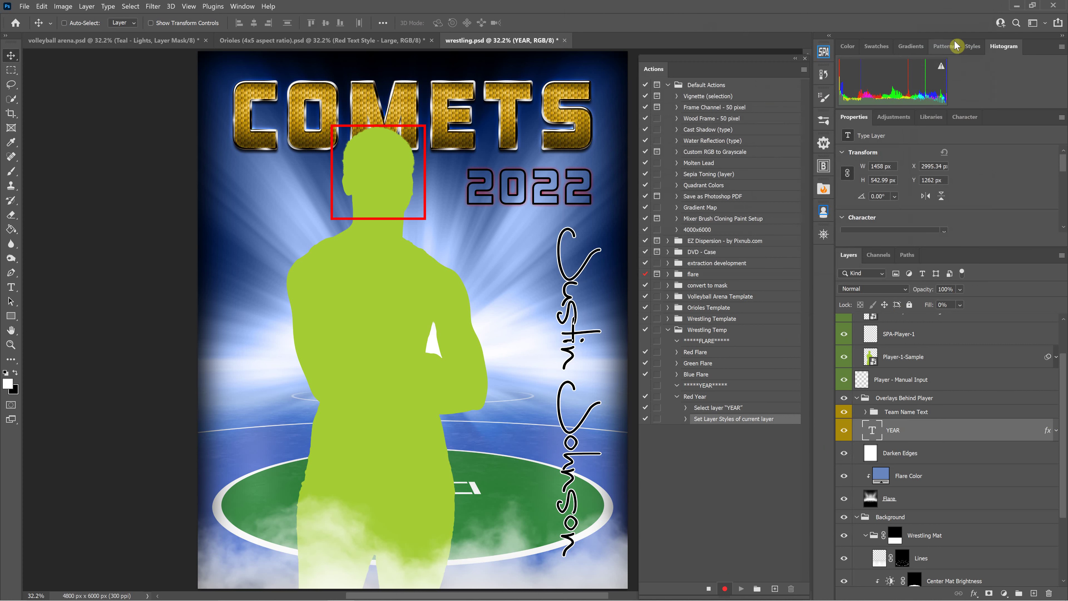
{"action": "left_click", "coordinate": [710, 589]}
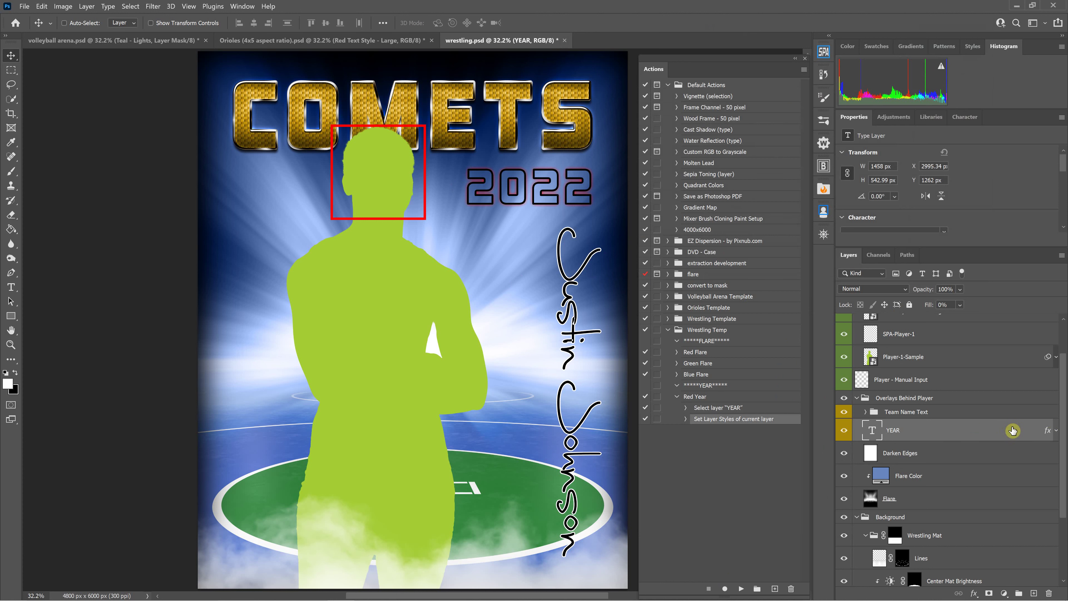
- Change the YEAR layer's outer glow color to blue without recording it
{"action": "double_click", "coordinate": [1048, 431]}
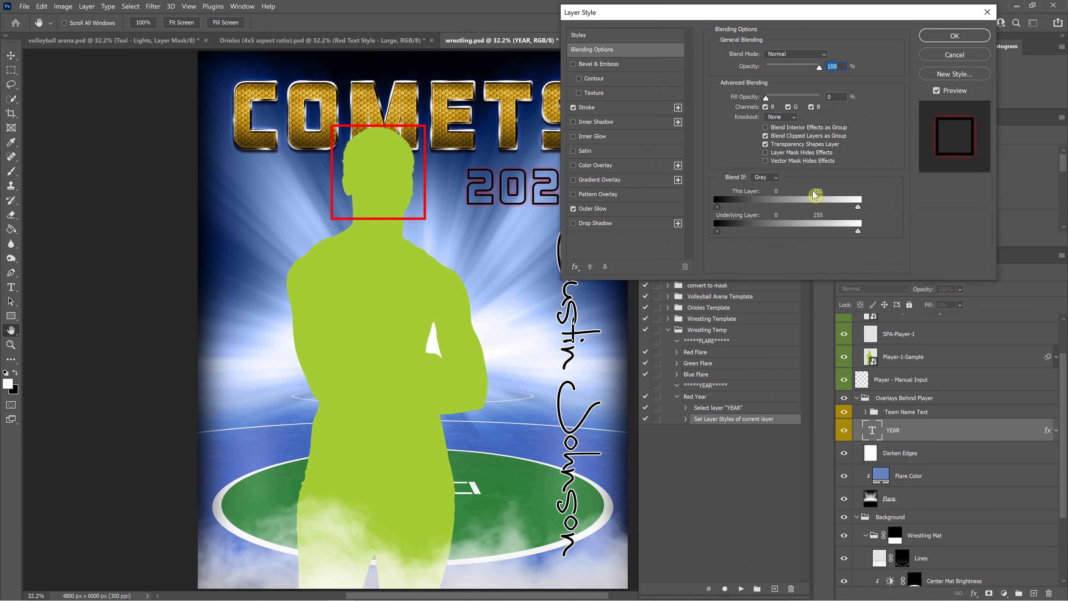
{"action": "left_click", "coordinate": [626, 210]}
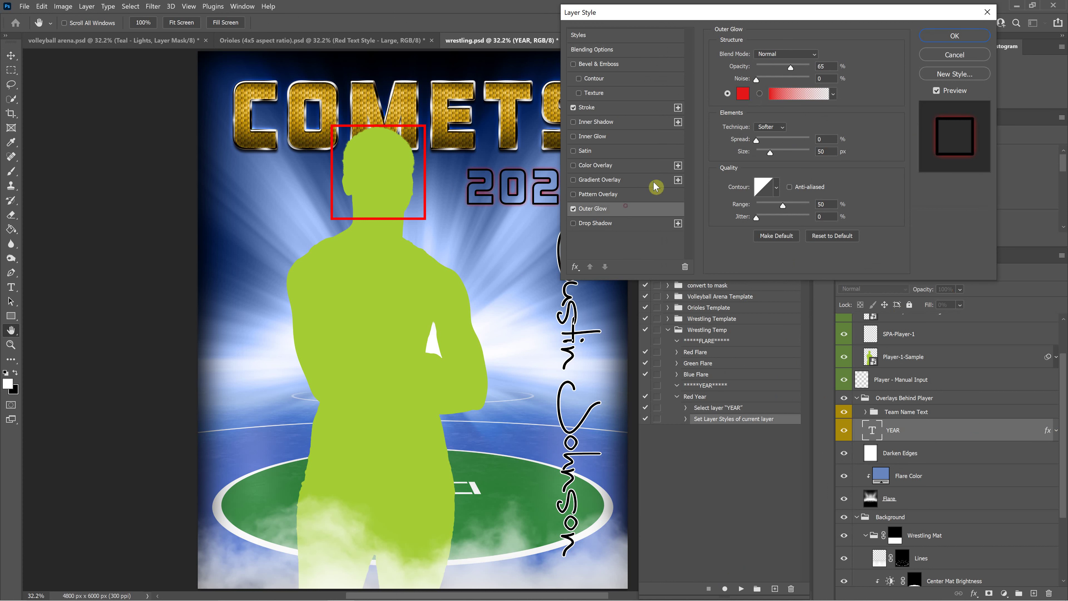
{"action": "left_click", "coordinate": [746, 94]}
{"action": "left_click_drag", "start_coordinate": [784, 439], "coordinate": [797, 394]}
{"action": "left_click", "coordinate": [885, 340]}
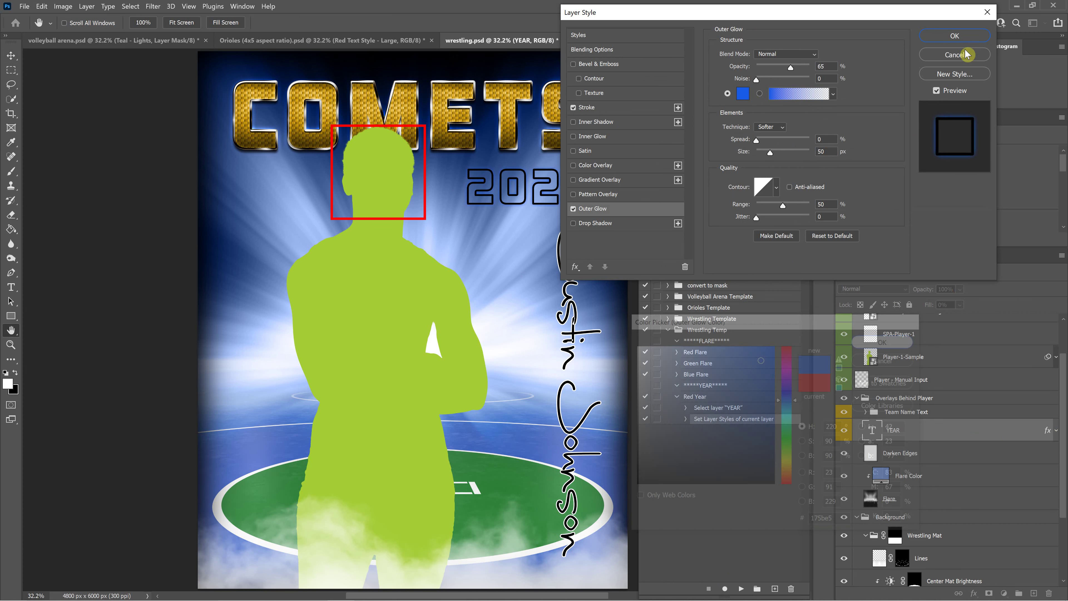
{"action": "left_click", "coordinate": [954, 36]}
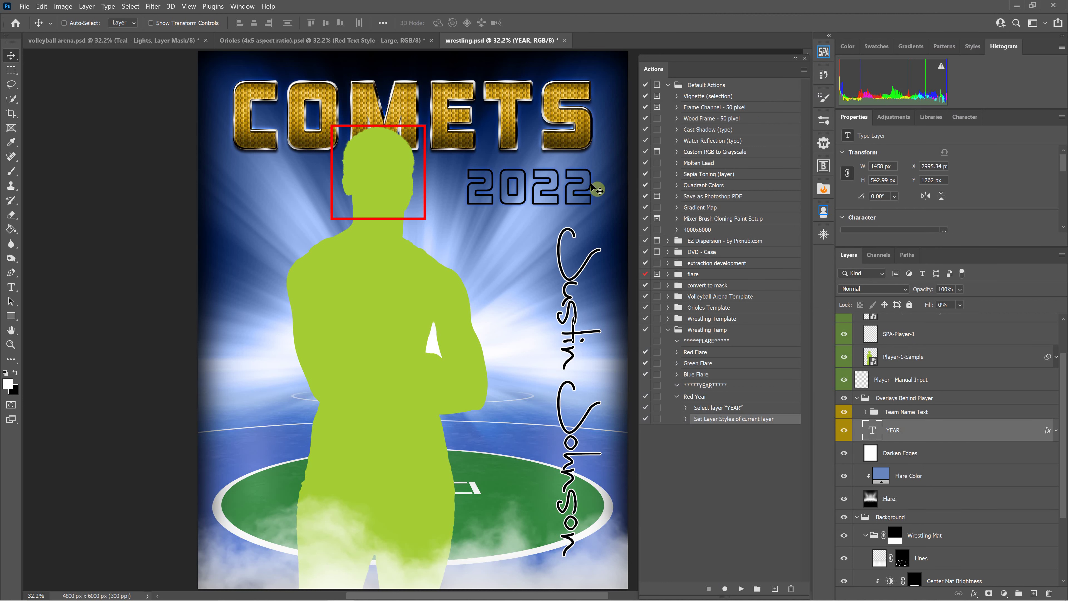
- Play the Red Year action as a test and collapse its recorded steps
{"action": "left_click", "coordinate": [699, 397]}
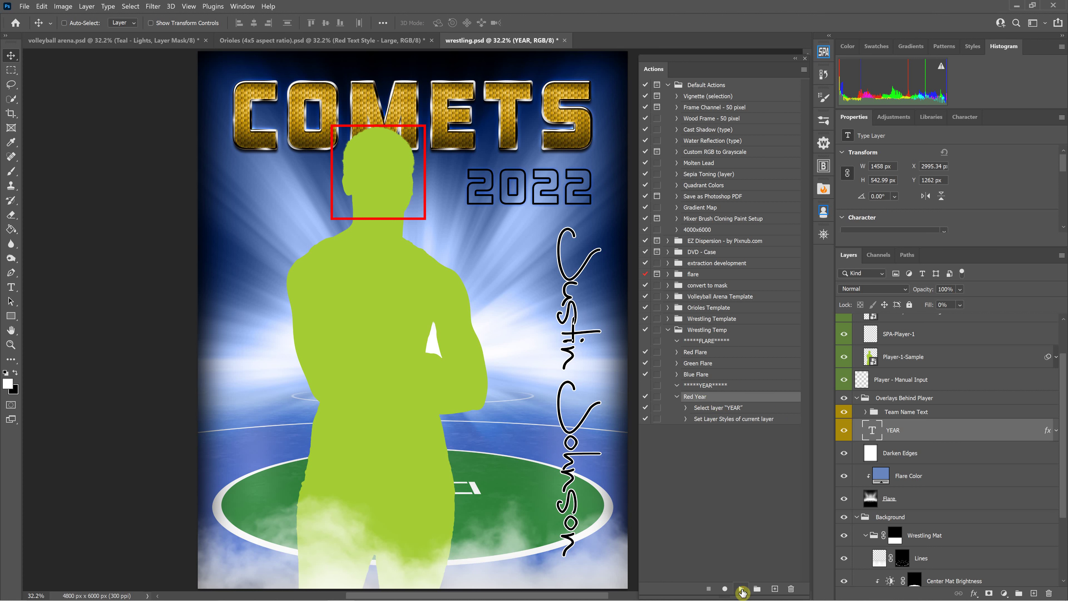
{"action": "left_click", "coordinate": [741, 591]}
{"action": "left_click", "coordinate": [676, 396]}
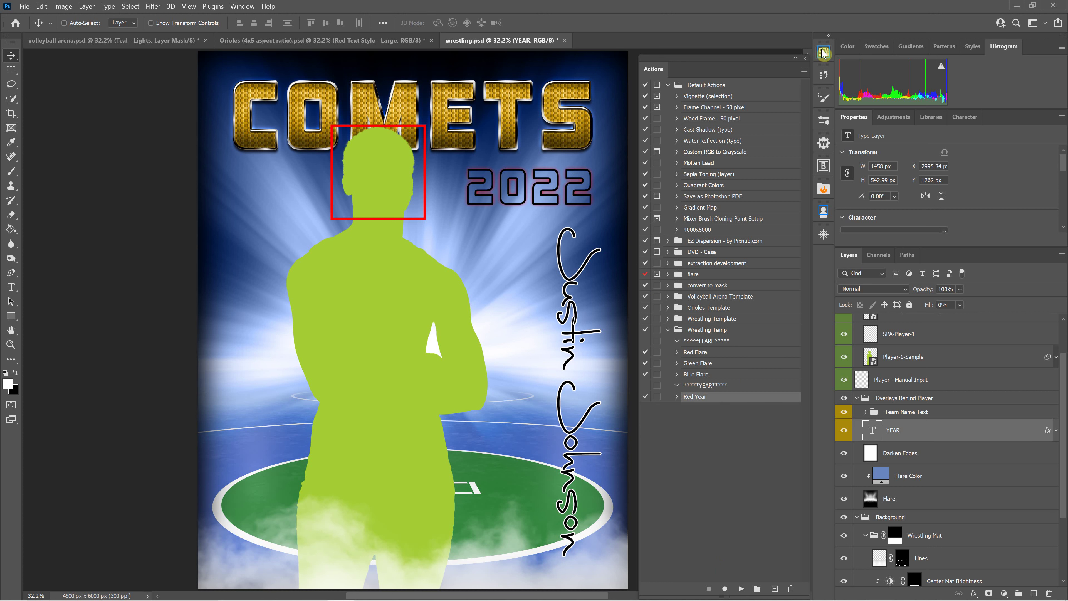
- Duplicate the Red Year action and rename the copy Green Year
{"action": "left_click", "coordinate": [804, 70]}
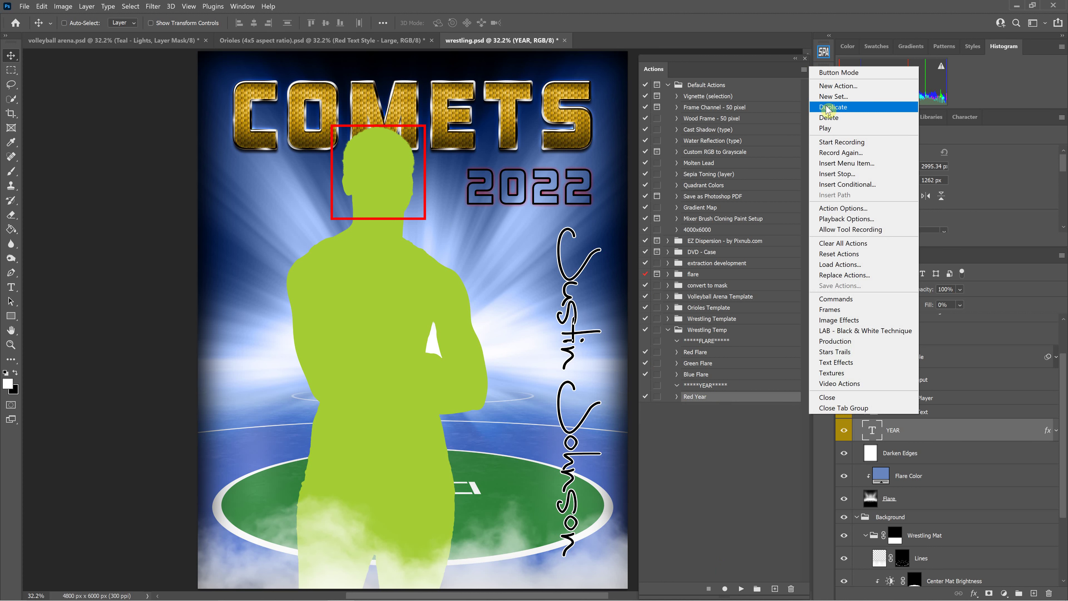
{"action": "left_click", "coordinate": [835, 107]}
{"action": "double_click", "coordinate": [717, 408]}
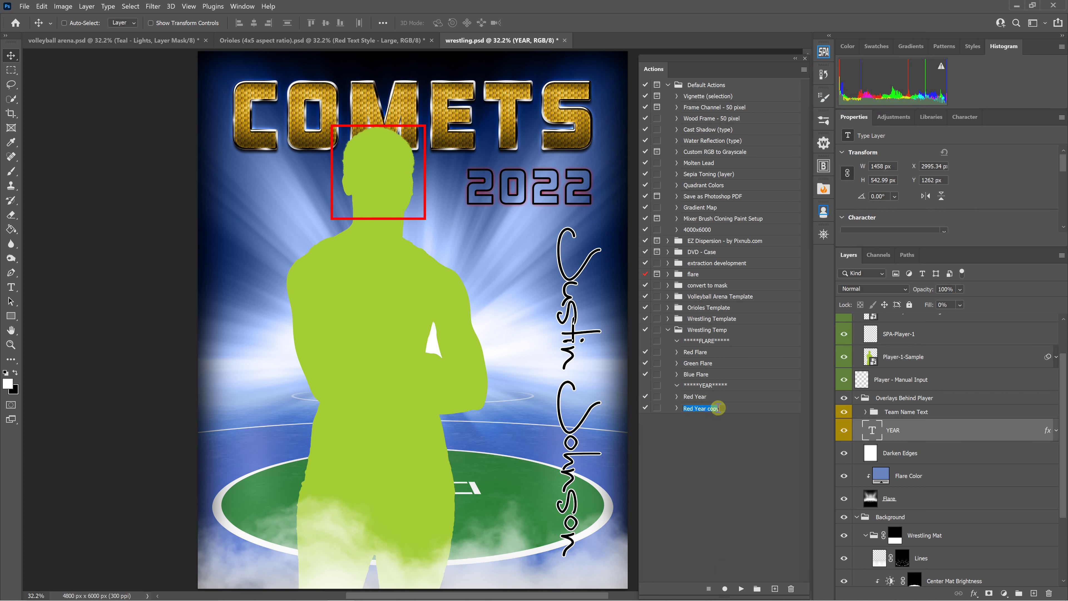
{"action": "left_click_drag", "start_coordinate": [720, 408], "coordinate": [707, 407]}
{"action": "left_click", "coordinate": [747, 407]}
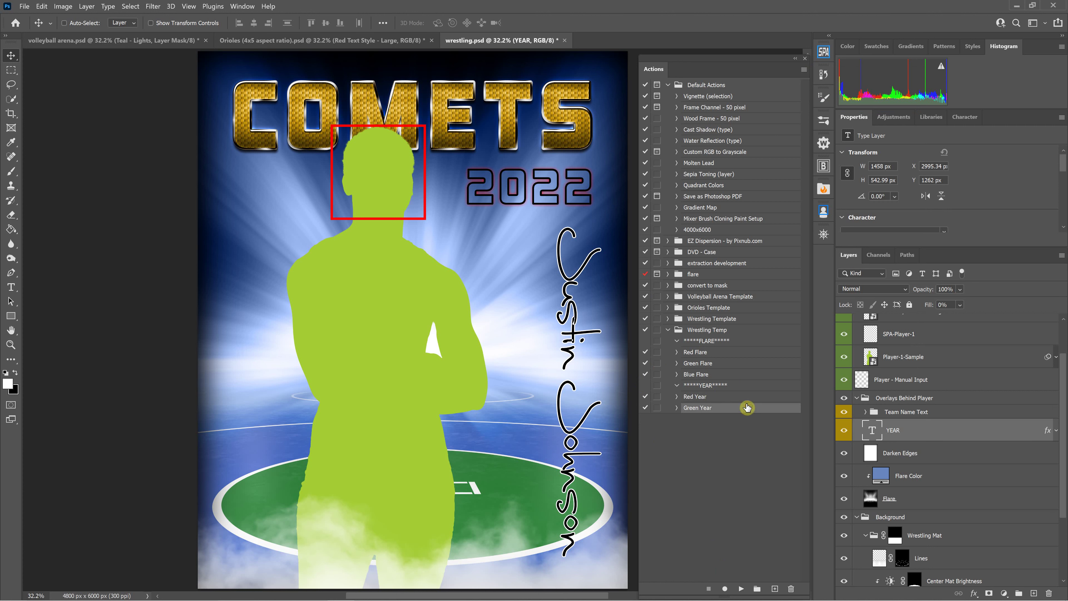
- Duplicate the Green Year action and rename the copy Blue Year
{"action": "left_click", "coordinate": [804, 70]}
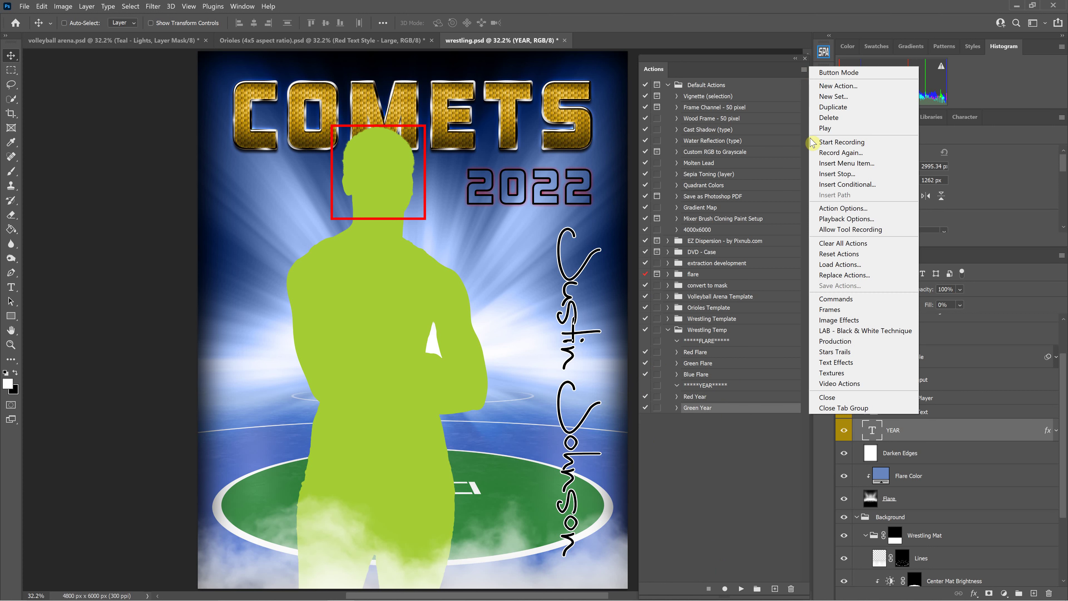
{"action": "left_click", "coordinate": [833, 107]}
{"action": "double_click", "coordinate": [715, 420]}
{"action": "double_click", "coordinate": [719, 419]}
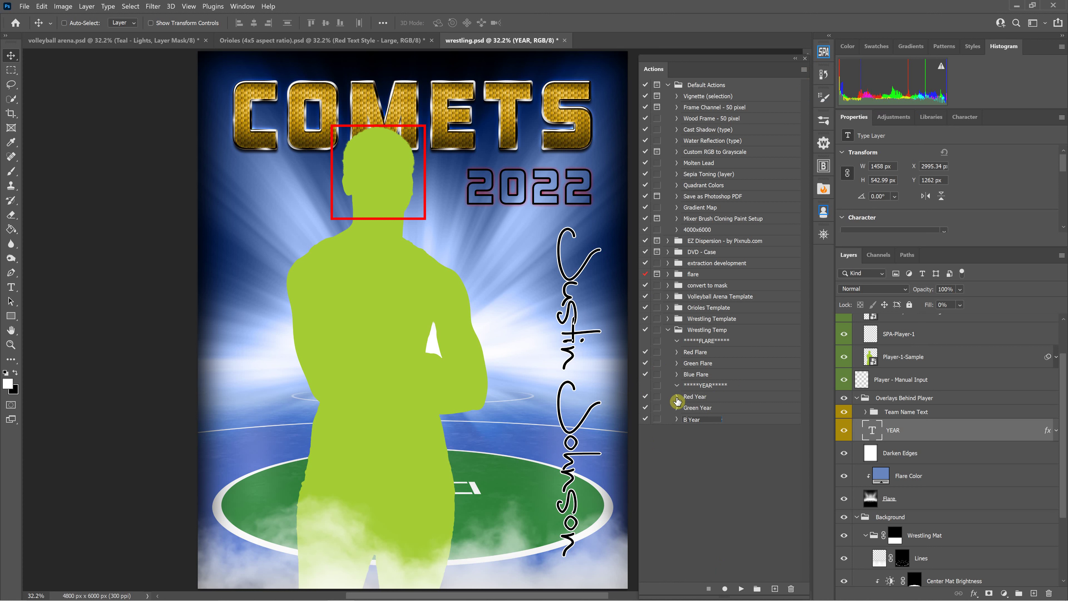
{"action": "key", "text": "Return"}
- Re-record the Set Layer Styles step of Green Year with the outer glow color's hue set to 130
{"action": "left_click", "coordinate": [712, 397]}
{"action": "left_click", "coordinate": [722, 411]}
{"action": "left_click", "coordinate": [677, 408]}
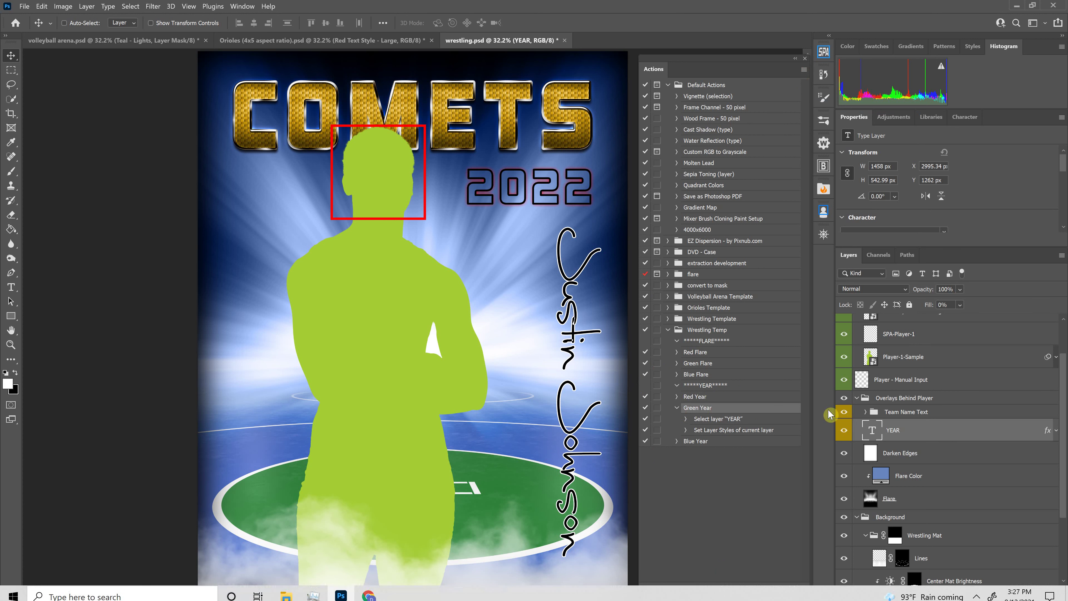
{"action": "left_click", "coordinate": [894, 433]}
{"action": "left_click", "coordinate": [904, 433]}
{"action": "left_click", "coordinate": [724, 434]}
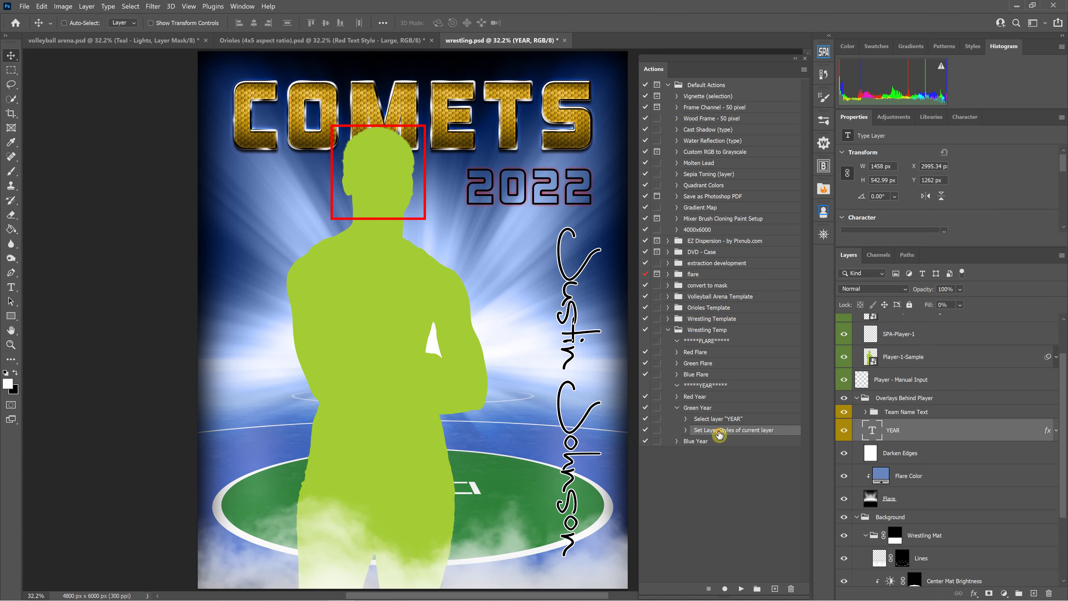
{"action": "double_click", "coordinate": [719, 434]}
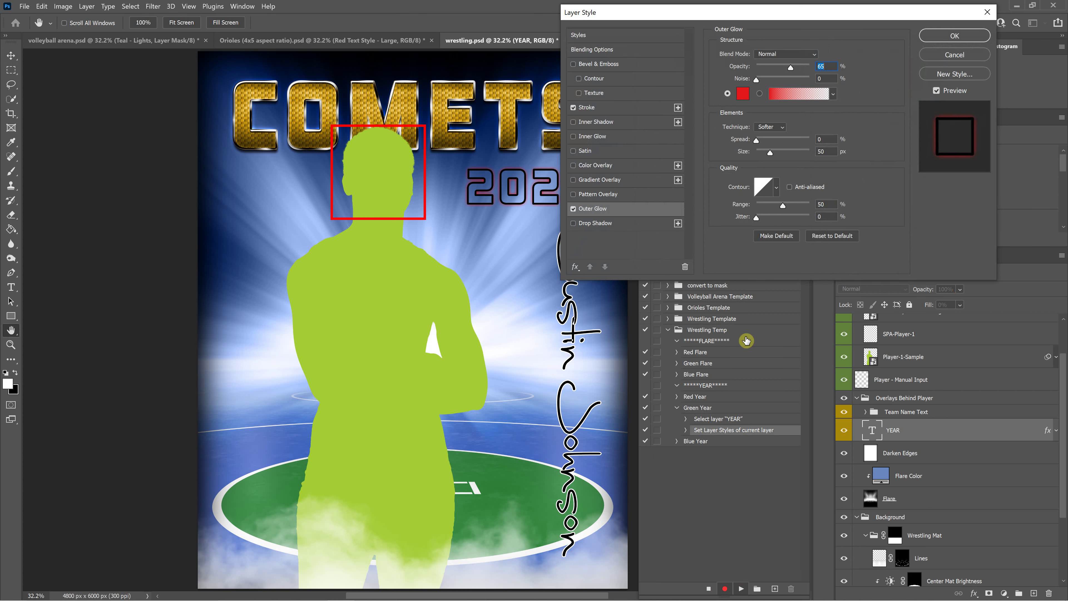
{"action": "left_click_drag", "start_coordinate": [862, 21], "coordinate": [822, 98]}
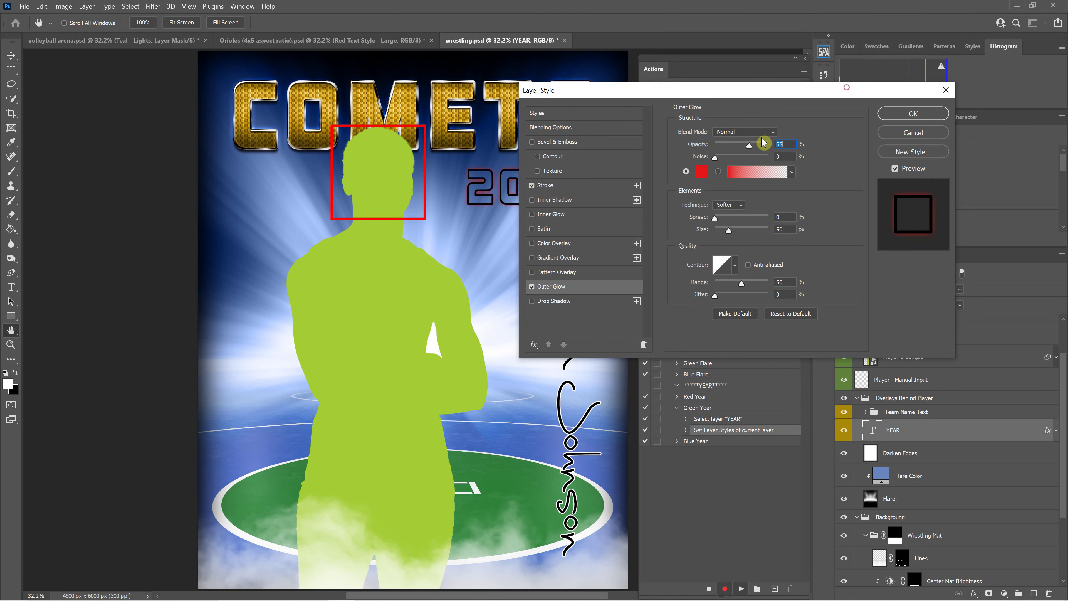
{"action": "left_click", "coordinate": [701, 178]}
{"action": "left_click_drag", "start_coordinate": [778, 389], "coordinate": [760, 276]}
{"action": "type", "text": "130"}
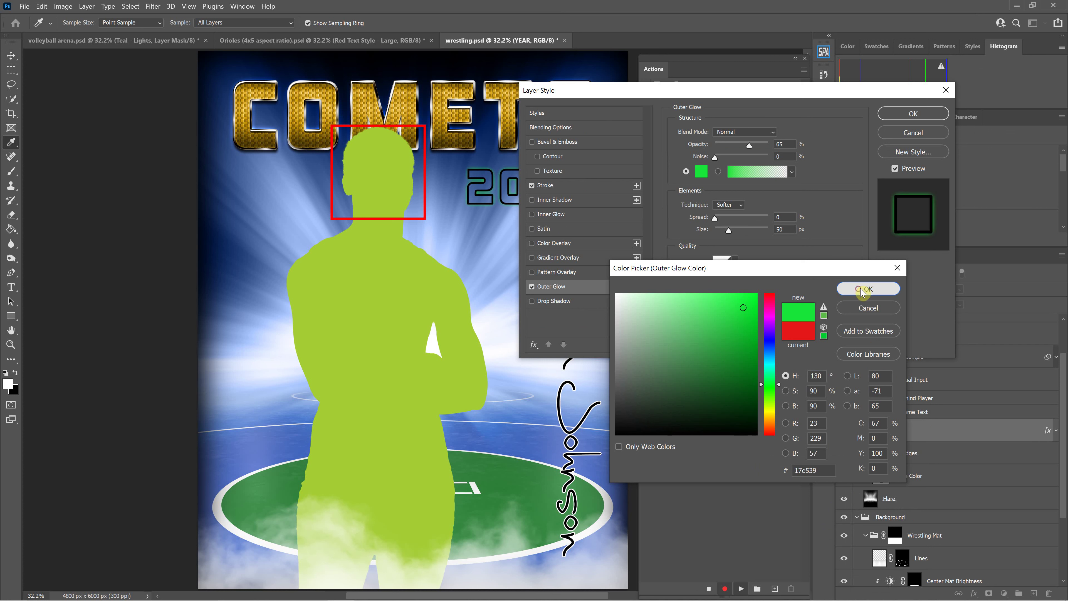
{"action": "left_click", "coordinate": [862, 289]}
{"action": "left_click", "coordinate": [913, 113]}
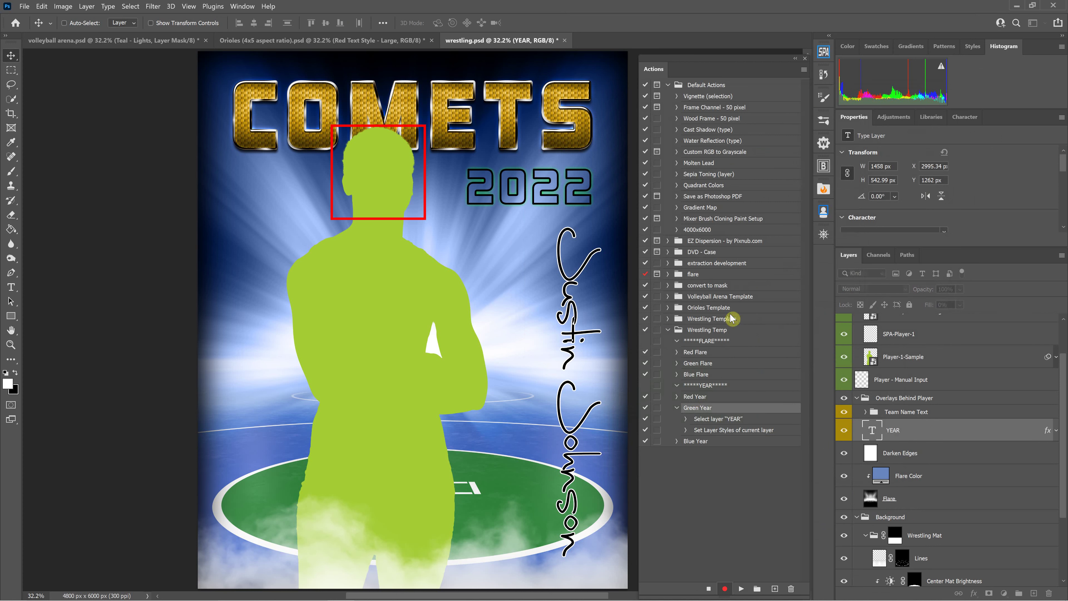
- Re-record the Set Layer Styles step of Blue Year with the outer glow color's hue set to 220
{"action": "left_click", "coordinate": [707, 443]}
{"action": "left_click", "coordinate": [677, 442]}
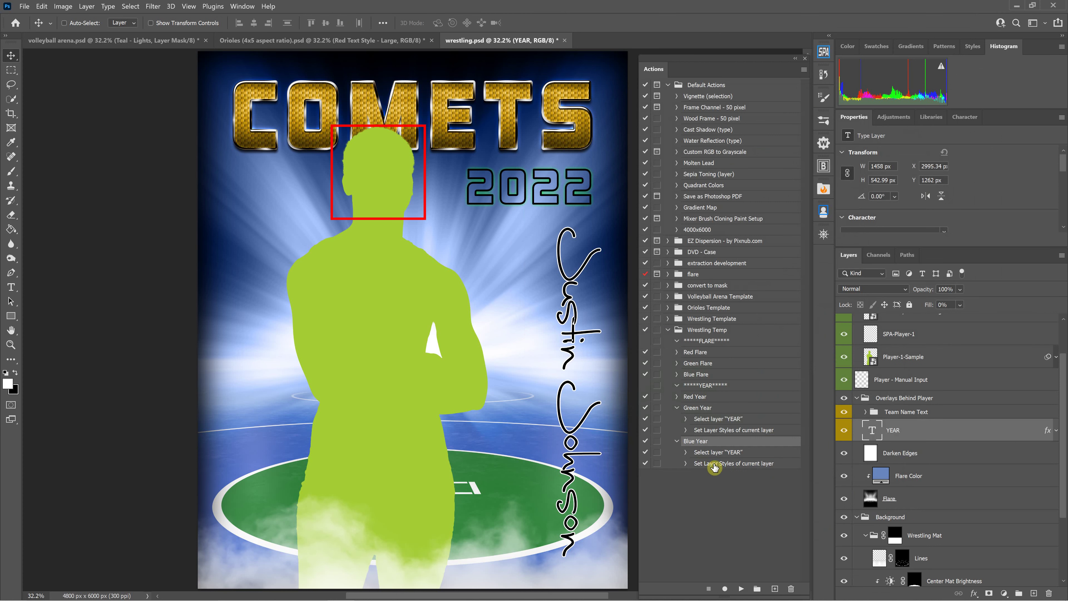
{"action": "left_click", "coordinate": [714, 464]}
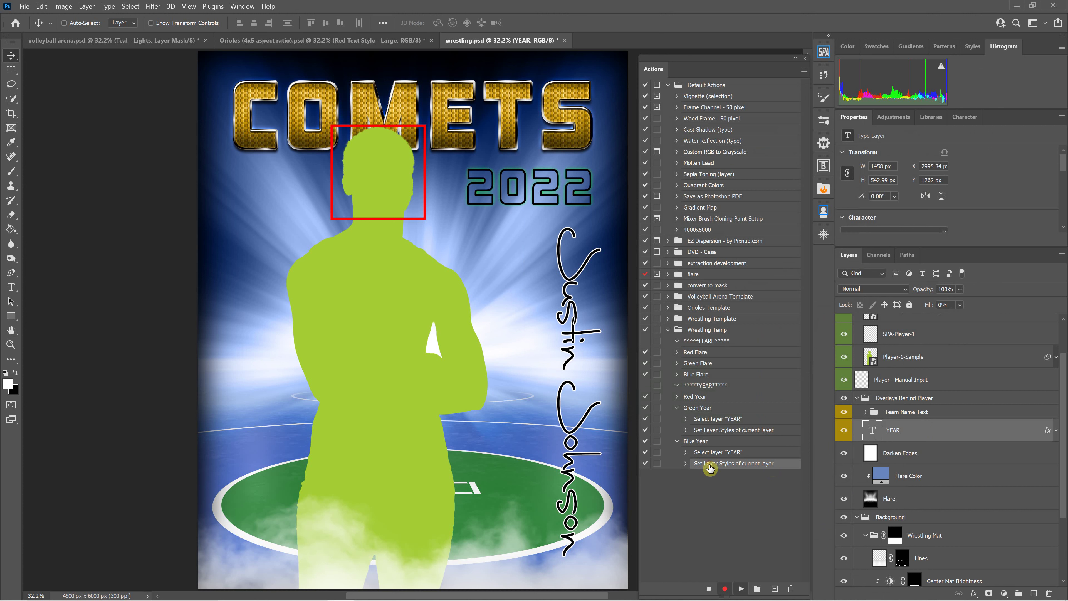
{"action": "left_click", "coordinate": [734, 587]}
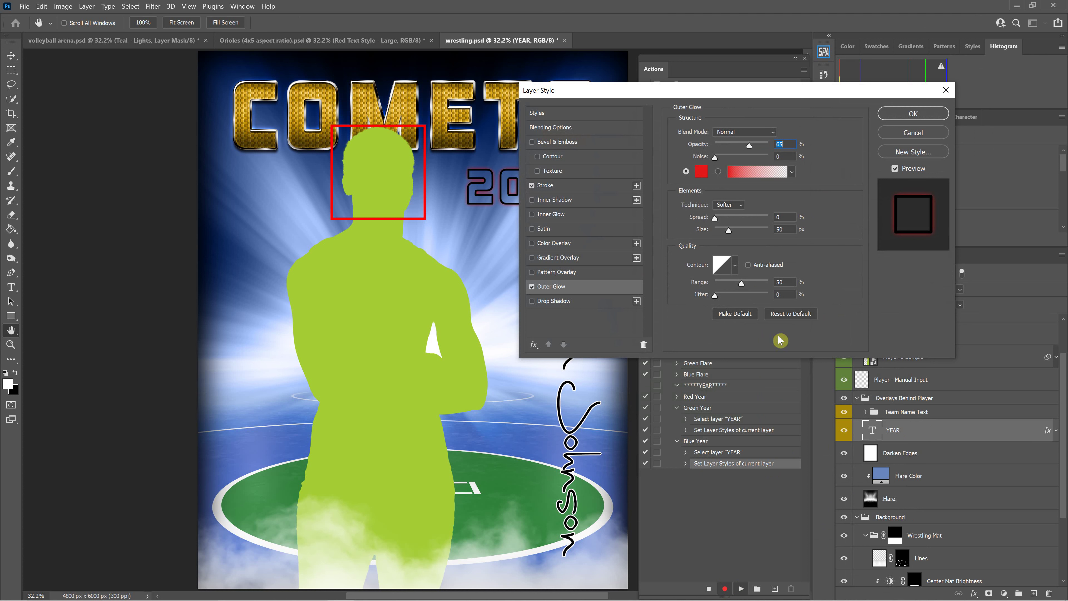
{"action": "left_click", "coordinate": [701, 171]}
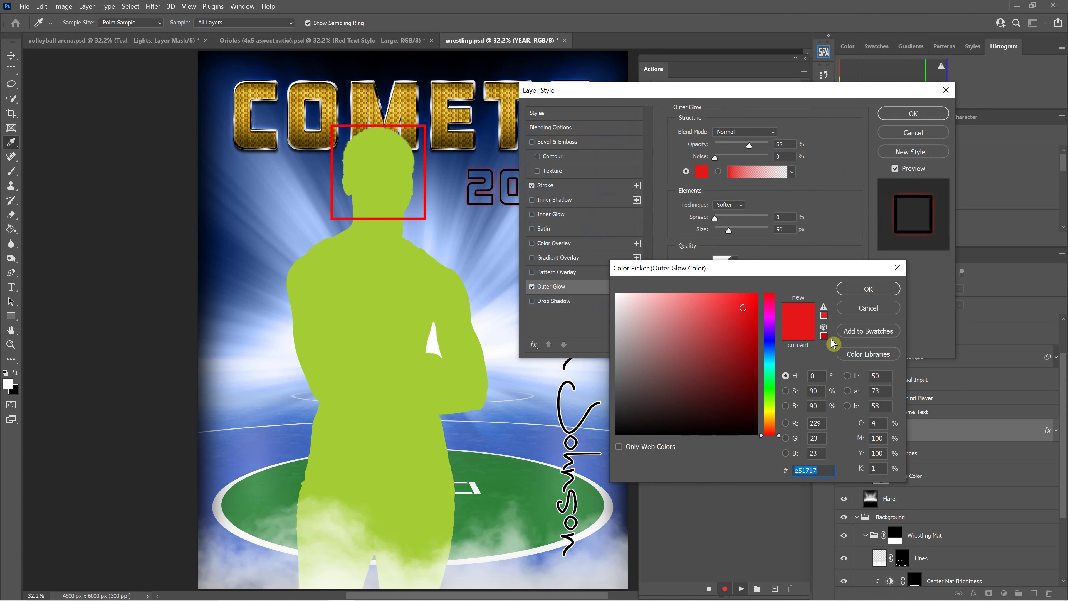
{"action": "type", "text": "220"}
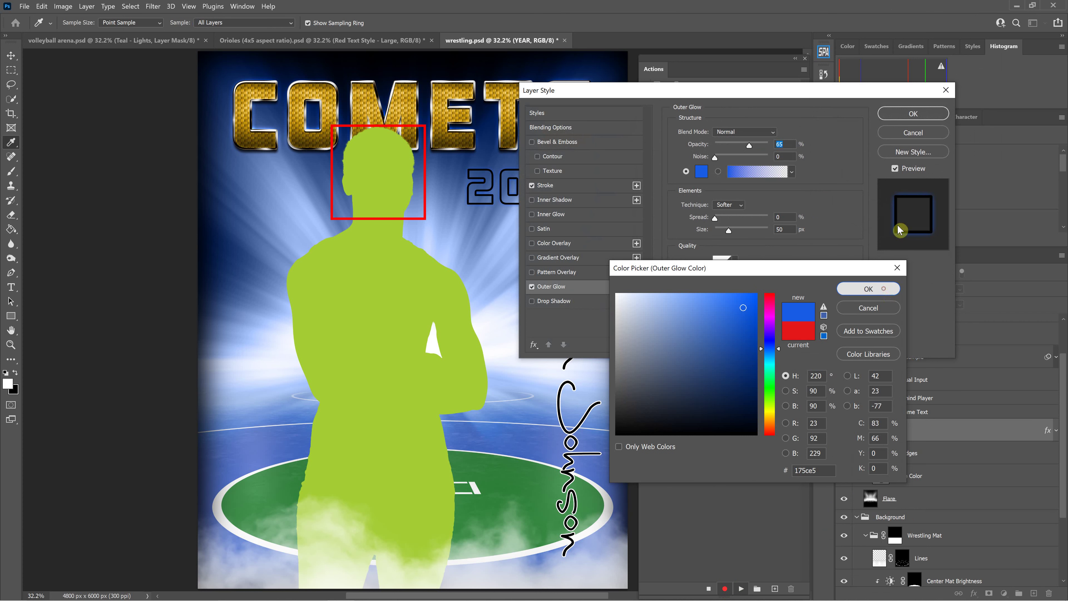
{"action": "key", "text": "Return"}
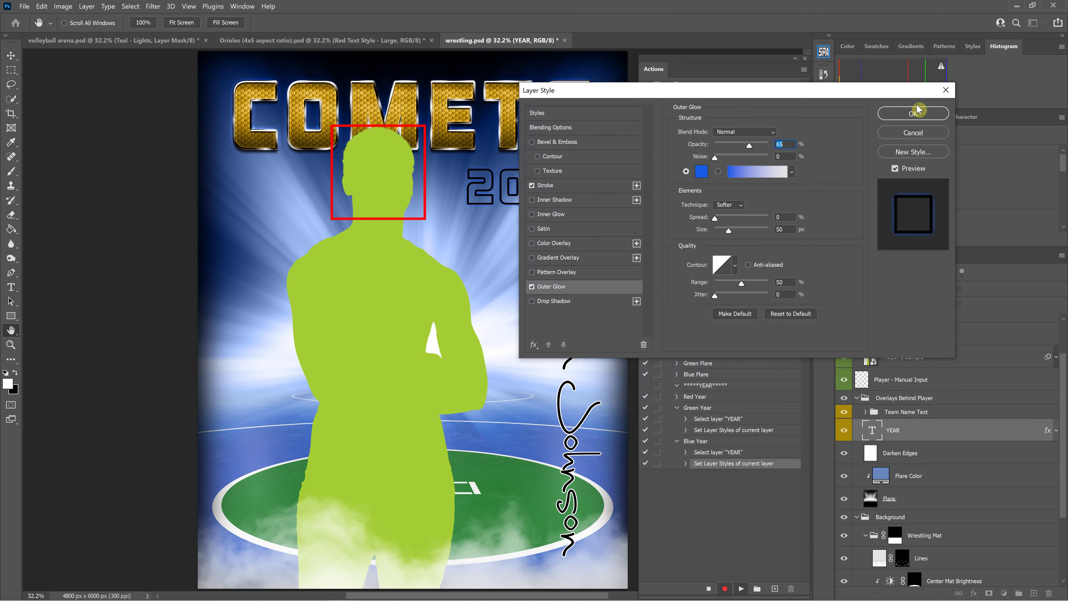
{"action": "left_click", "coordinate": [916, 116]}
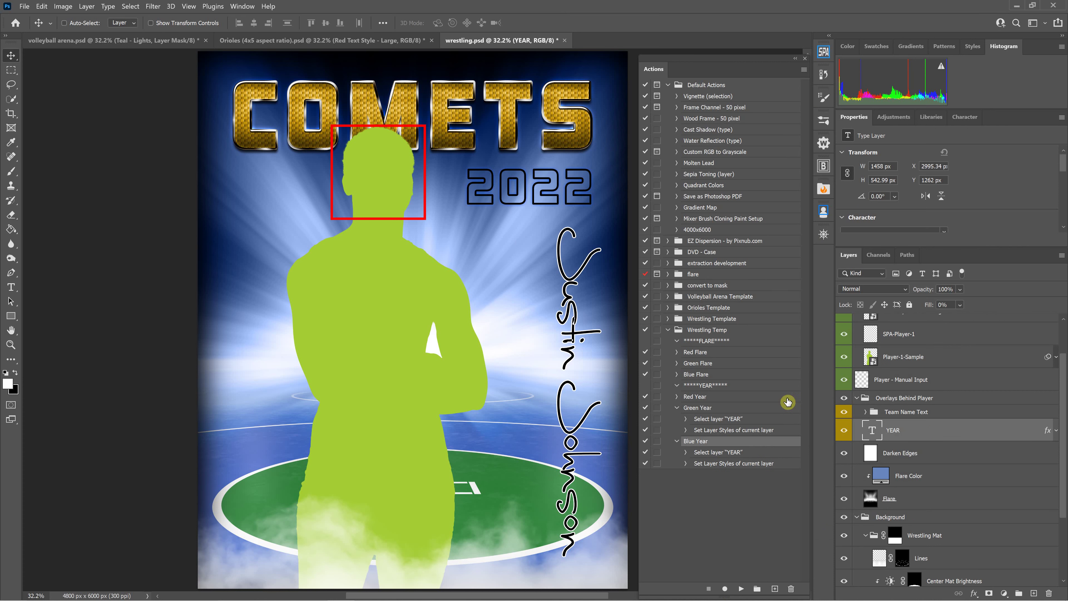
- Collapse the Green Year and Blue Year actions and test Red Year with the Player-1-Sample layer active
{"action": "left_click", "coordinate": [677, 407]}
{"action": "left_click", "coordinate": [677, 418]}
{"action": "left_click", "coordinate": [723, 401]}
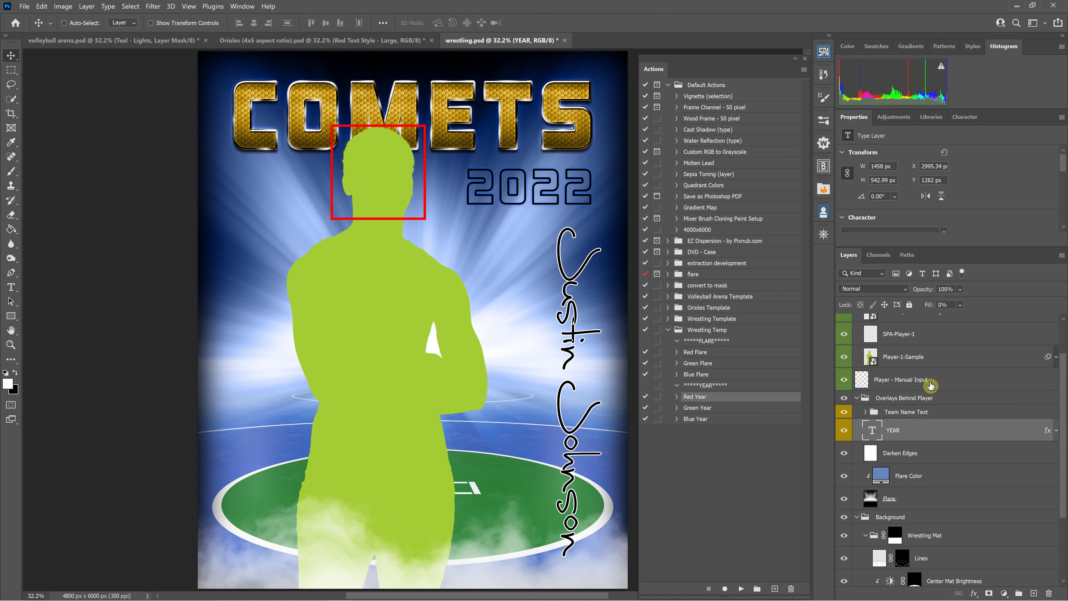
{"action": "left_click", "coordinate": [917, 366]}
{"action": "left_click", "coordinate": [741, 589]}
- Make SPA-Player-1 the active layer and play the Green Year action
{"action": "left_click", "coordinate": [880, 338]}
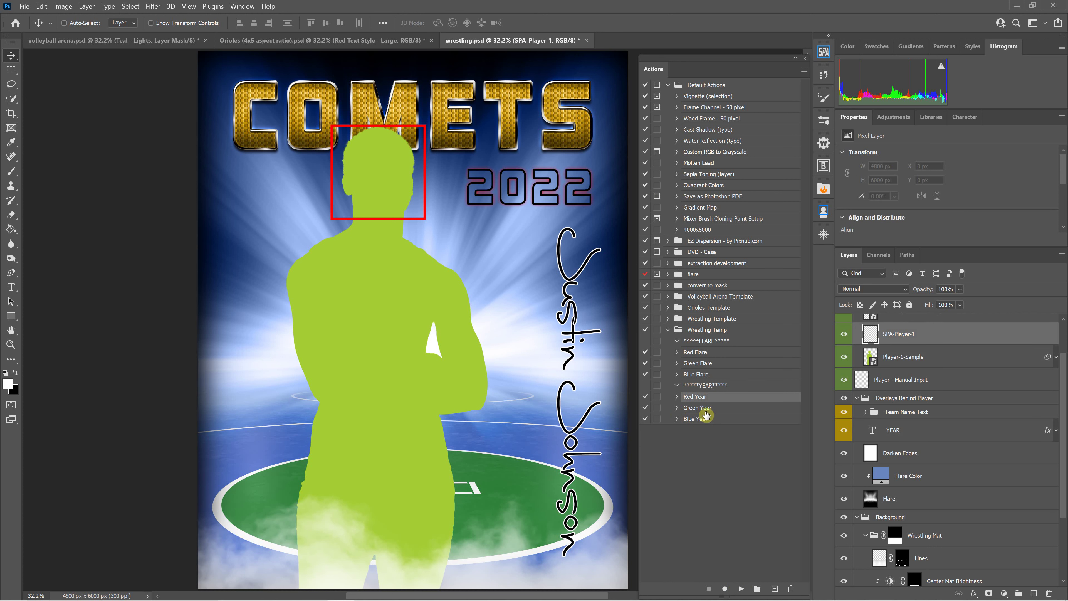
{"action": "left_click", "coordinate": [704, 408]}
{"action": "left_click", "coordinate": [741, 588]}
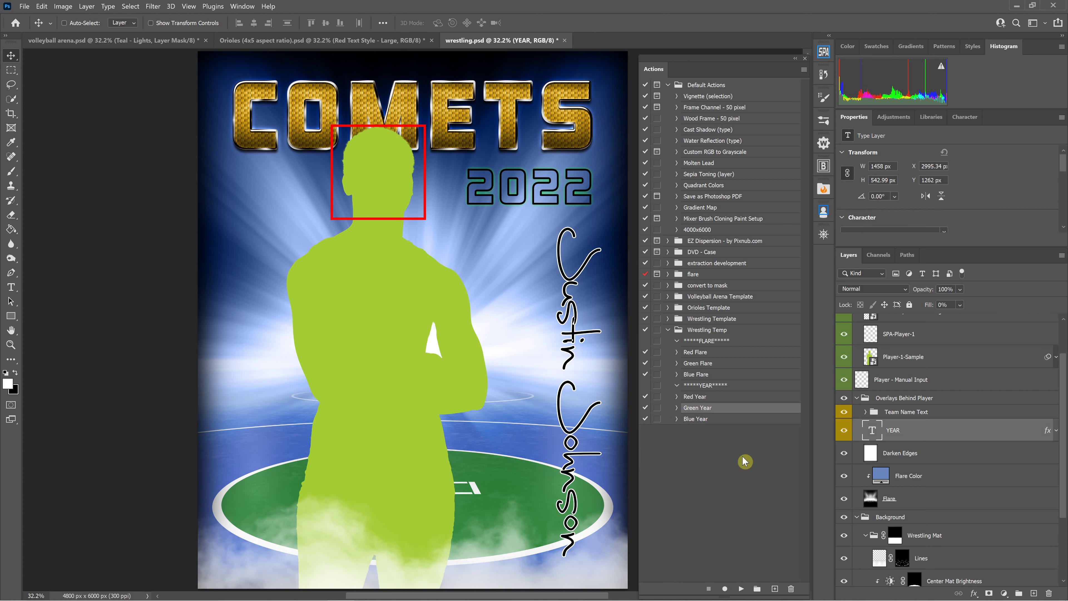
- Make the Team Name Text group active and play the Blue Year action
{"action": "left_click", "coordinate": [701, 419]}
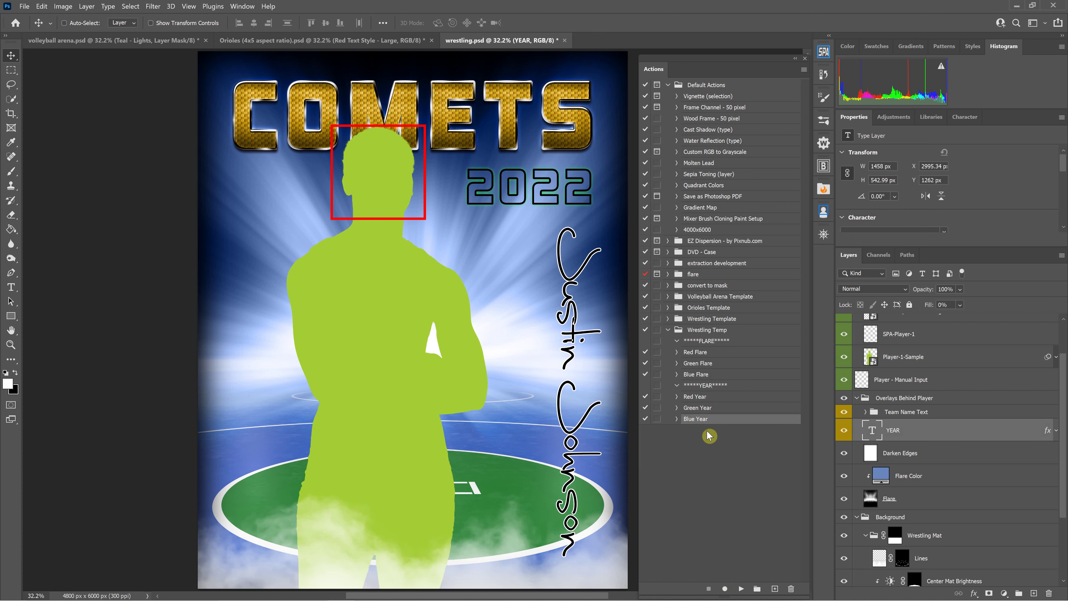
{"action": "left_click", "coordinate": [878, 414]}
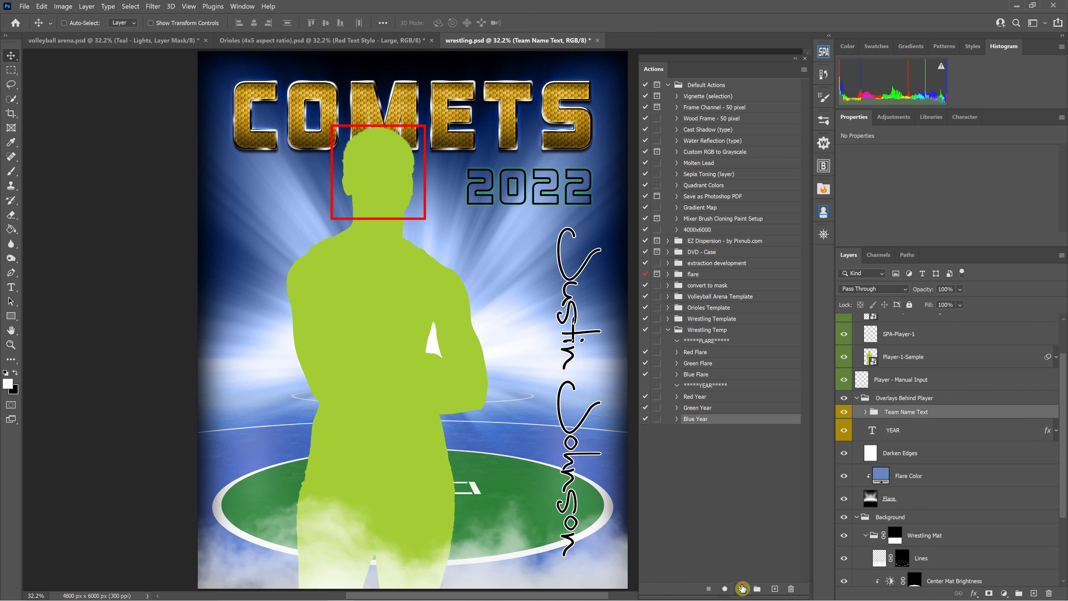
{"action": "left_click", "coordinate": [743, 587]}
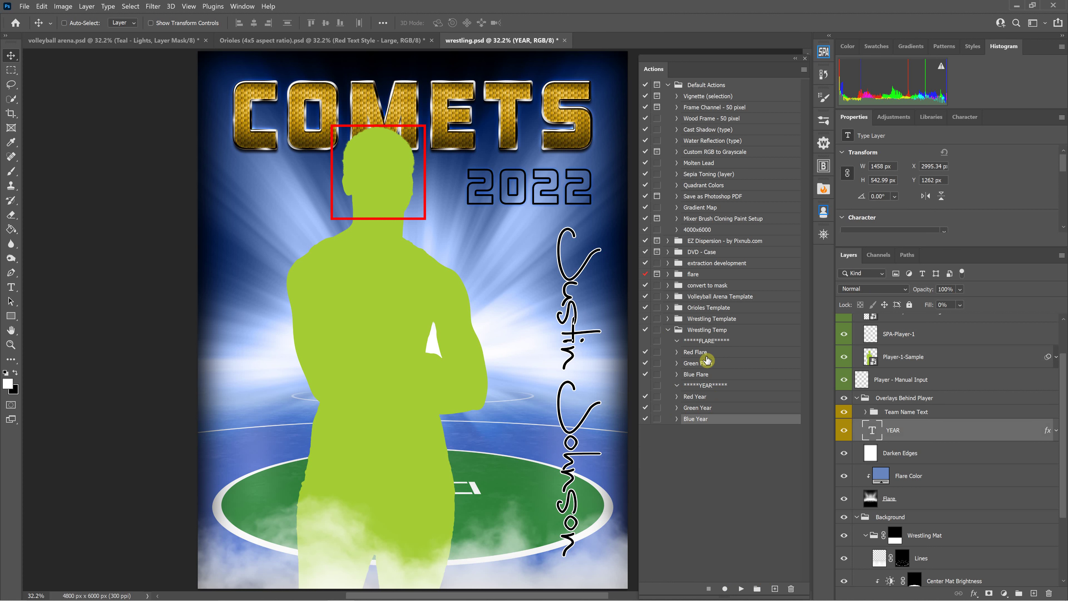
- Change the Flare Color fill layer to white, sampled from the vertical player name on the poster
{"action": "left_click", "coordinate": [881, 480]}
{"action": "double_click", "coordinate": [880, 478]}
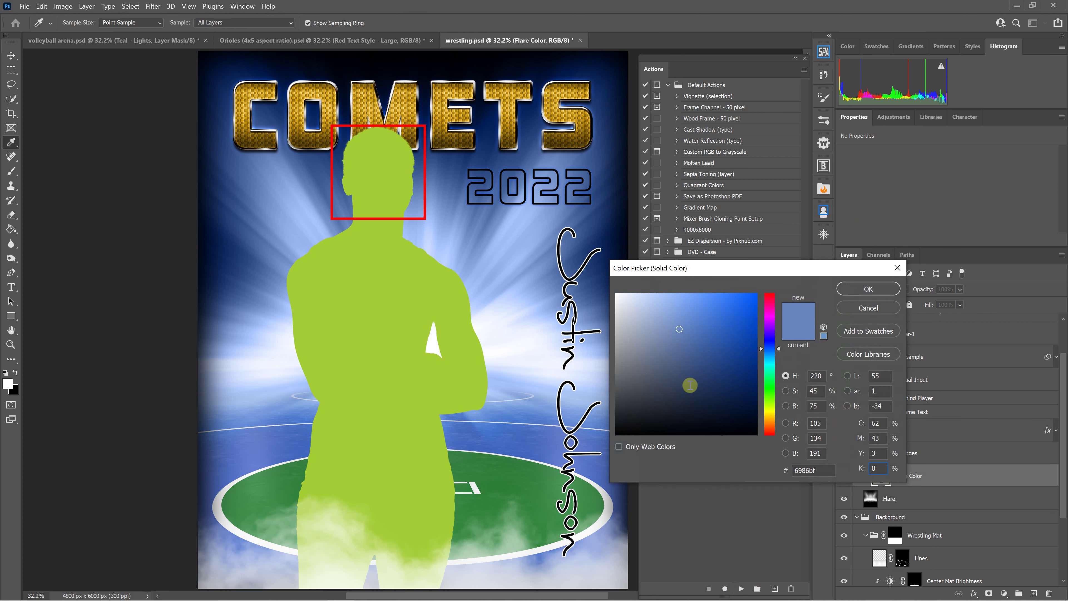
{"action": "left_click", "coordinate": [570, 245]}
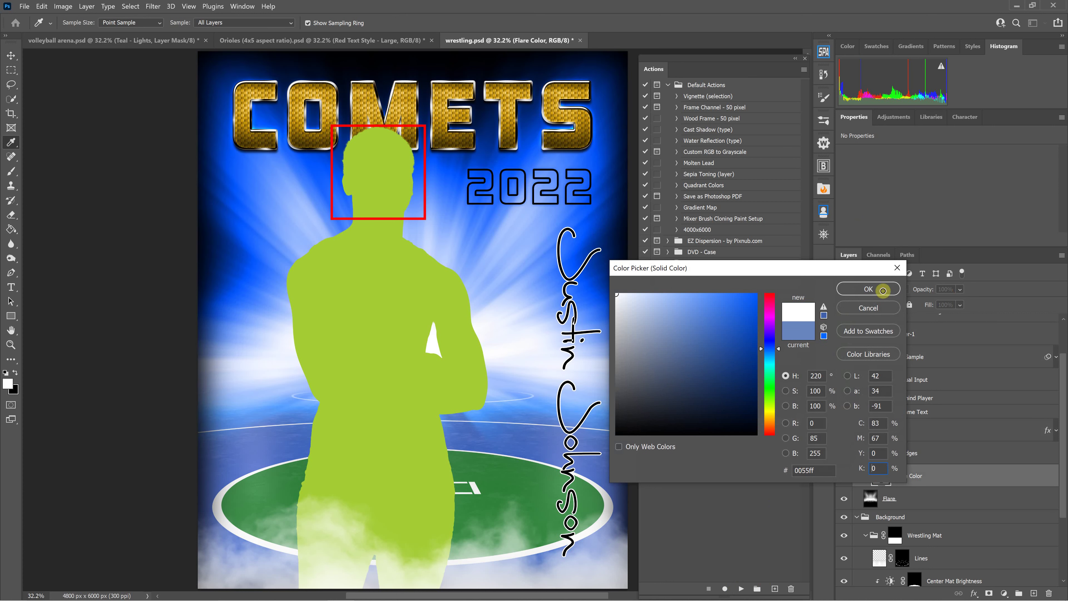
{"action": "left_click", "coordinate": [868, 289]}
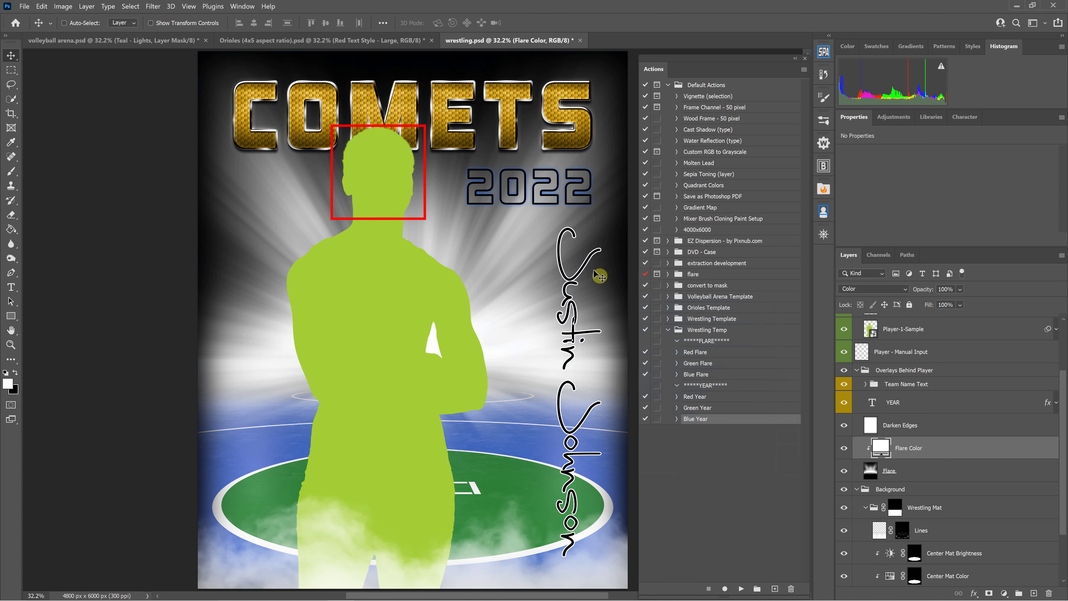
- Review the volleyball arena and Orioles templates, and return to the wrestling template
{"action": "scroll", "coordinate": [622, 349], "scroll_direction": "down", "scroll_amount": 1}
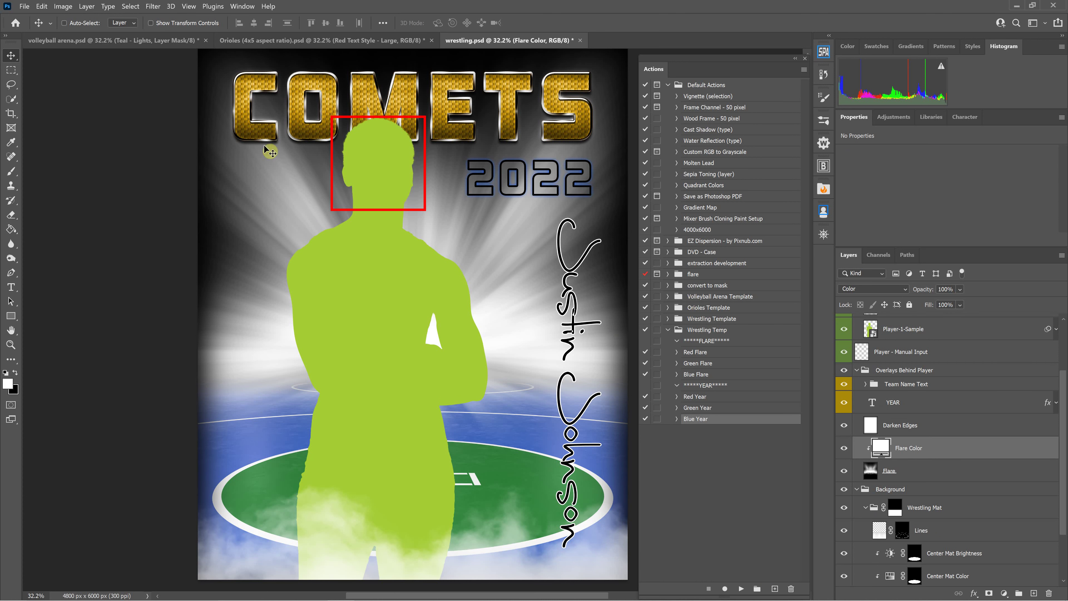
{"action": "left_click", "coordinate": [140, 47]}
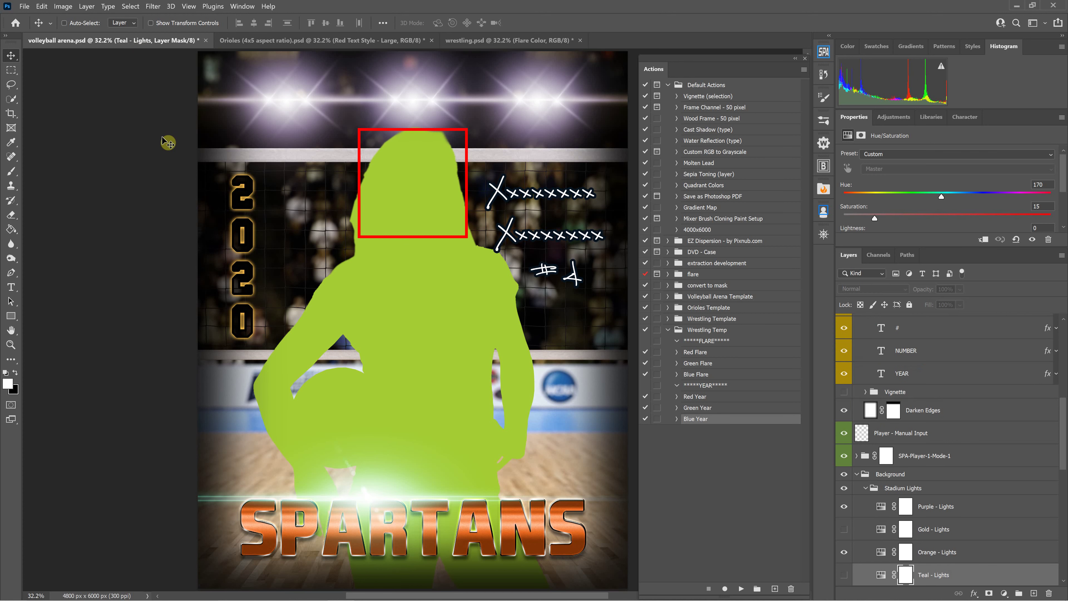
{"action": "left_click", "coordinate": [295, 41]}
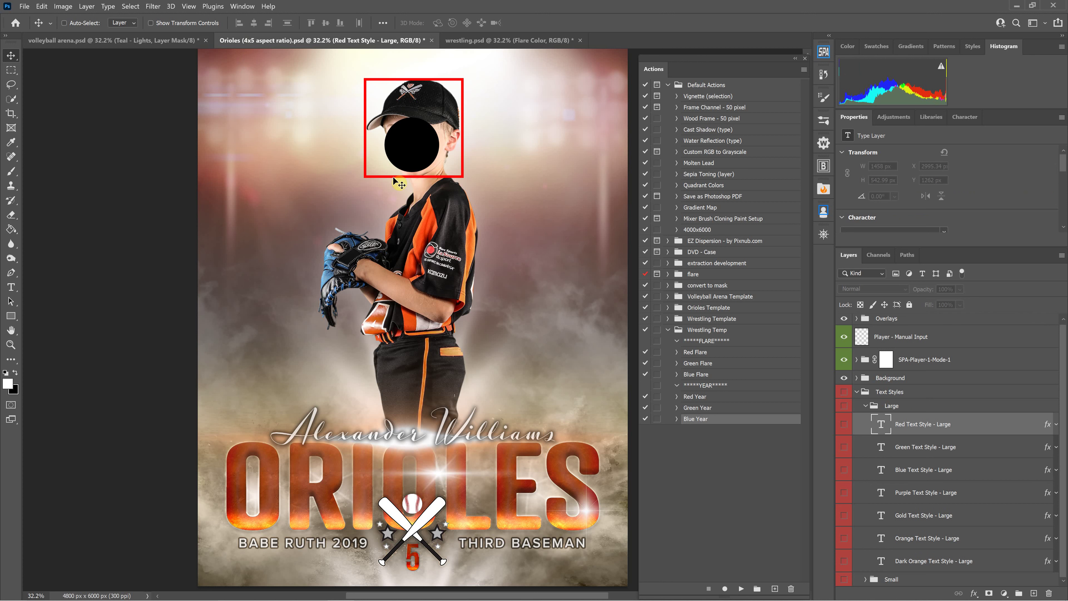
{"action": "left_click", "coordinate": [500, 42]}
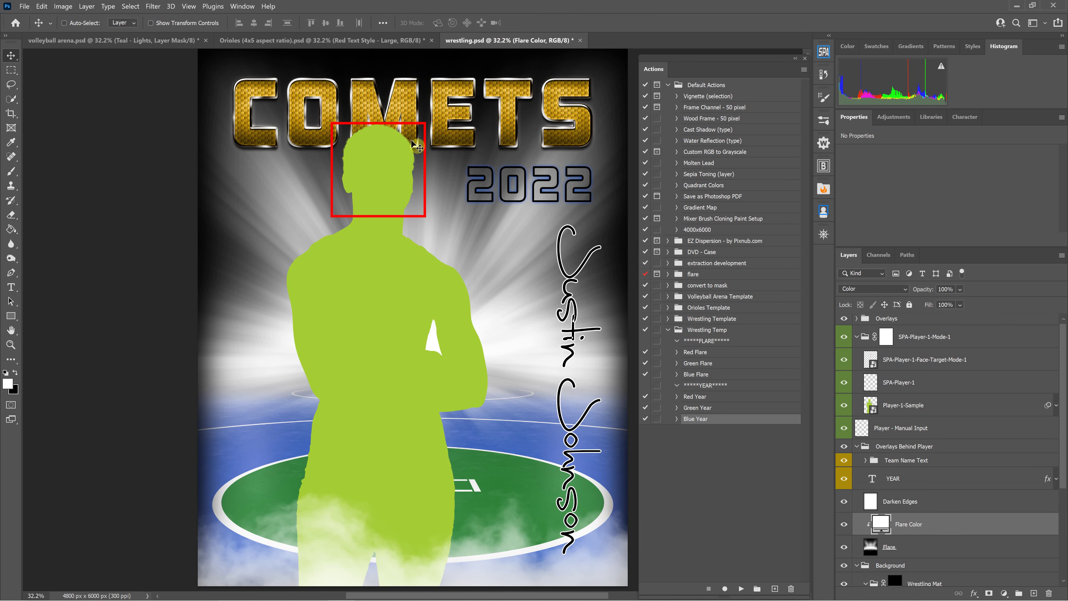
- Collapse the Wrestling Temp action set, expand the Wrestling Template set and play its Blur Team Name action
{"action": "left_click", "coordinate": [668, 330]}
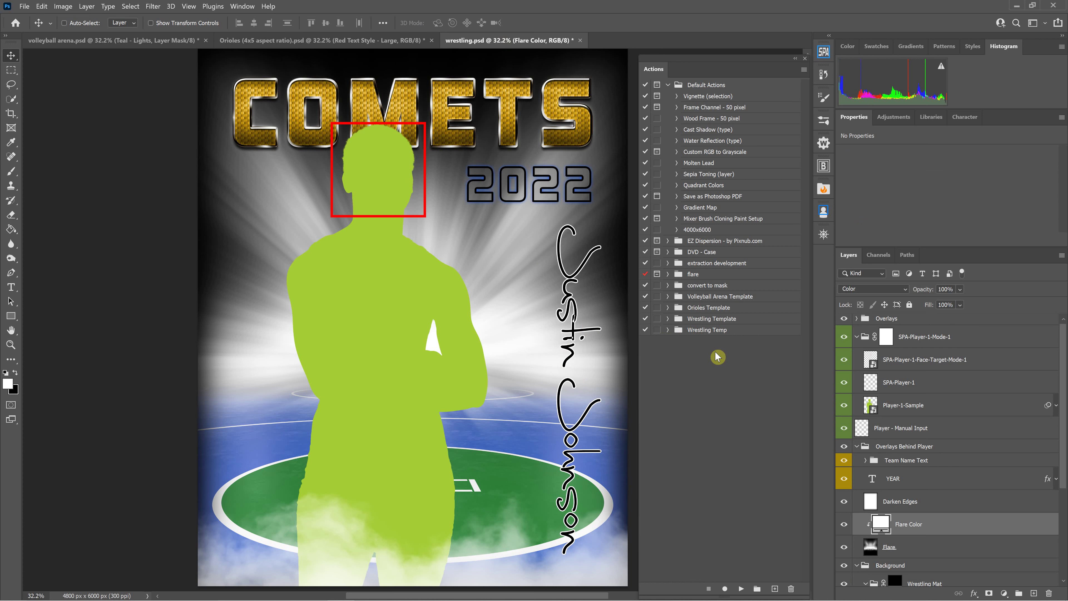
{"action": "left_click", "coordinate": [669, 319]}
{"action": "scroll", "coordinate": [689, 417], "scroll_direction": "down", "scroll_amount": 9}
{"action": "scroll", "coordinate": [720, 462], "scroll_direction": "down", "scroll_amount": 1}
{"action": "scroll", "coordinate": [729, 489], "scroll_direction": "down", "scroll_amount": 1}
{"action": "left_click", "coordinate": [701, 500]}
{"action": "left_click", "coordinate": [741, 588]}
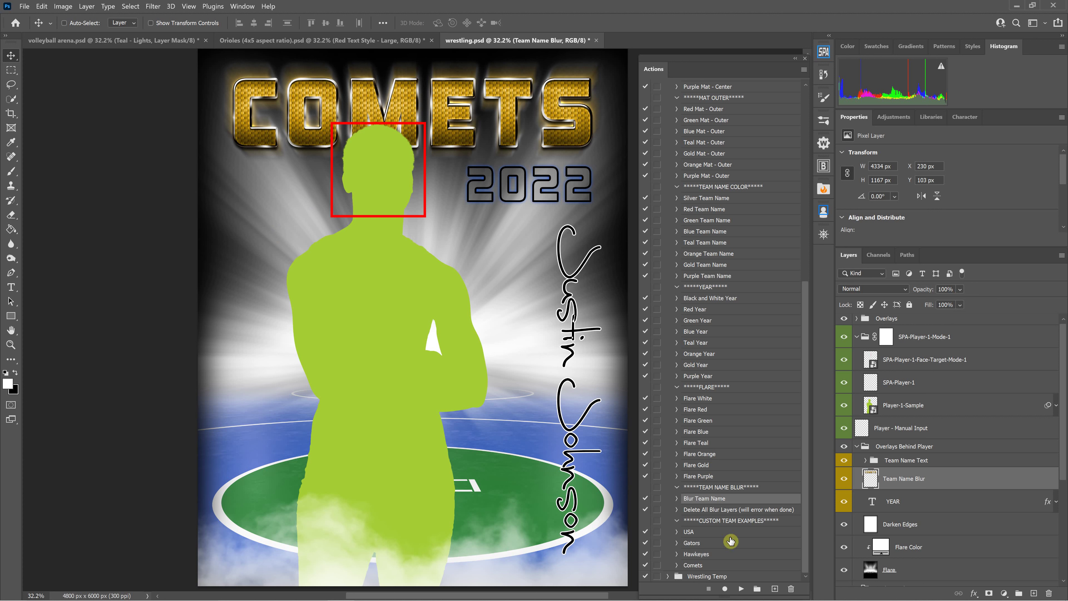
- Select the Delete All Blur Layers action in the Wrestling Template set
{"action": "left_click", "coordinate": [718, 509]}
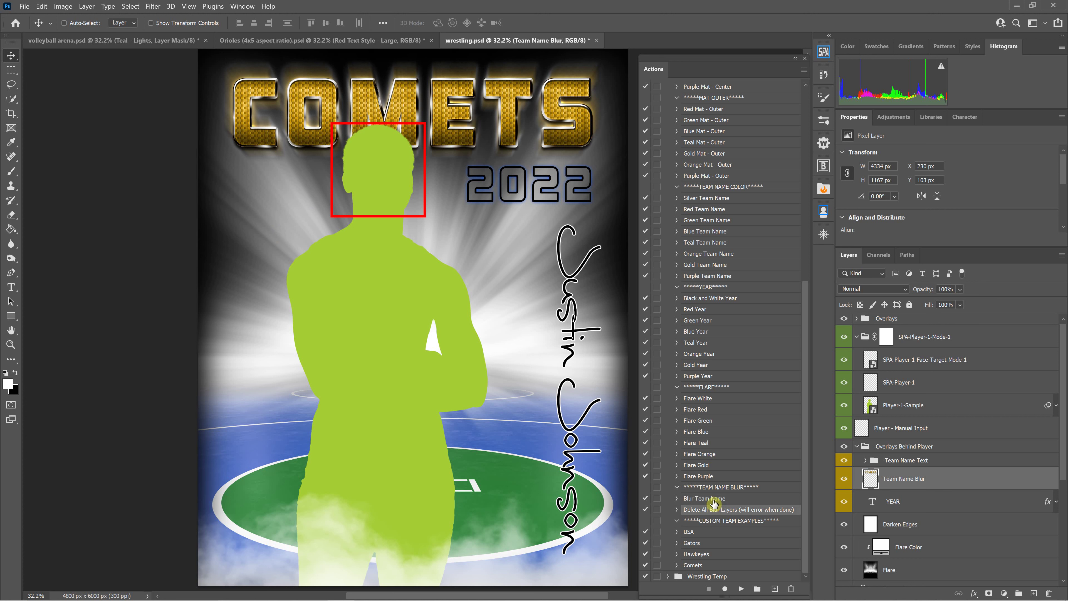